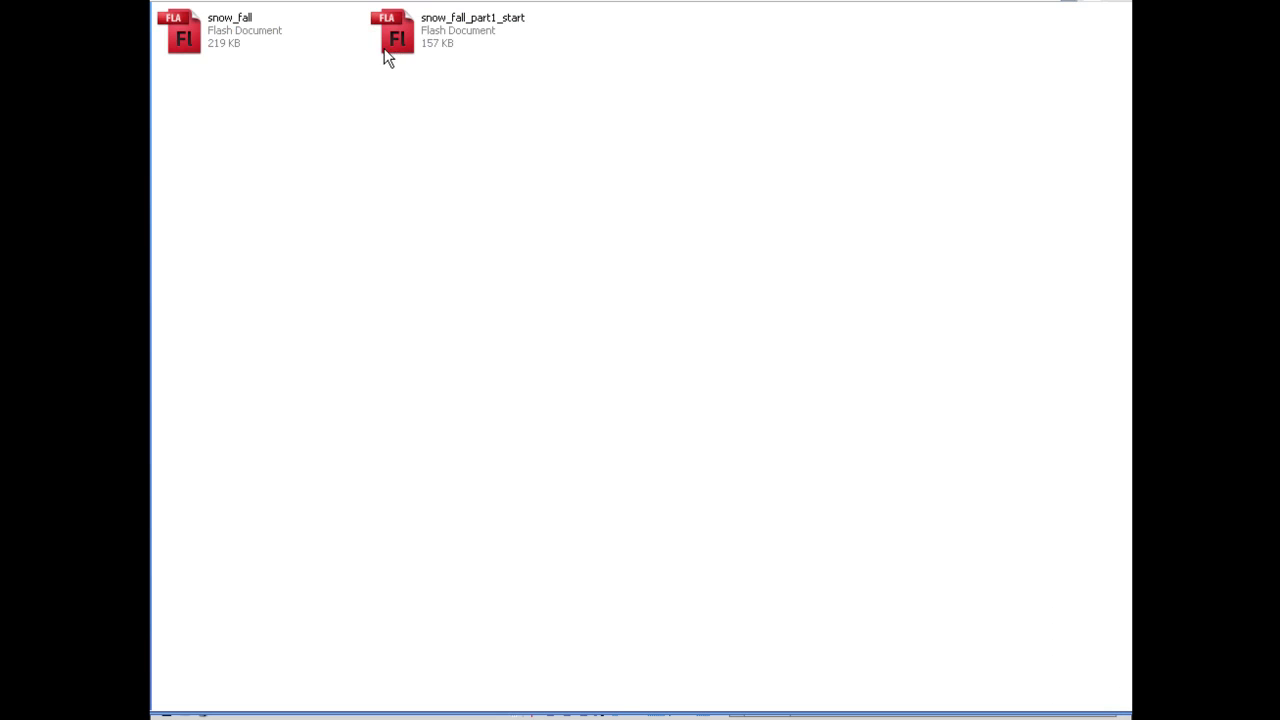
left_click(414, 28)
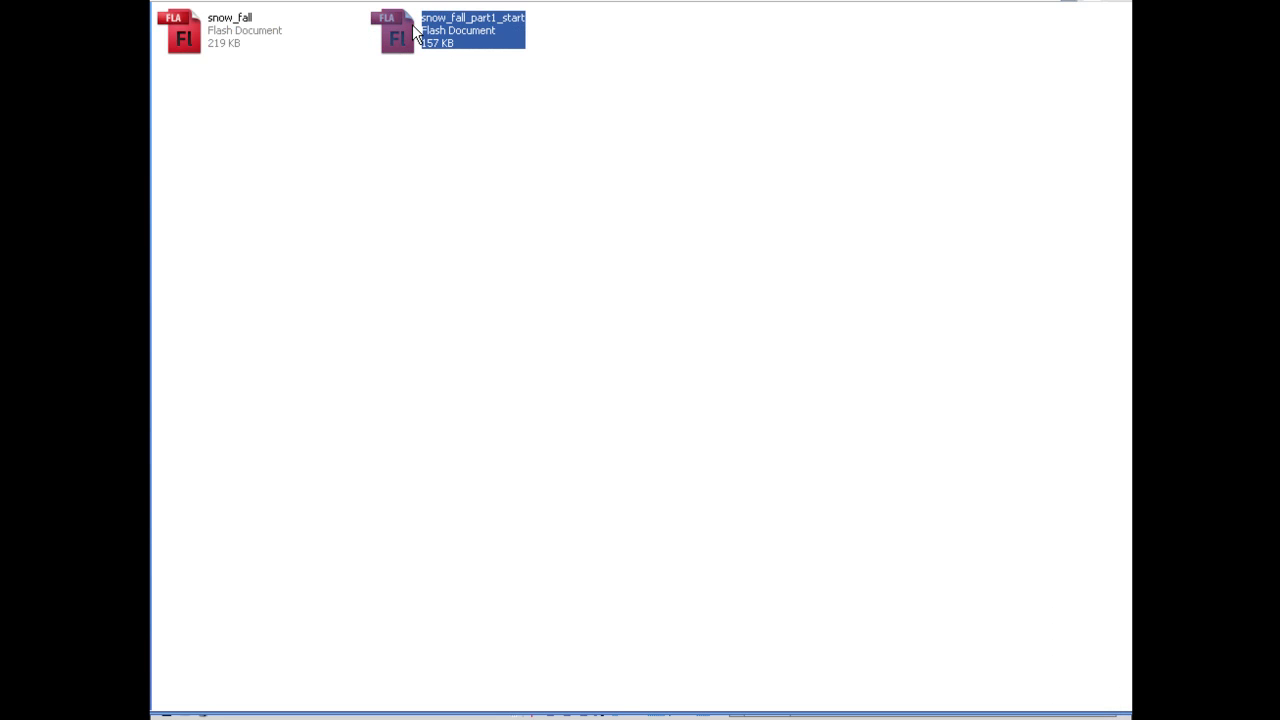
left_click(479, 131)
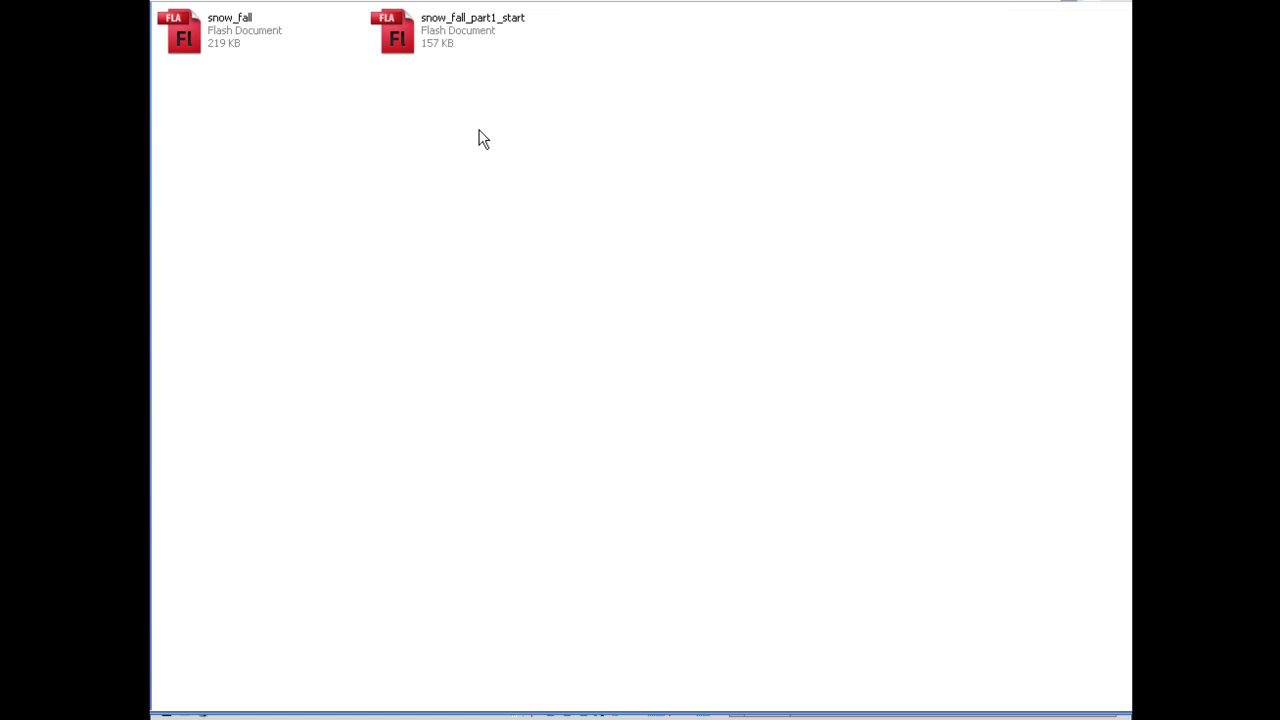
left_click(410, 52)
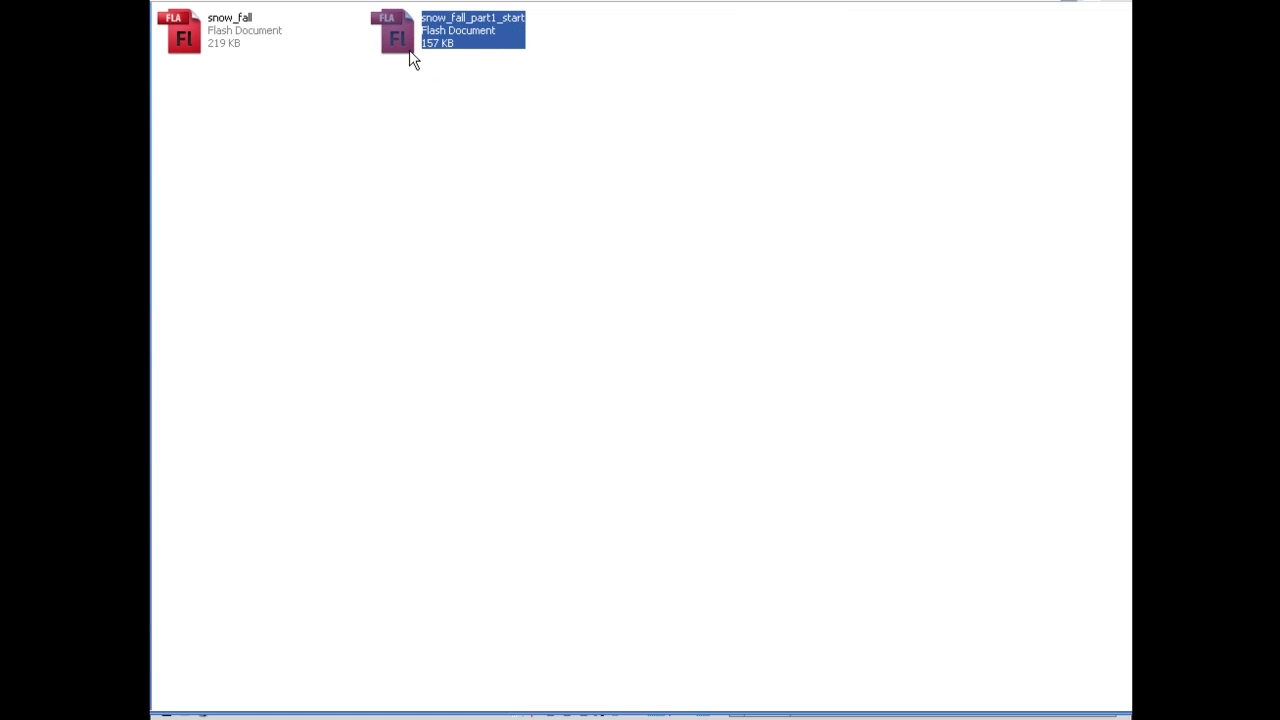
left_click(427, 88)
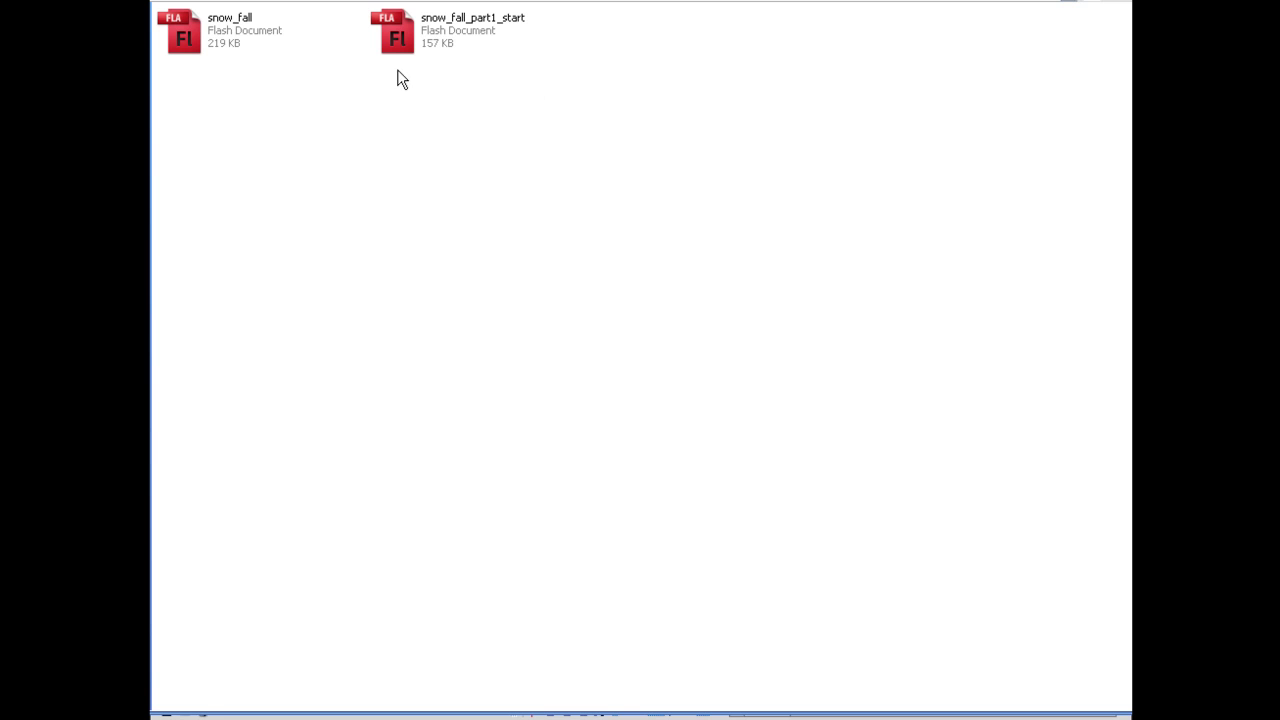
left_click(182, 31)
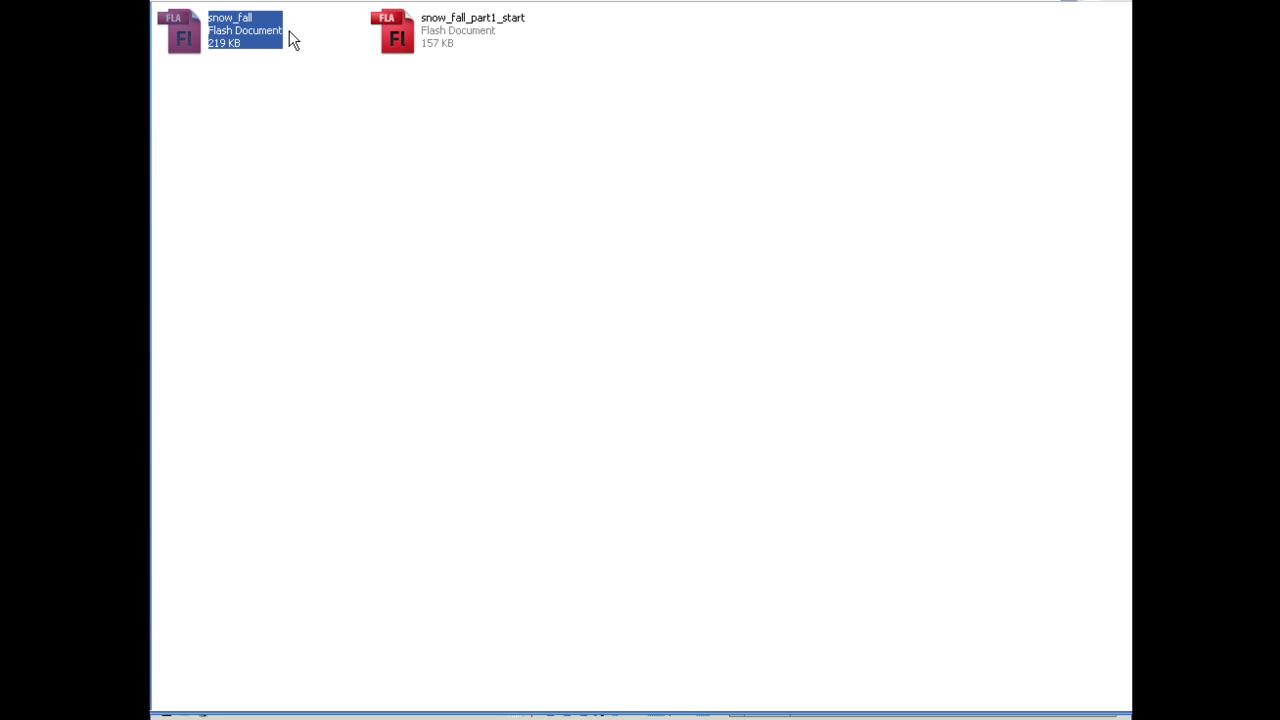
left_click(309, 88)
left_click_drag(349, 110, 633, 268)
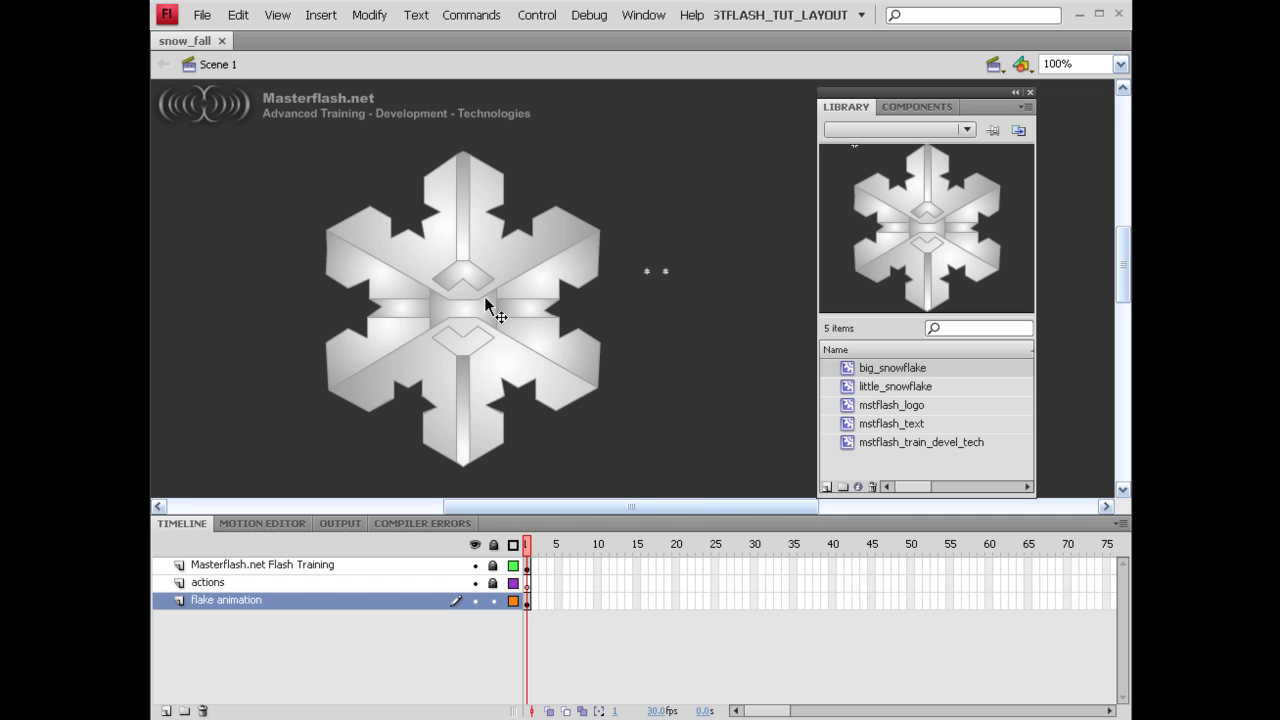
Delete the large snowflake from the stage and zoom in on the two tiny snowflakes
left_click(476, 300)
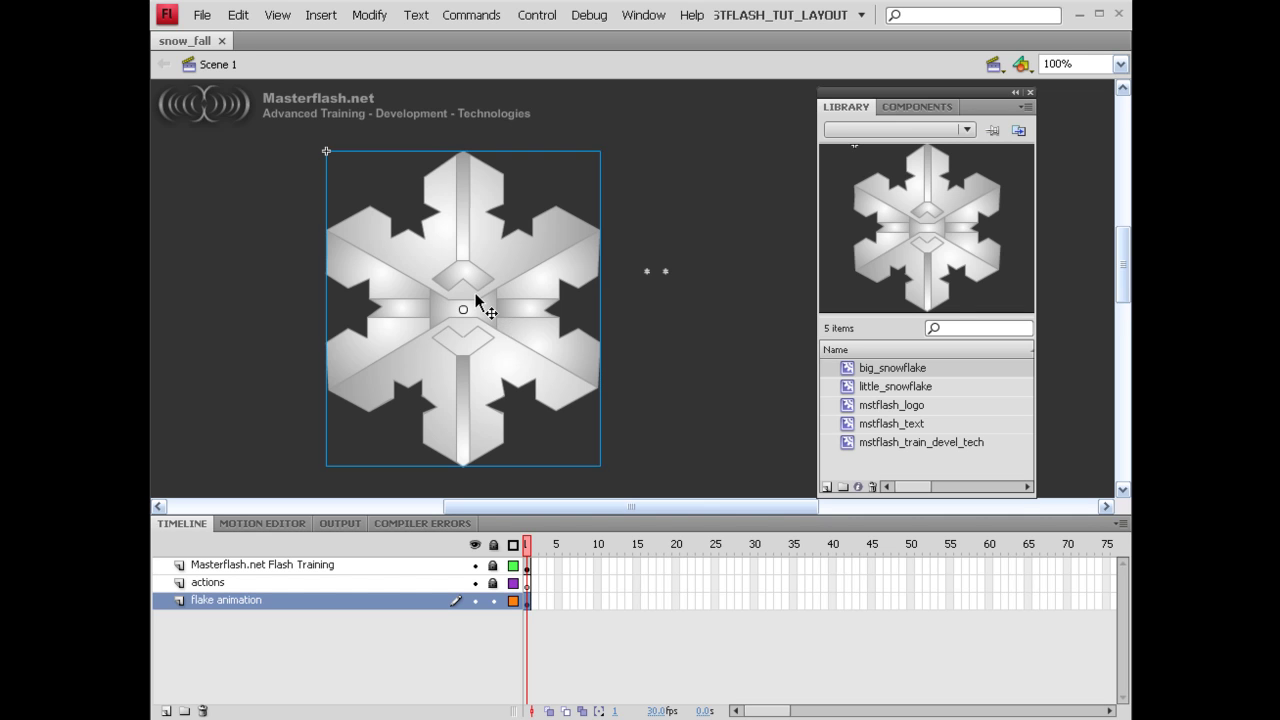
key("Delete")
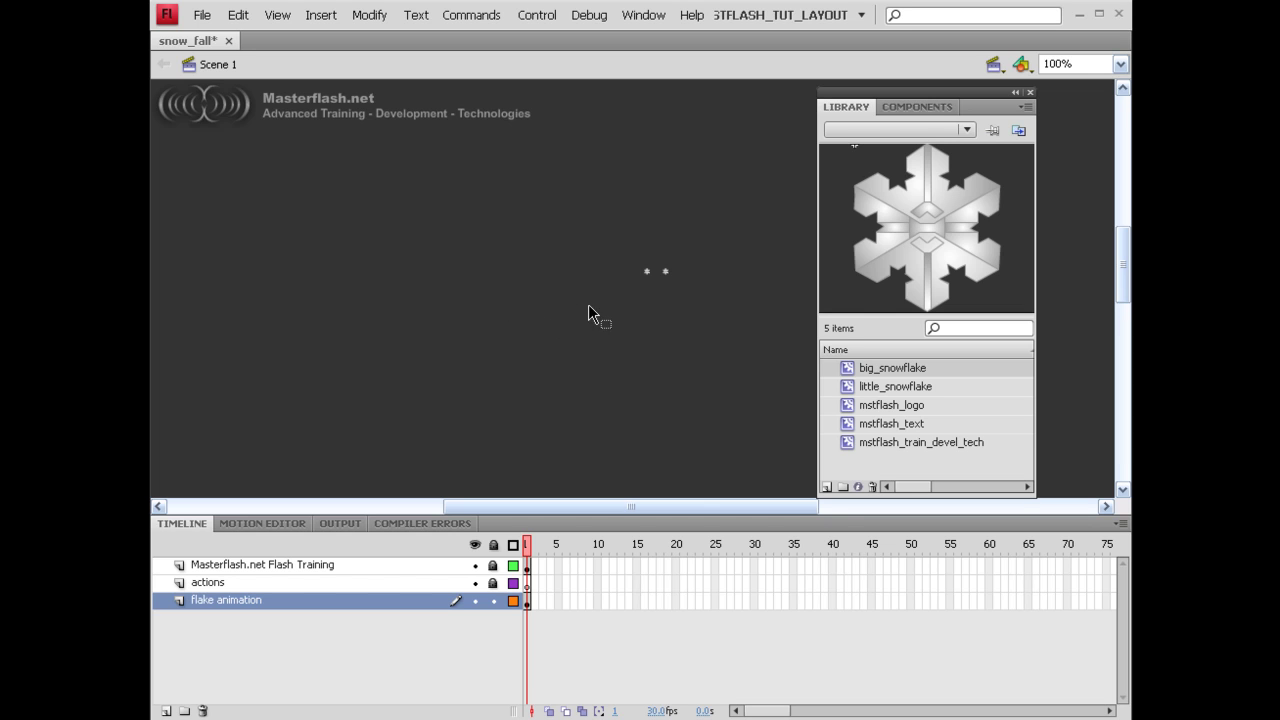
left_click_drag(636, 257, 692, 292)
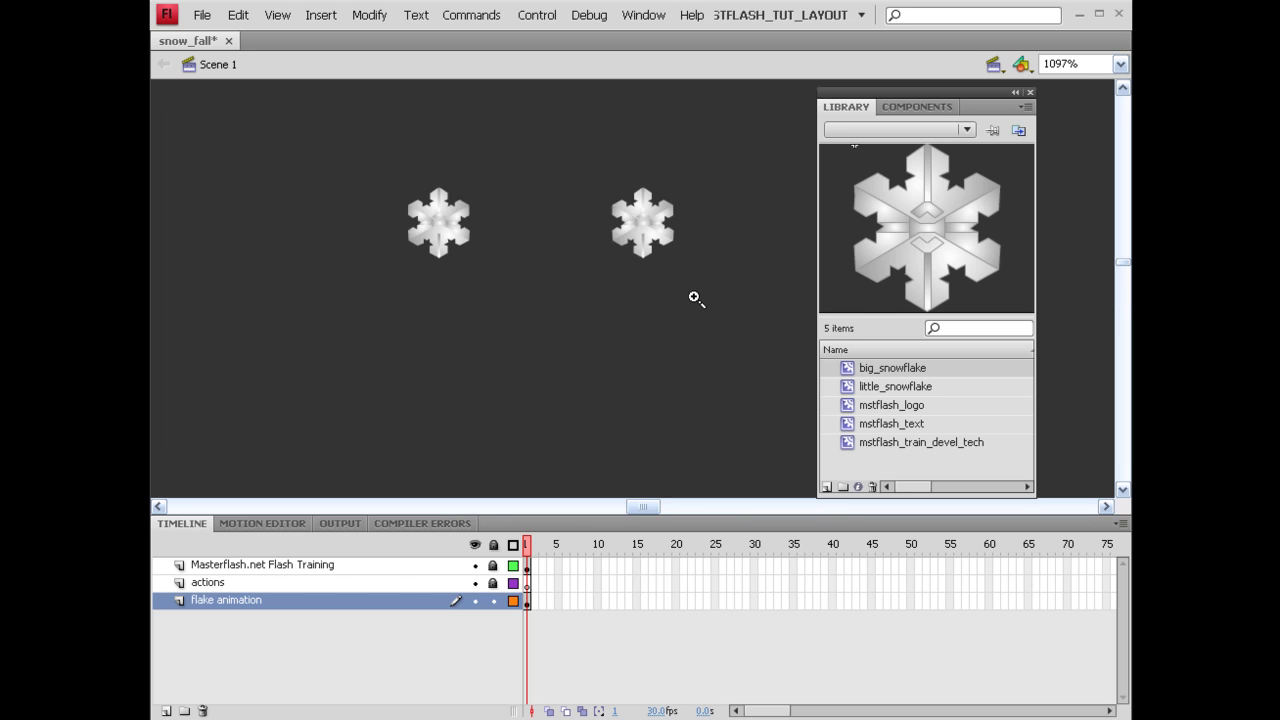
left_click_drag(584, 161, 689, 305)
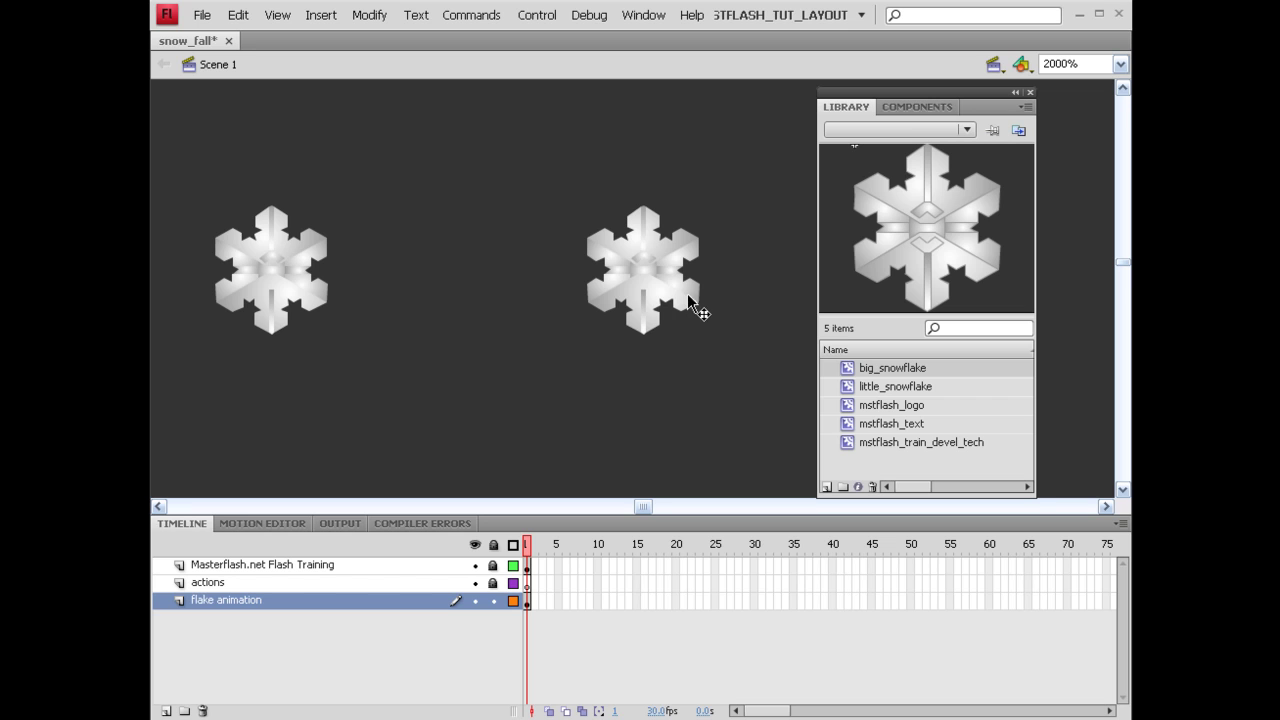
Drag a little_snowflake instance from the Library onto the stage and return the view to 100%
left_click_drag(929, 222, 762, 256)
left_click_drag(897, 231, 590, 343)
key("ctrl+1")
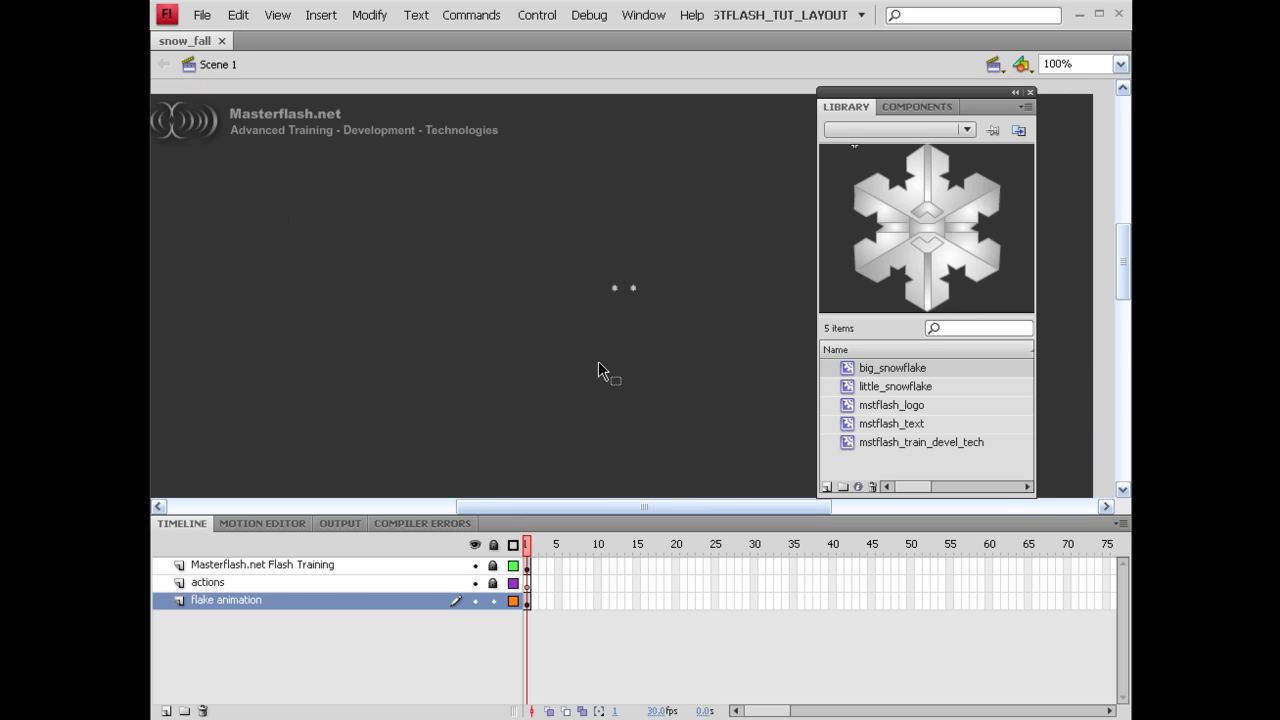
left_click_drag(621, 310, 620, 314)
Make the small snowflake a 'snow' movie clip exported for ActionScript as class snow, accepting the class warning
key("F8")
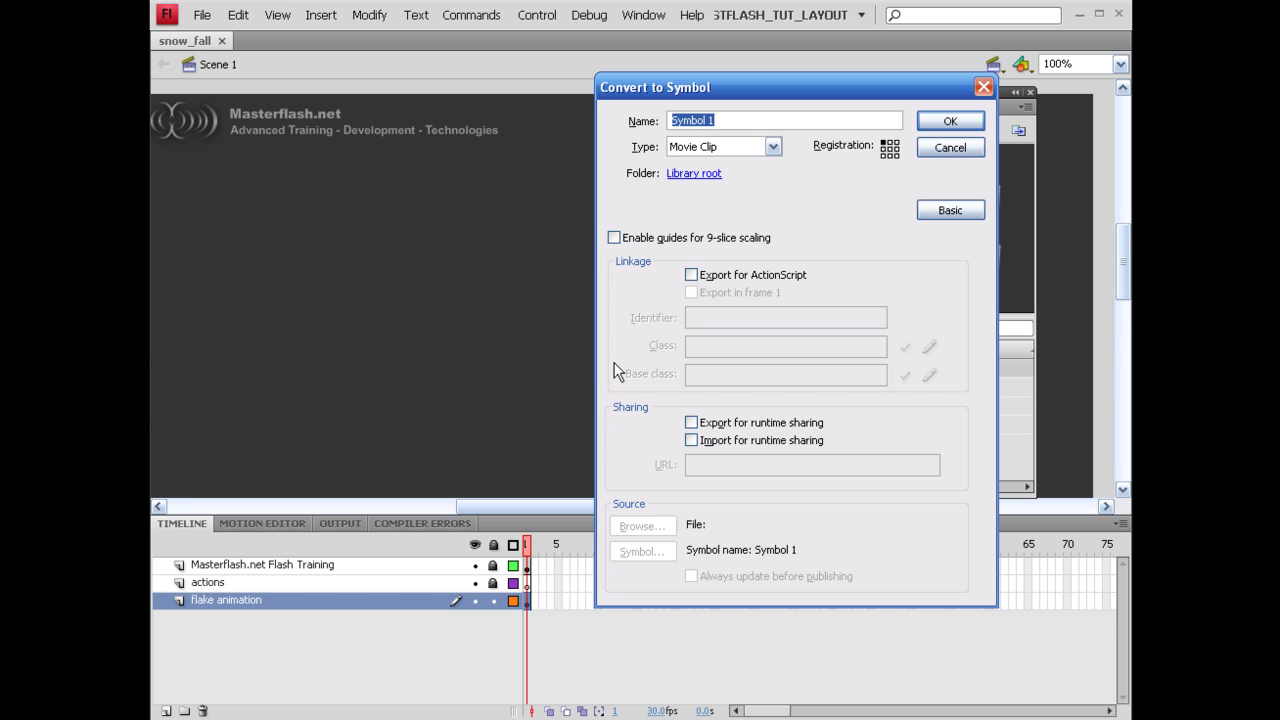
type("snow")
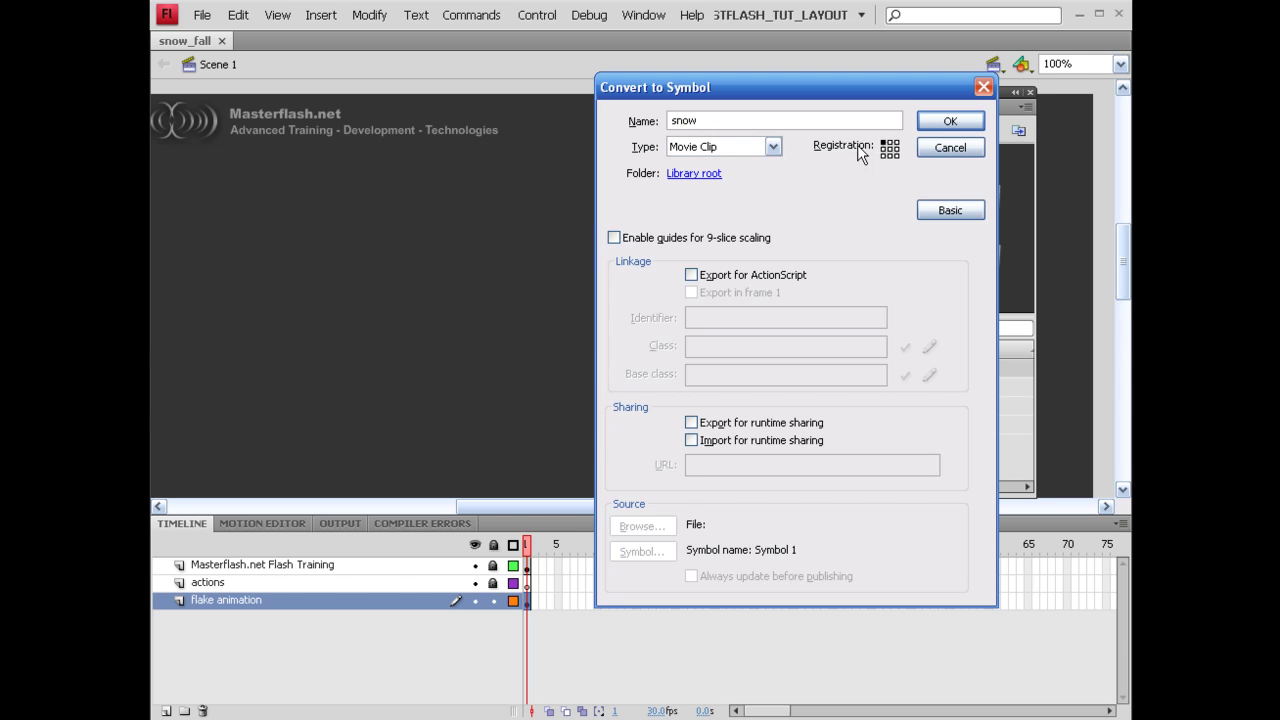
left_click(691, 275)
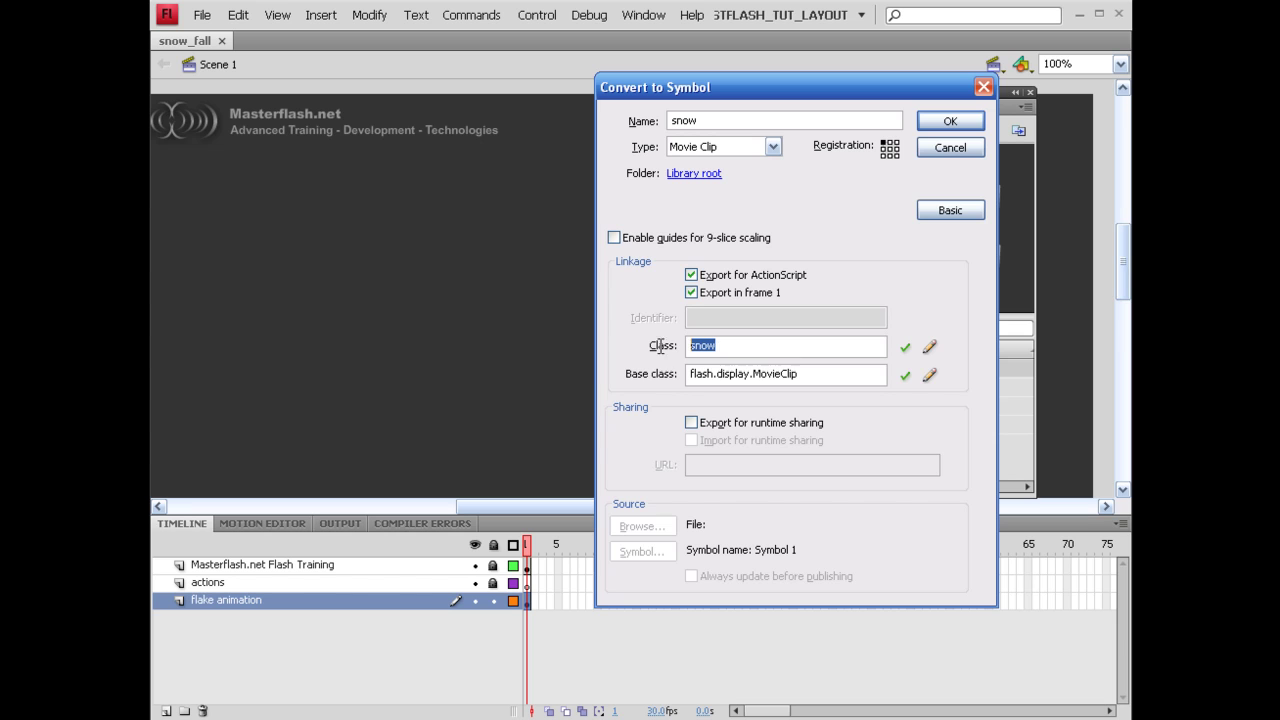
double_click(751, 373)
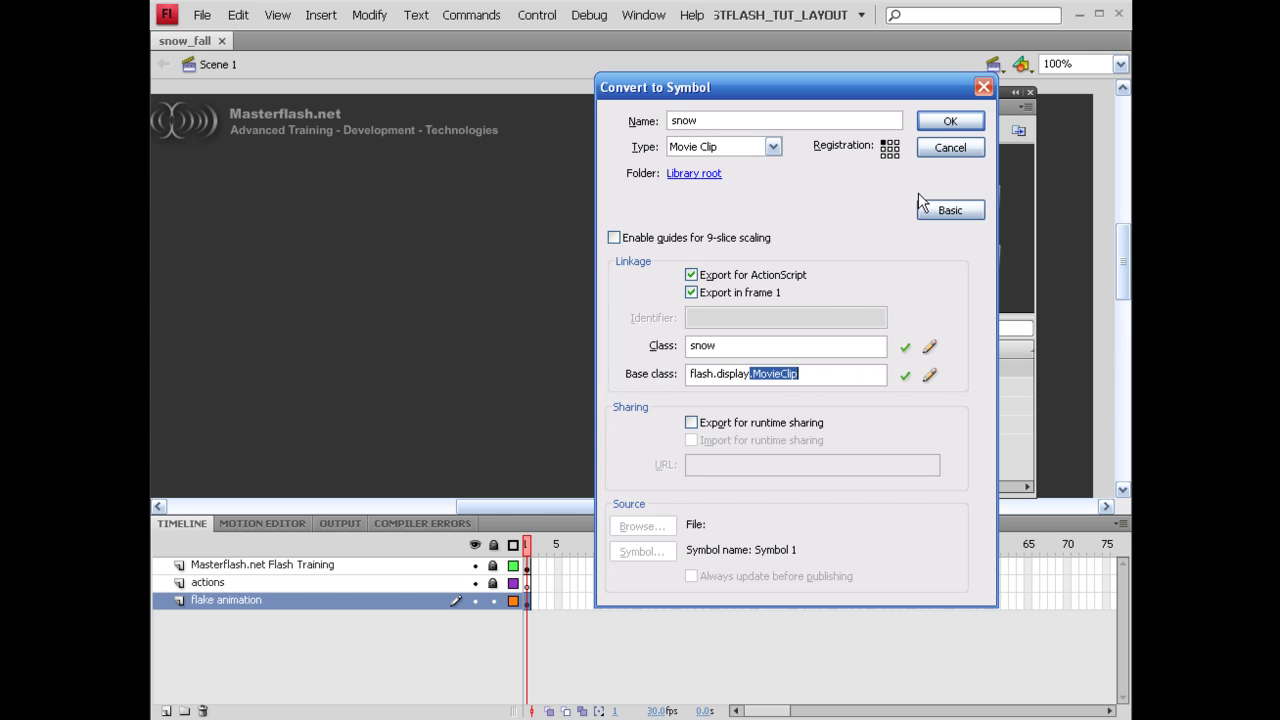
left_click(951, 117)
left_click(710, 400)
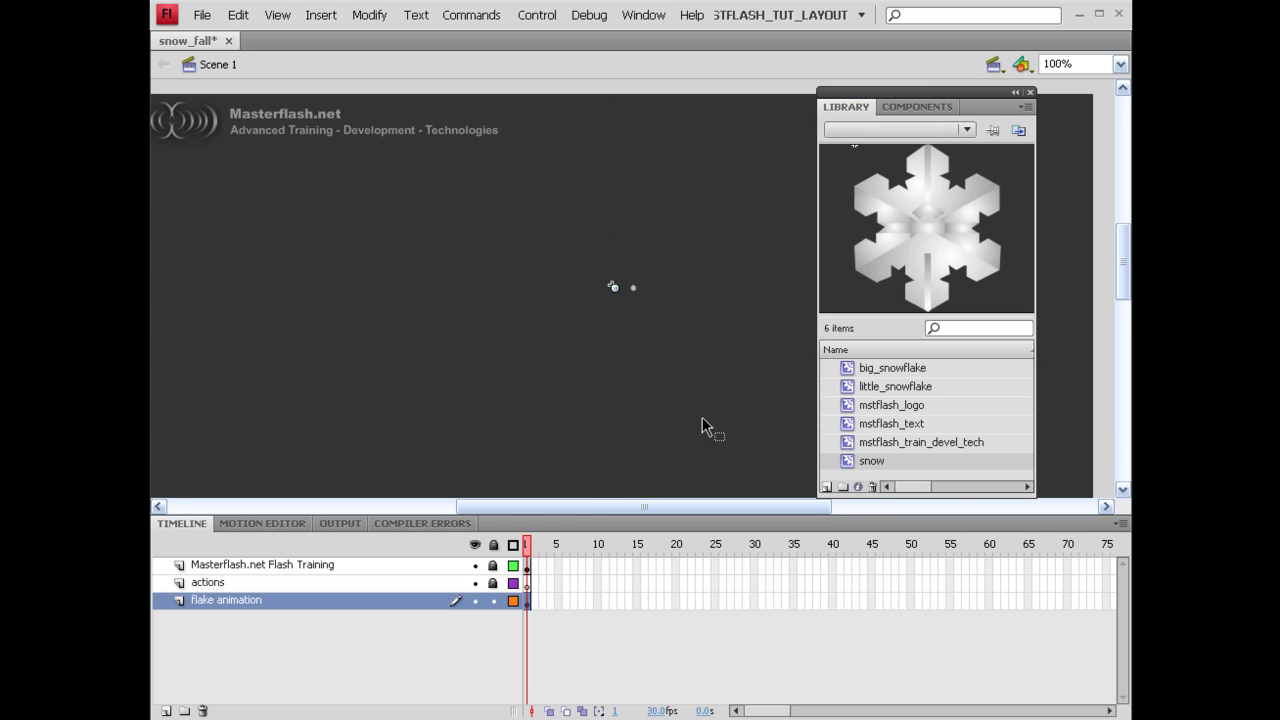
Select the small snowflake, dock Properties beside the stage, and move it near the top (X 455.1, Y 88)
left_click_drag(914, 485, 622, 328)
left_click(599, 366)
left_click_drag(614, 270, 671, 325)
key("ctrl+F3")
left_click_drag(838, 124, 376, 121)
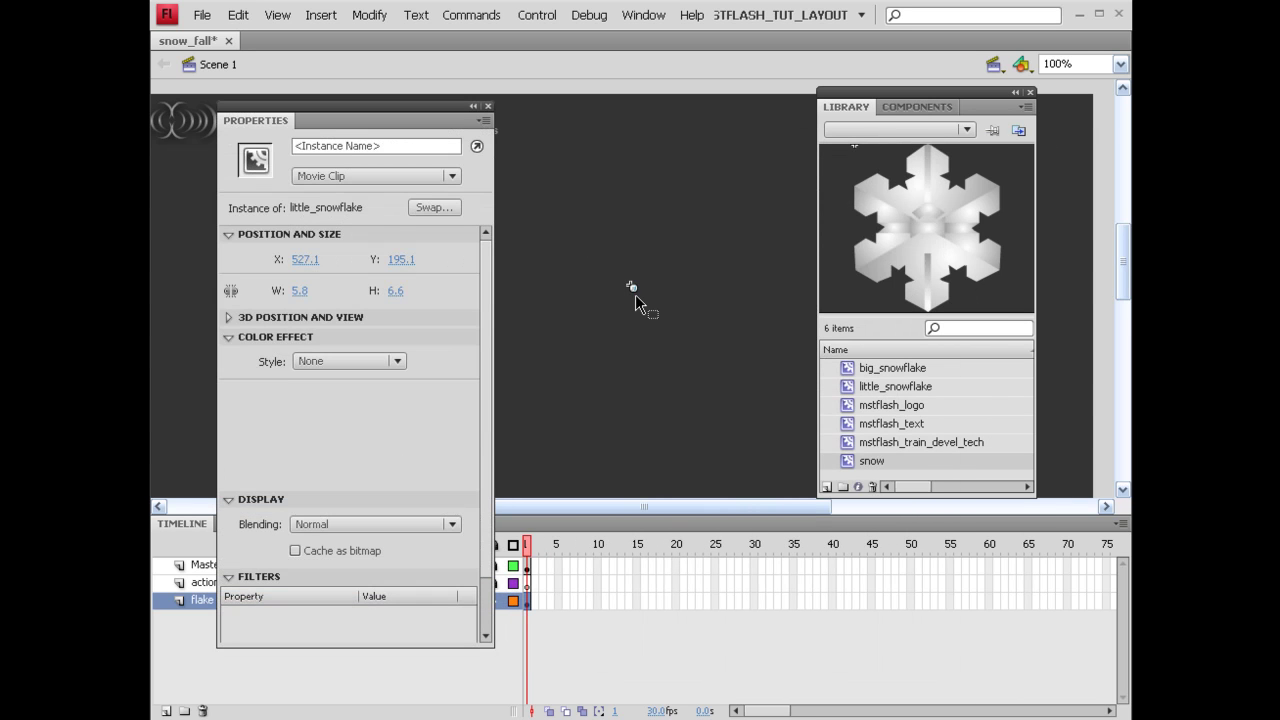
left_click_drag(635, 290, 563, 183)
Duplicate the snowflake in place into a row, each copy offset 20 pixels right
key("shift+Right")
key("shift+Right")
key("ctrl+c")
key("ctrl+shift+v")
key("shift+Right")
key("shift+Right")
Move the Properties panel aside, save the document, and select all three snowflakes
left_click_drag(523, 160, 690, 228)
left_click(596, 231)
left_click_drag(382, 126, 1279, 210)
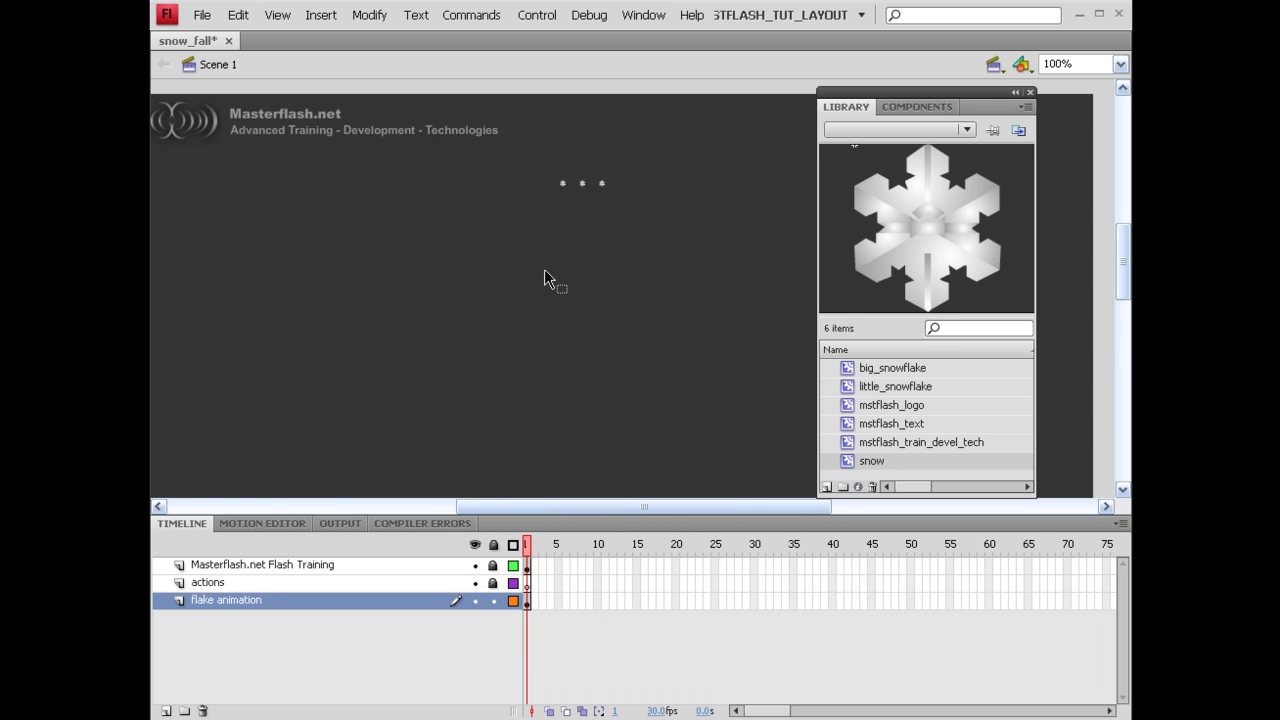
key("ctrl+s")
left_click_drag(528, 166, 694, 214)
Convert the three selected snowflakes into a movie clip symbol named snow_holder
key("F8")
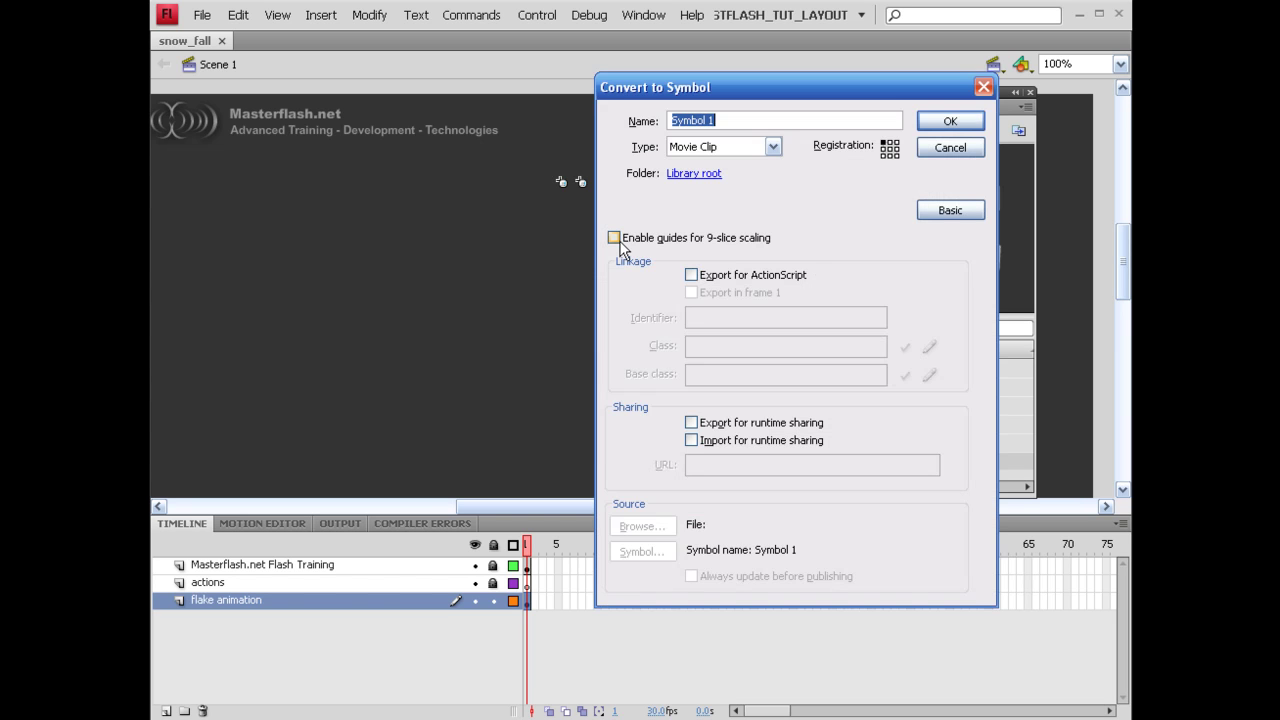
type("snow_holder")
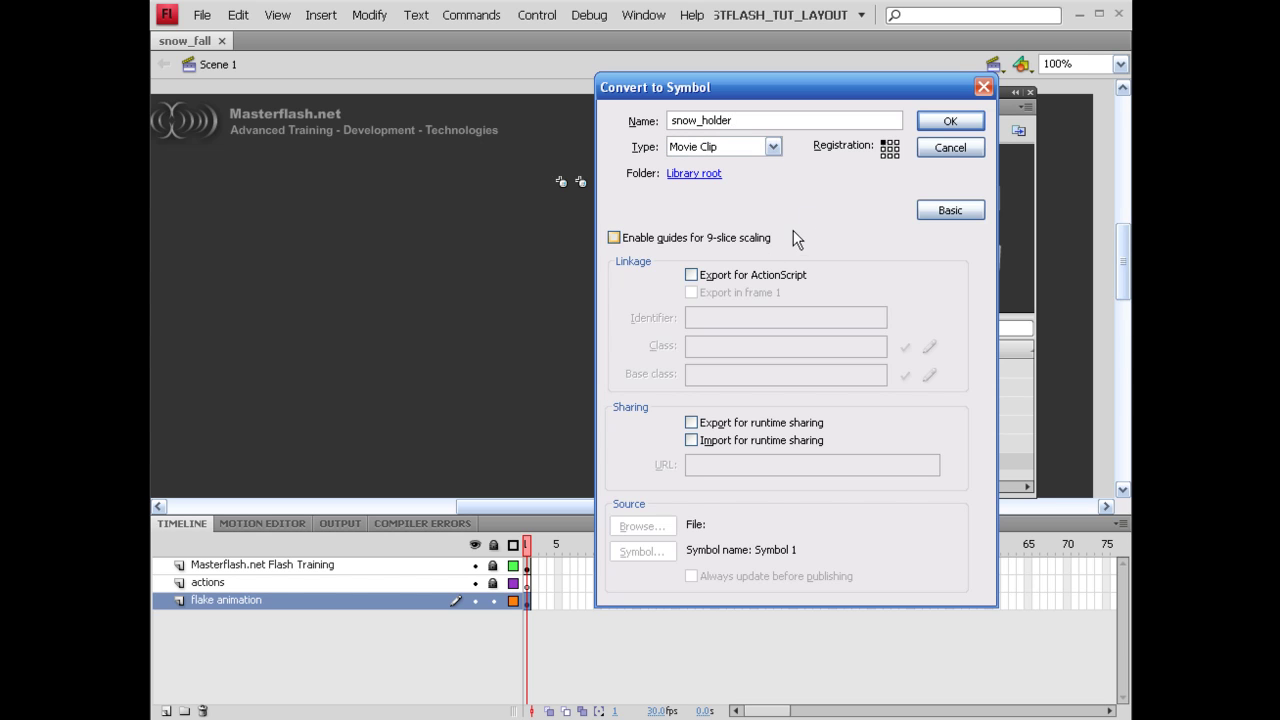
left_click(948, 121)
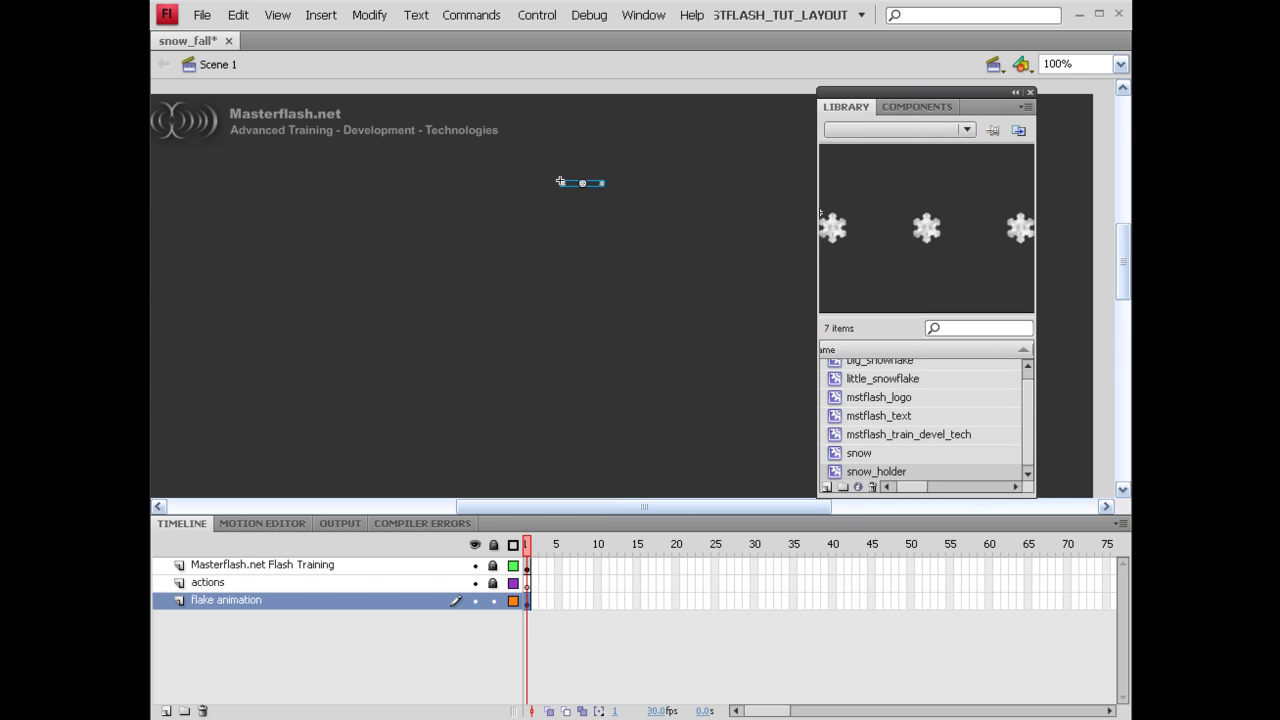
Give the new instance the name snow_holder in Properties, save, and close the panels
key("ctrl+l")
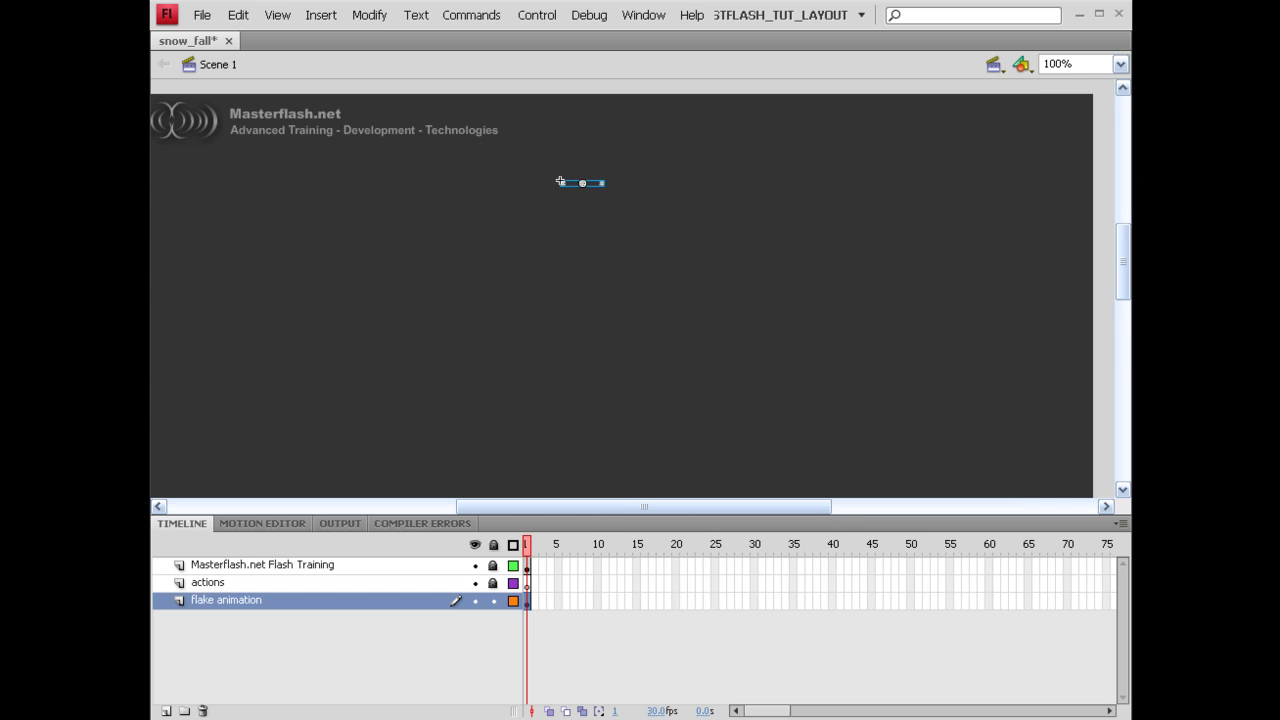
key("ctrl+F3")
left_click_drag(969, 96, 847, 130)
left_click(768, 156)
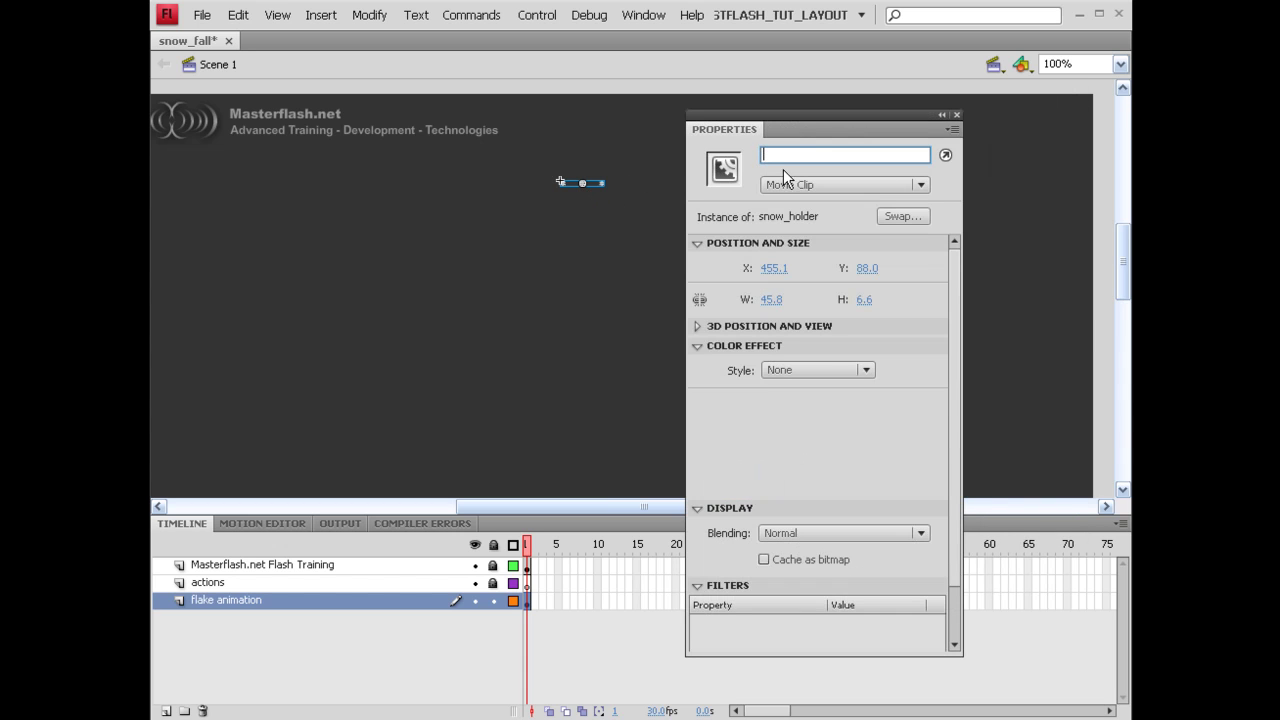
type("snow_holder")
key("Return")
key("ctrl+s")
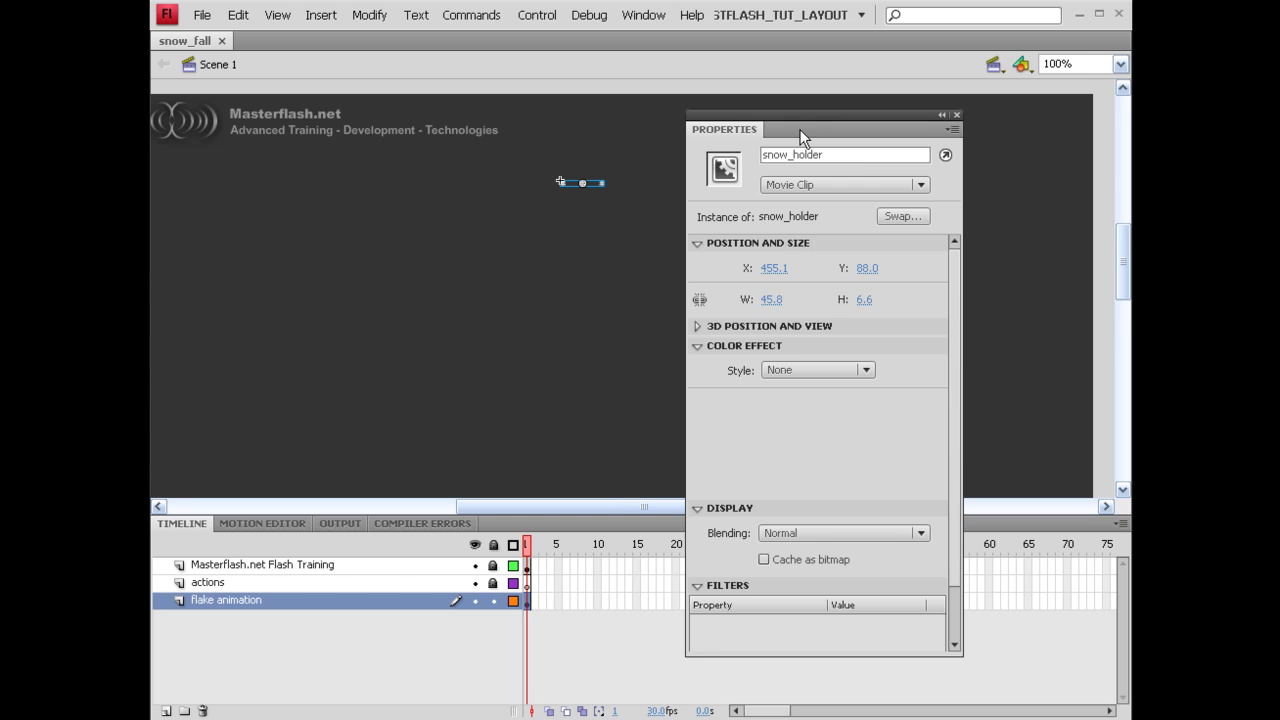
key("ctrl+F3")
left_click(623, 329)
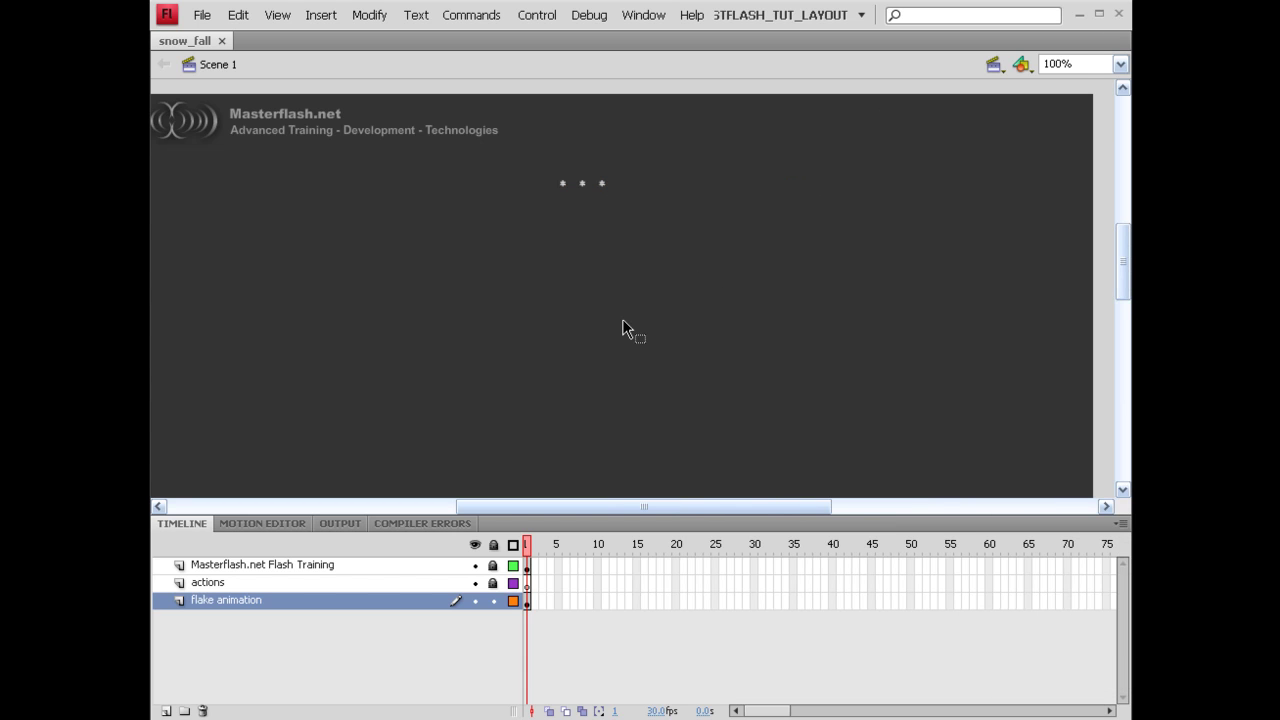
Enter the snow_holder symbol for editing and add two new layers above Layer 1
left_click(584, 184)
double_click(582, 184)
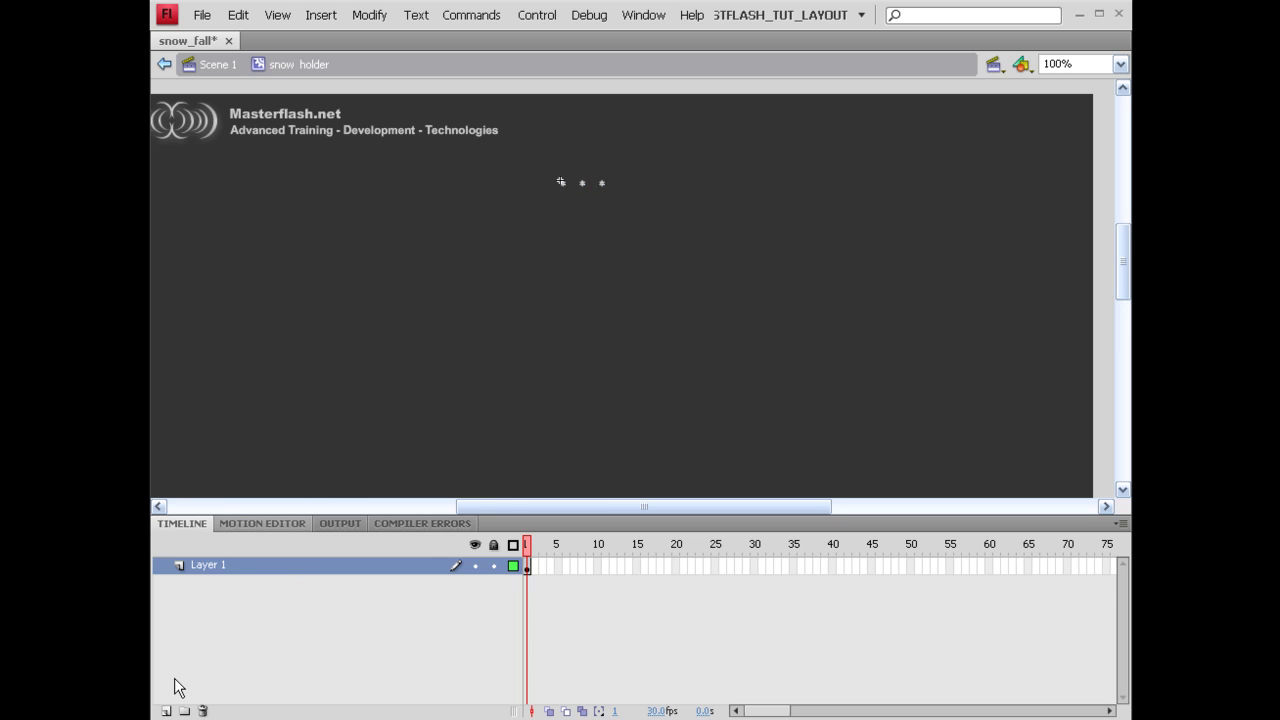
left_click(166, 710)
left_click(166, 710)
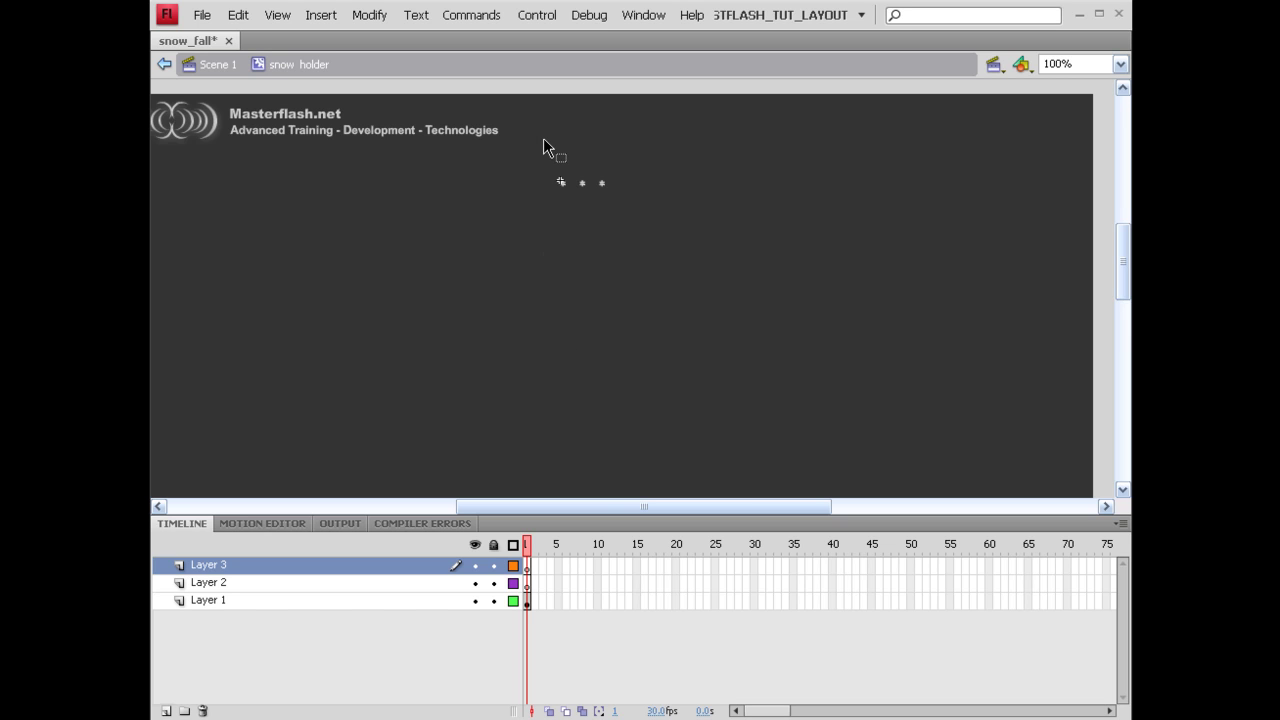
Cut the right snowflake and paste it in place on Layer 3
left_click_drag(533, 135, 590, 223)
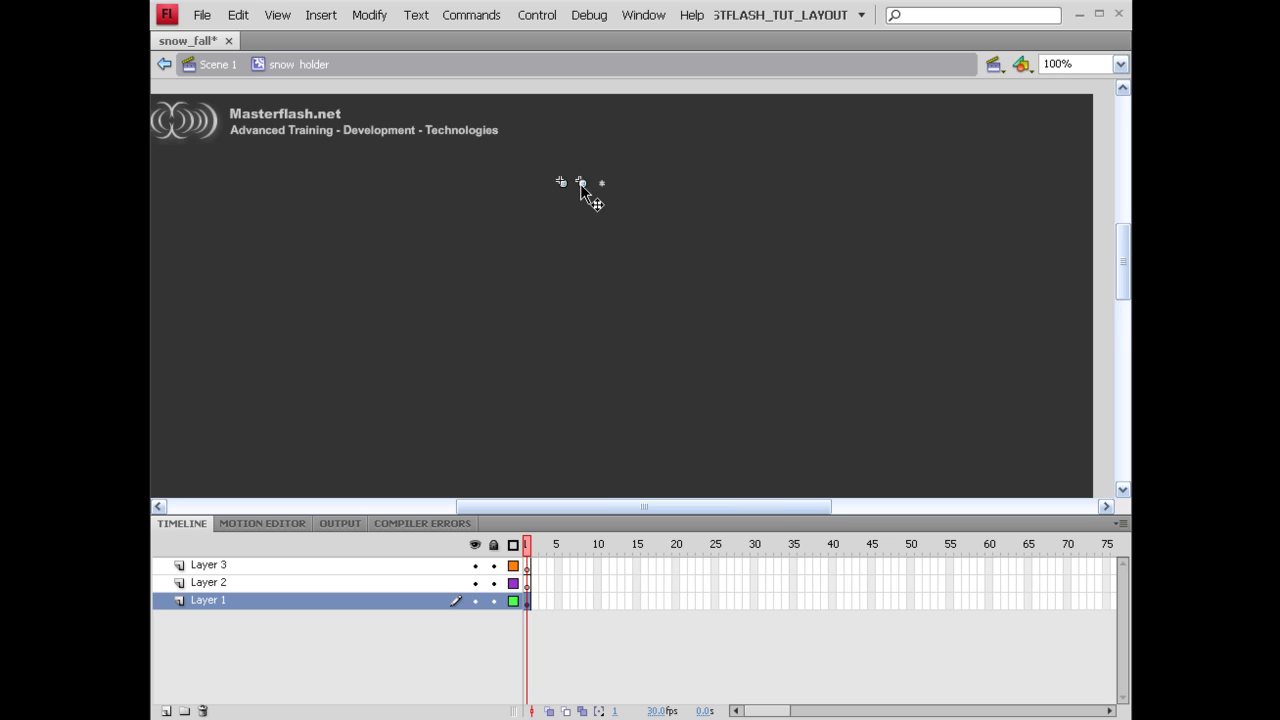
right_click(581, 185)
left_click(605, 238)
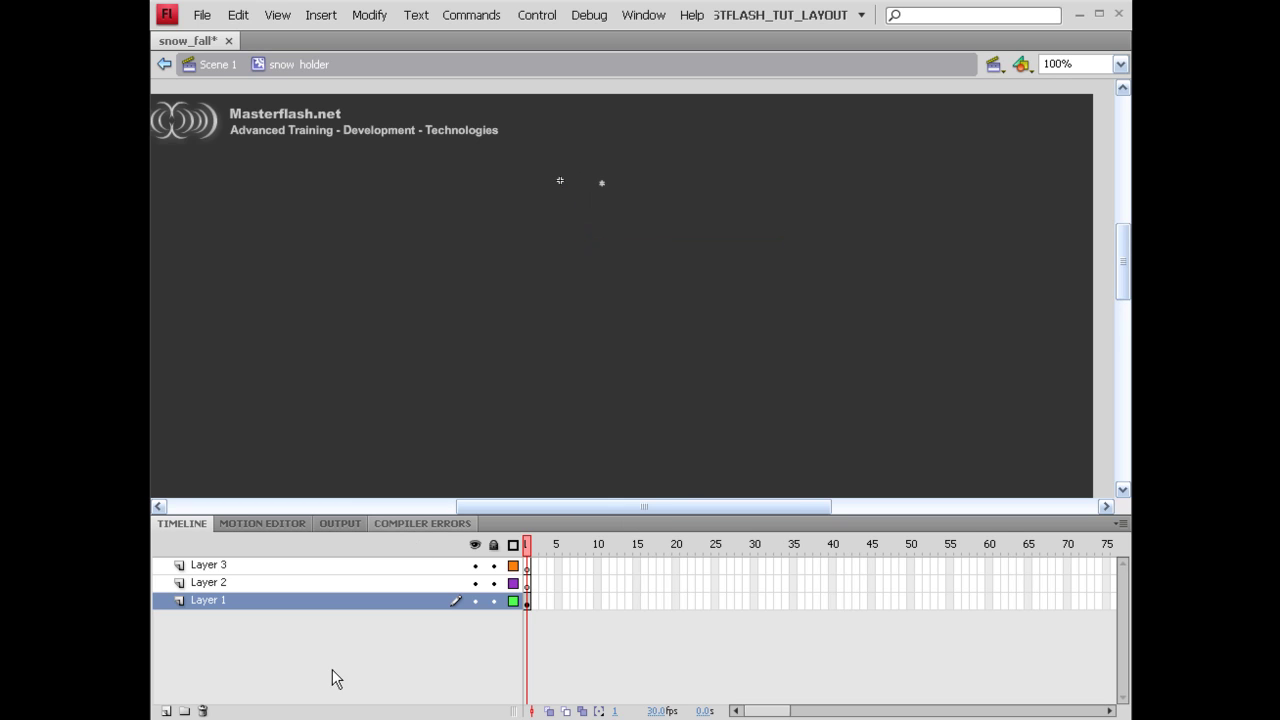
left_click(246, 568)
key("ctrl+shift+v")
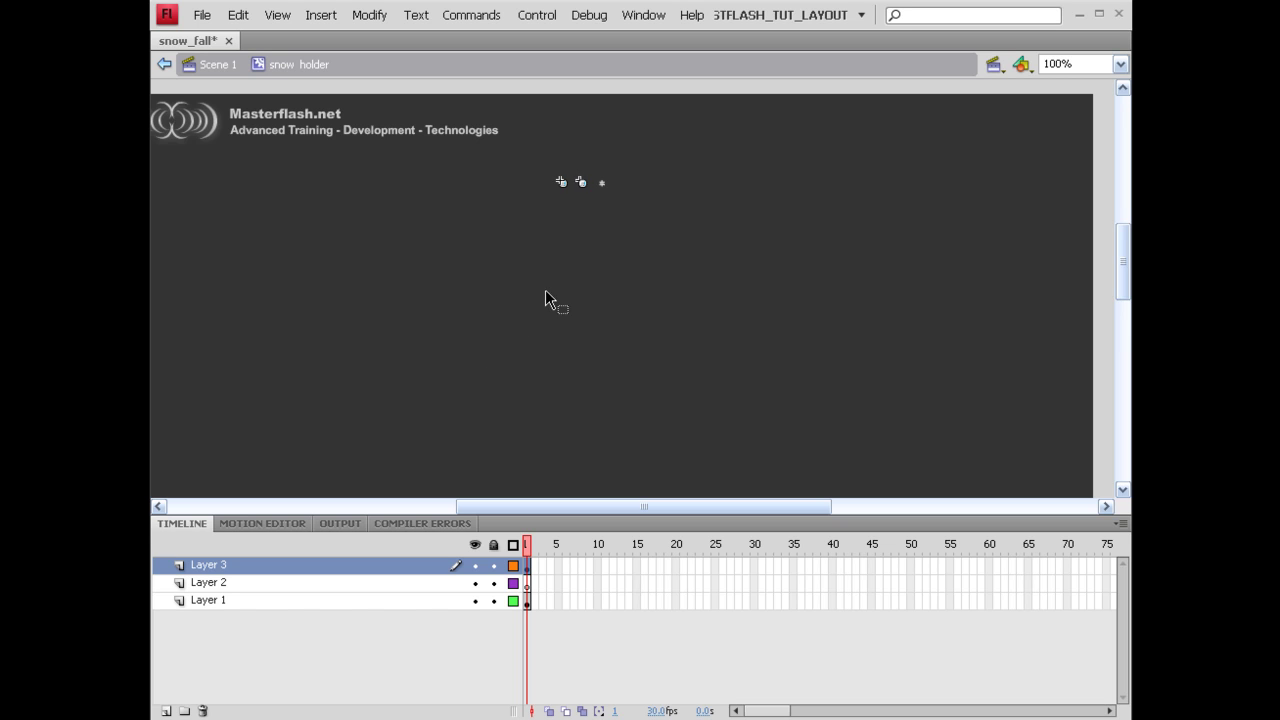
Cut the middle snowflake onto Layer 2 in place, then check each flake's layer
key("ctrl+x")
left_click(212, 583)
key("ctrl+shift+v")
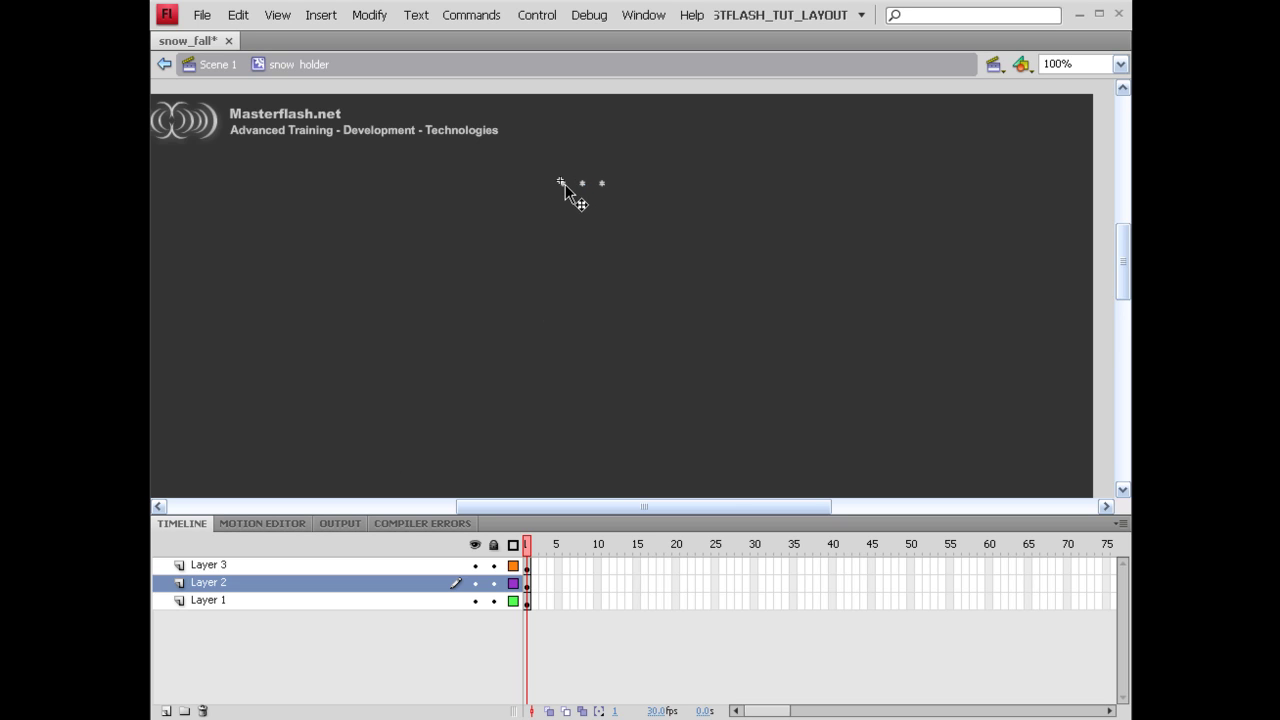
left_click(561, 181)
left_click(582, 182, "shift")
left_click(600, 181, "shift")
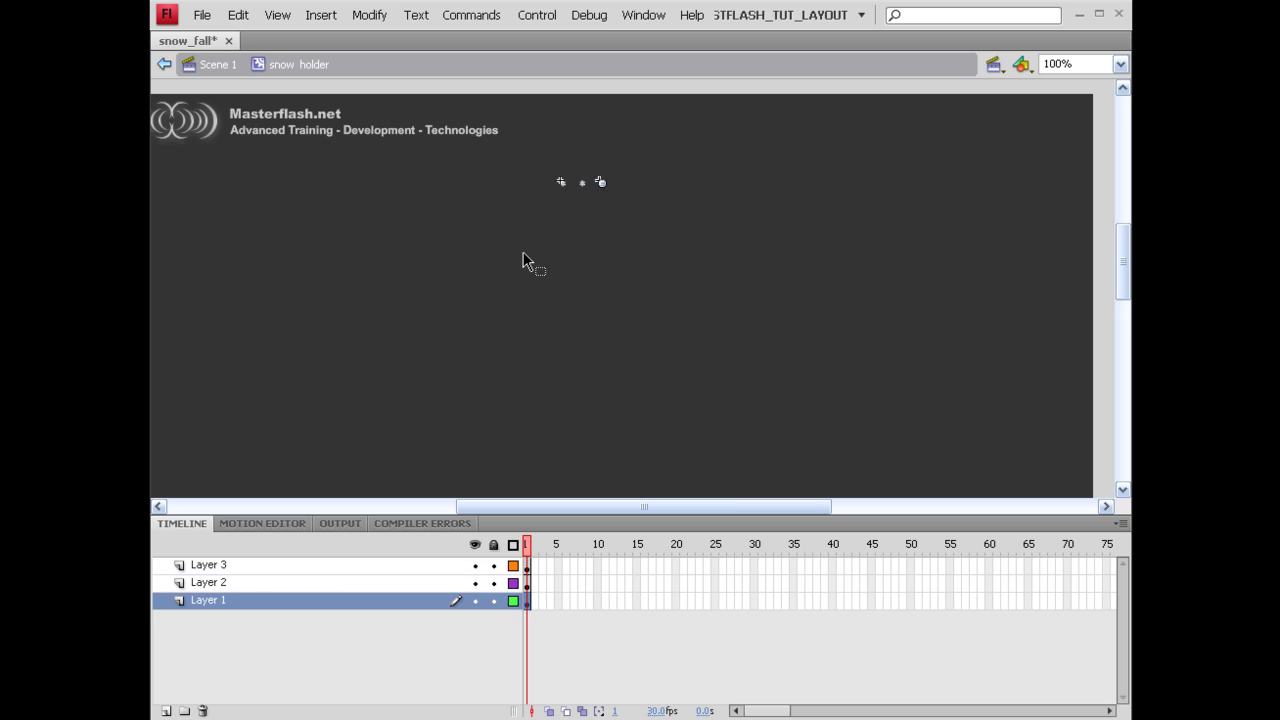
Rename Layers 3, 2 and 1 to snow1 - slow rate, snow2 - medium rate, snow3 - fast rate
double_click(223, 565)
key("ctrl+a")
type("snow1")
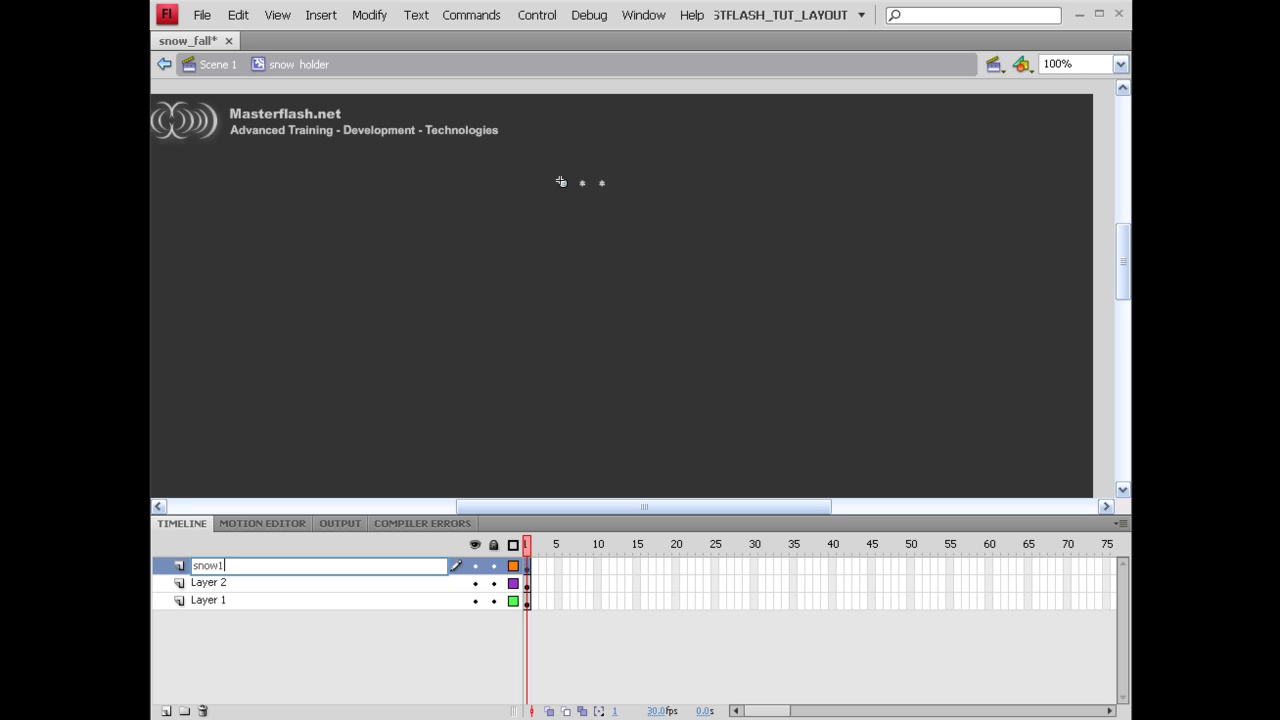
type(" - slow rate")
key("Return")
left_click(224, 588)
double_click(222, 585)
type("snow2")
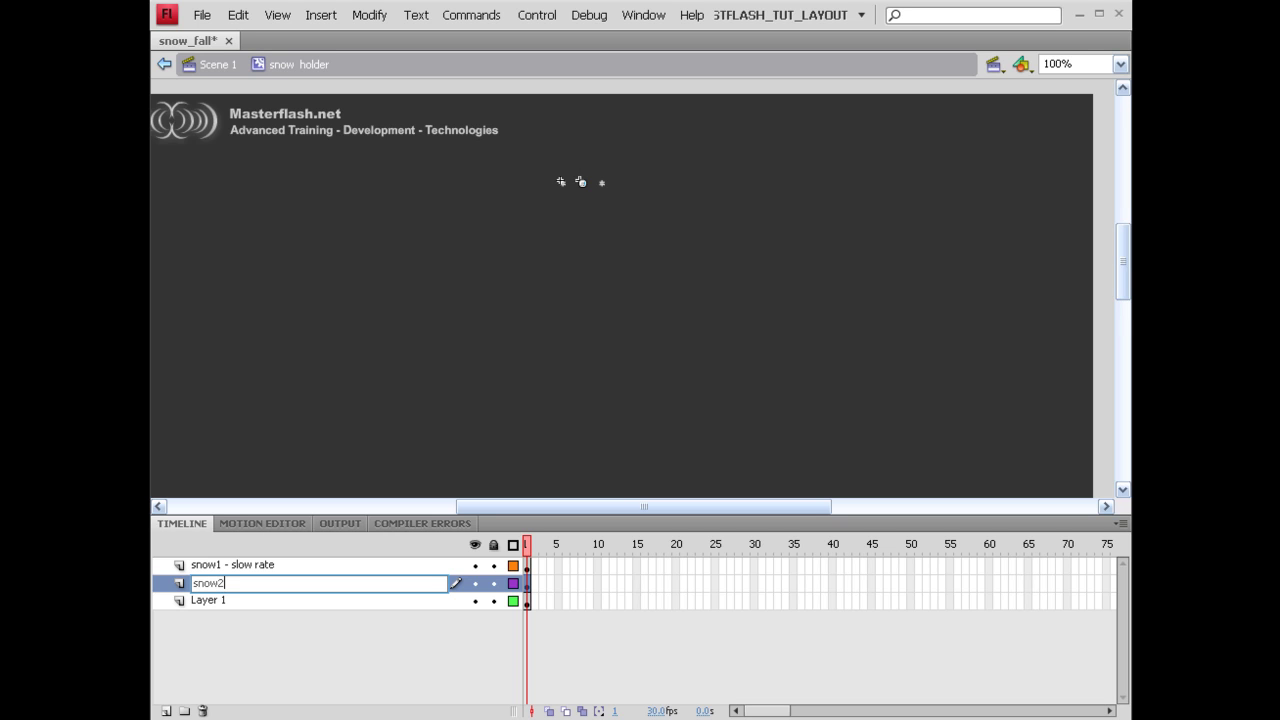
type(" - medium rate")
key("Return")
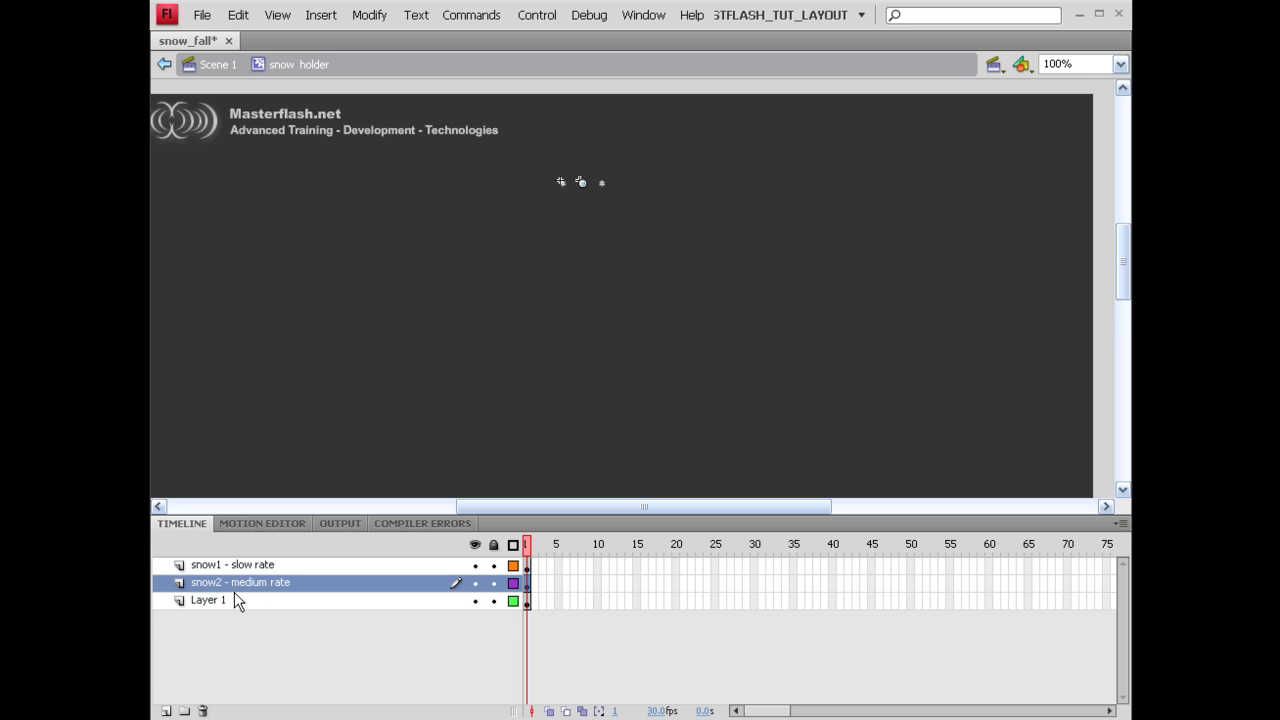
double_click(234, 595)
type("snow")
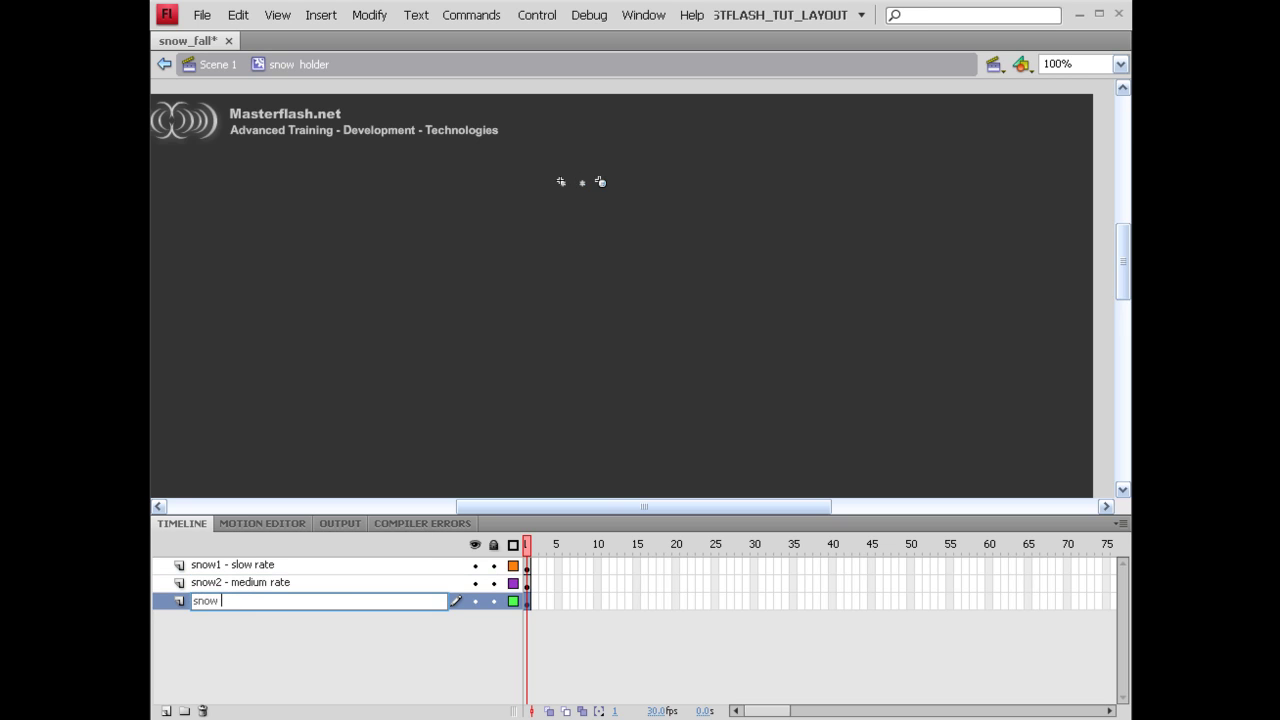
type("3 - fast rate")
key("Return")
Save, verify each snowflake sits on its own renamed layer, and save again
key("ctrl+s")
left_click_drag(517, 140, 662, 214)
left_click(586, 286)
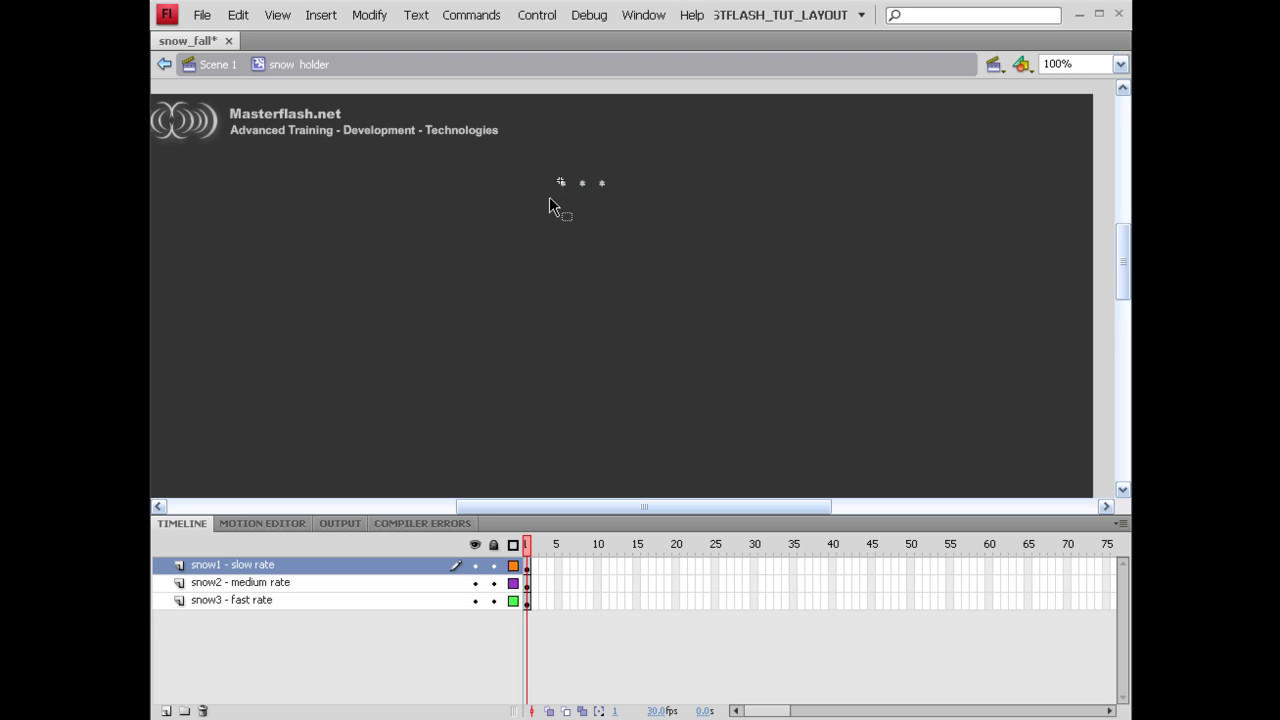
left_click(564, 184)
left_click(582, 184)
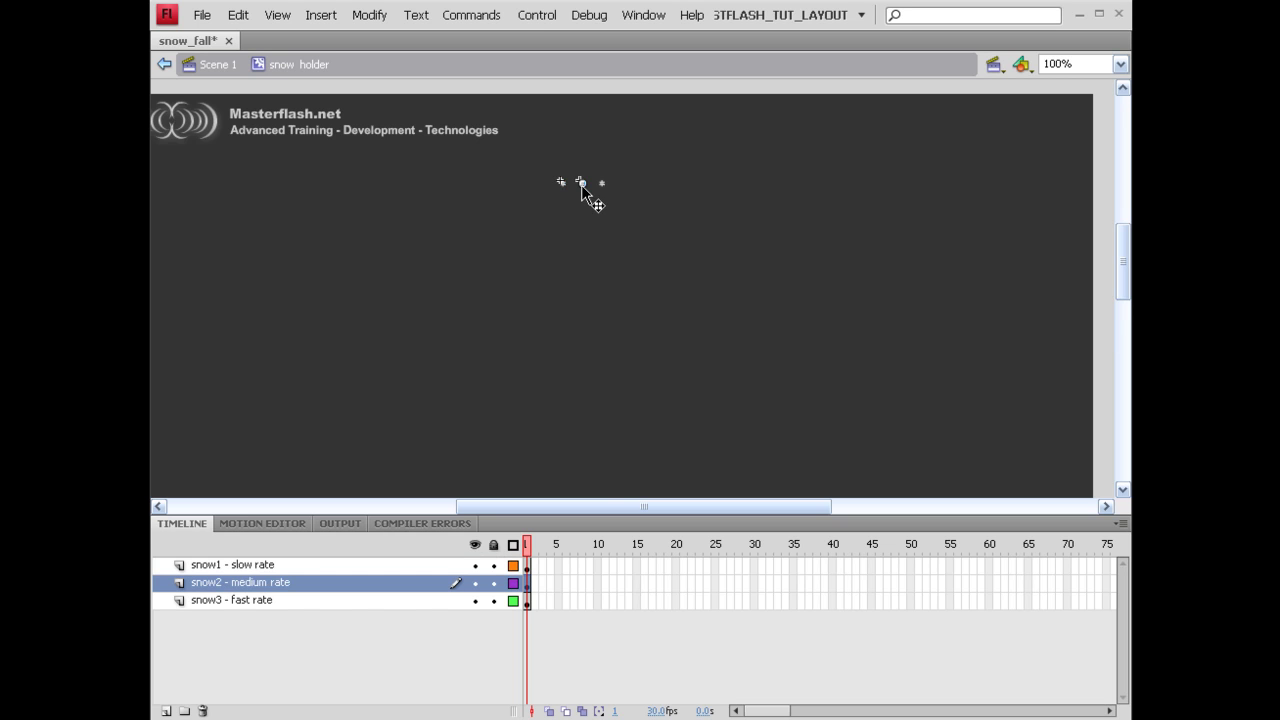
left_click(601, 185)
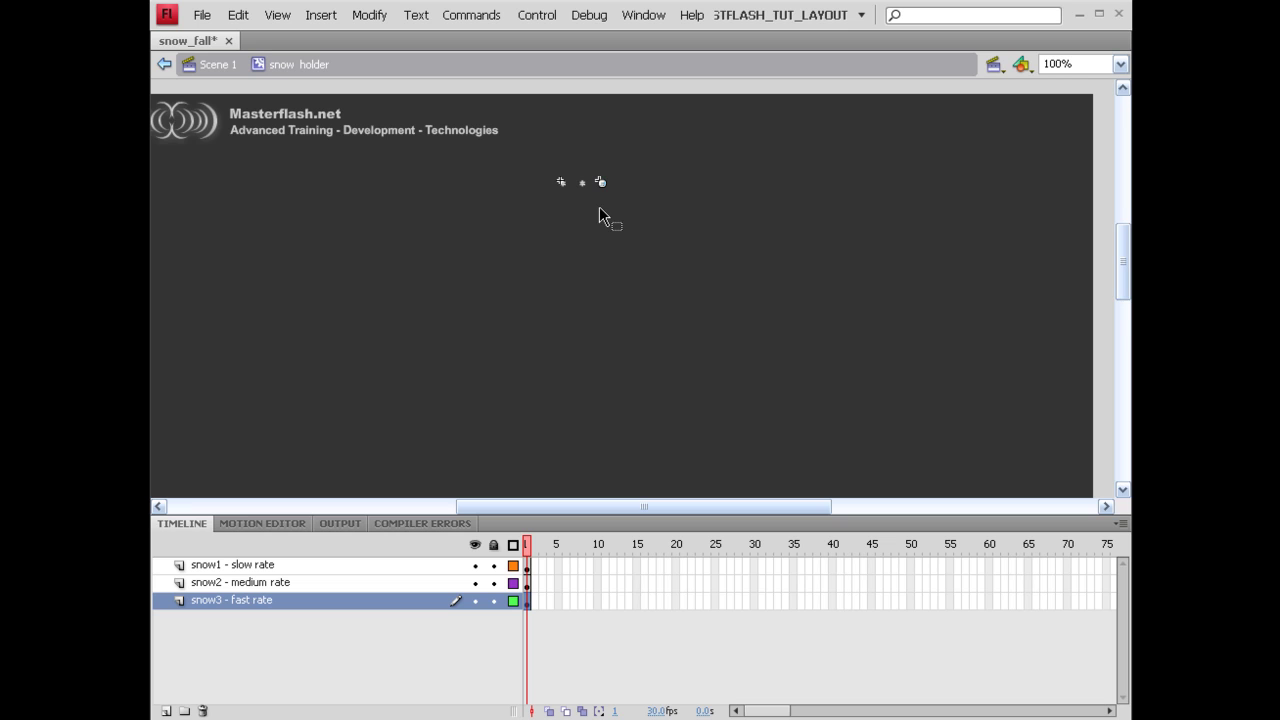
left_click(599, 208)
key("ctrl+s")
Insert frames so all three snow layers run to frame 151
left_click_drag(766, 709, 832, 699)
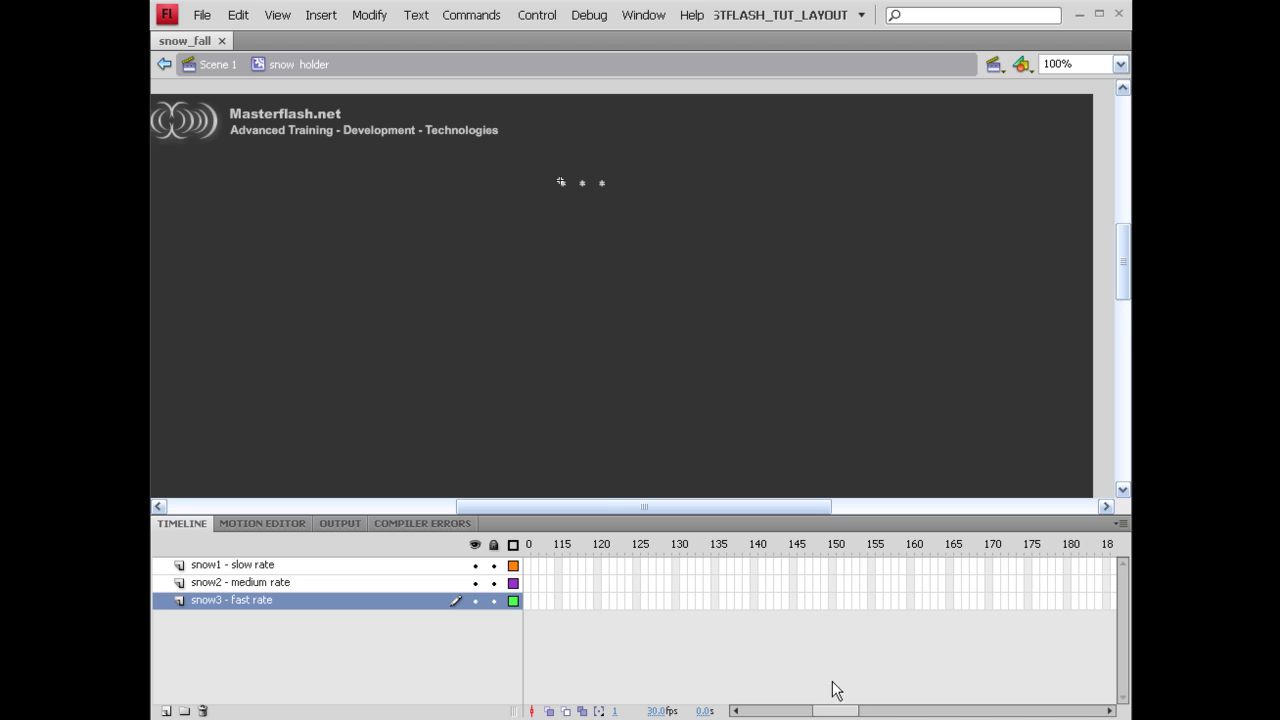
left_click_drag(838, 565, 837, 611)
right_click(841, 592)
left_click(919, 236)
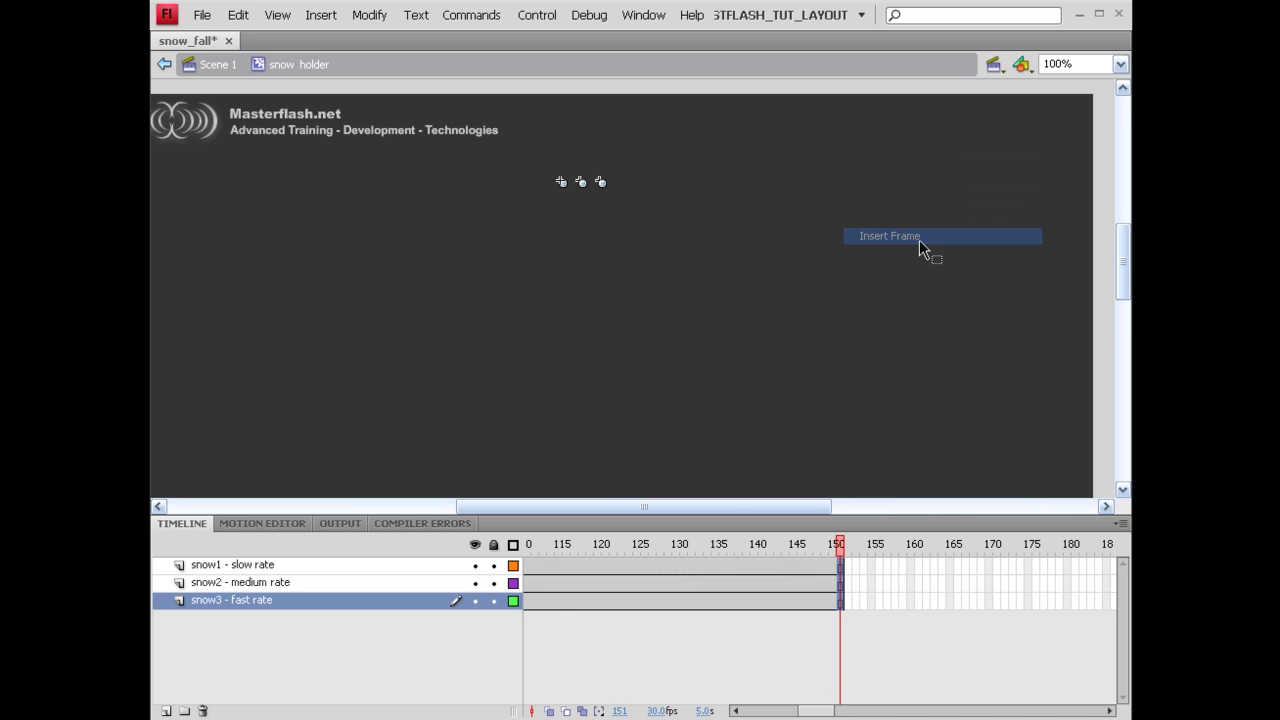
Extend the snow2 and snow1 layers to about frame 251
left_click(853, 584)
left_click_drag(874, 585, 713, 571)
right_click(713, 571)
left_click(792, 220)
Extend the snow1 layer to frame 350 and save the file
left_click_drag(828, 566, 858, 560)
right_click(858, 560)
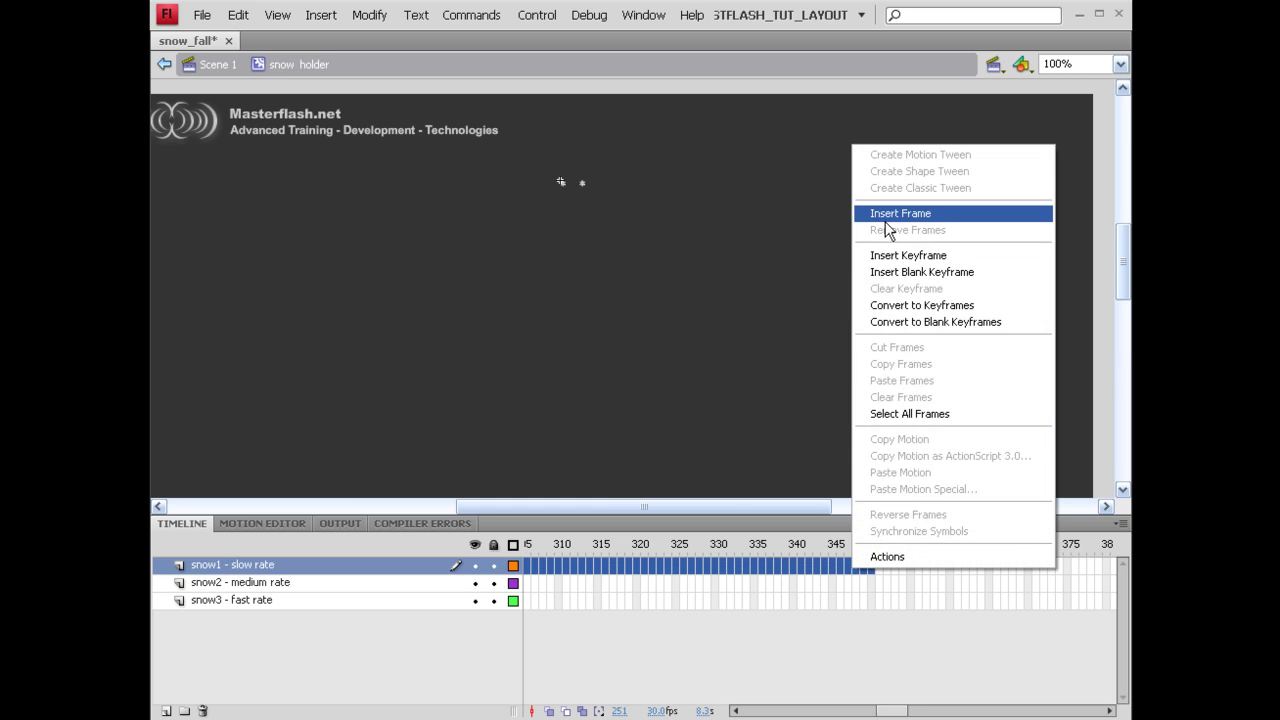
left_click(885, 219)
key("ctrl+s")
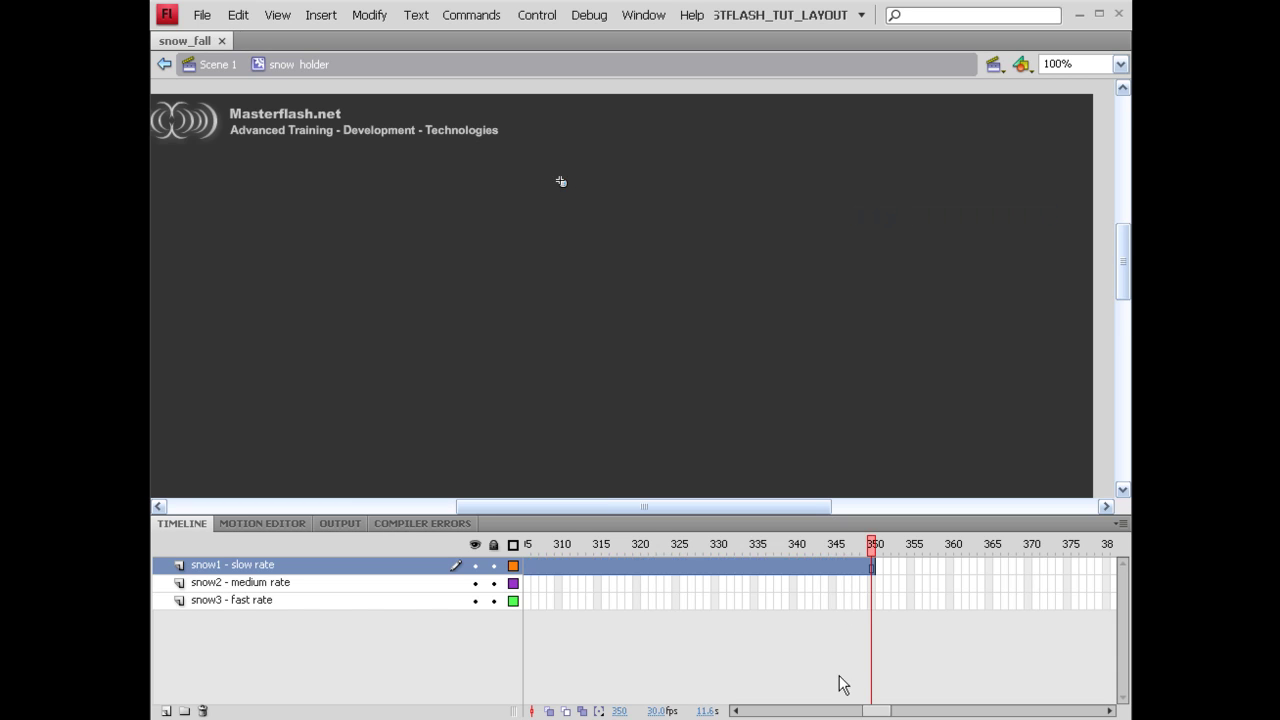
left_click_drag(883, 711, 745, 710)
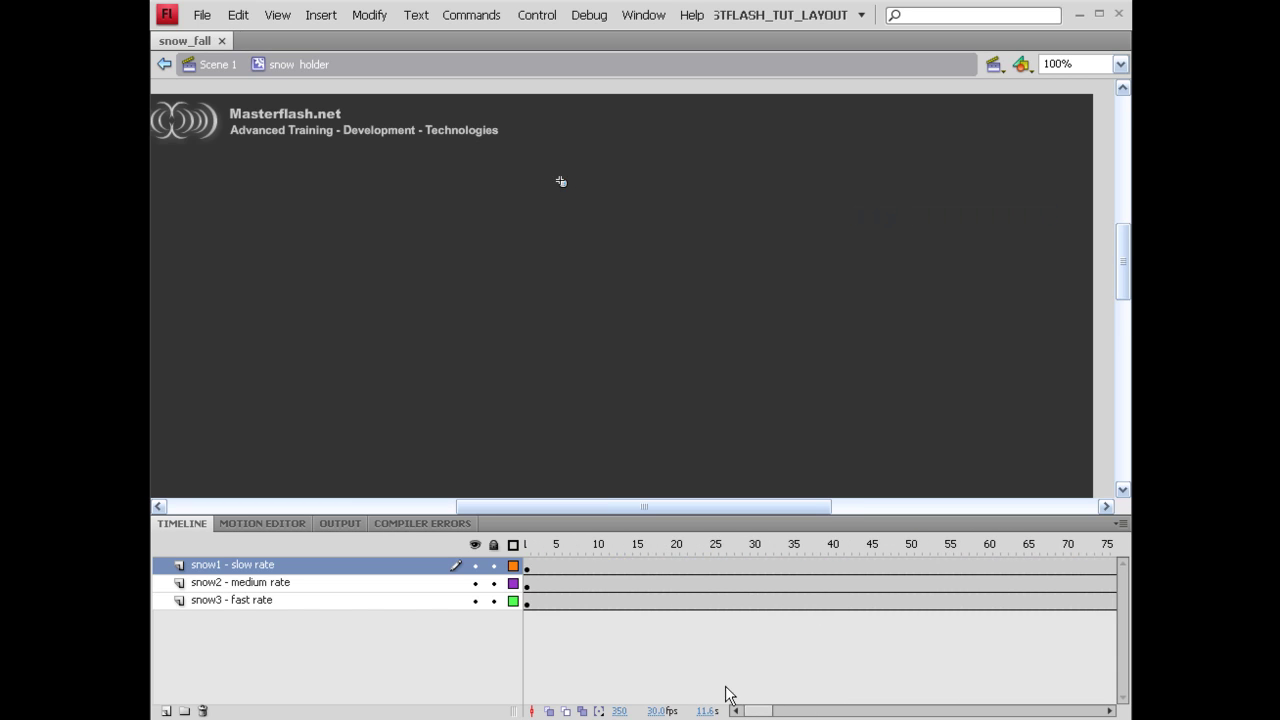
Create a motion tween on each of the snow3, snow2 and snow1 layers
left_click(536, 603)
right_click(536, 599)
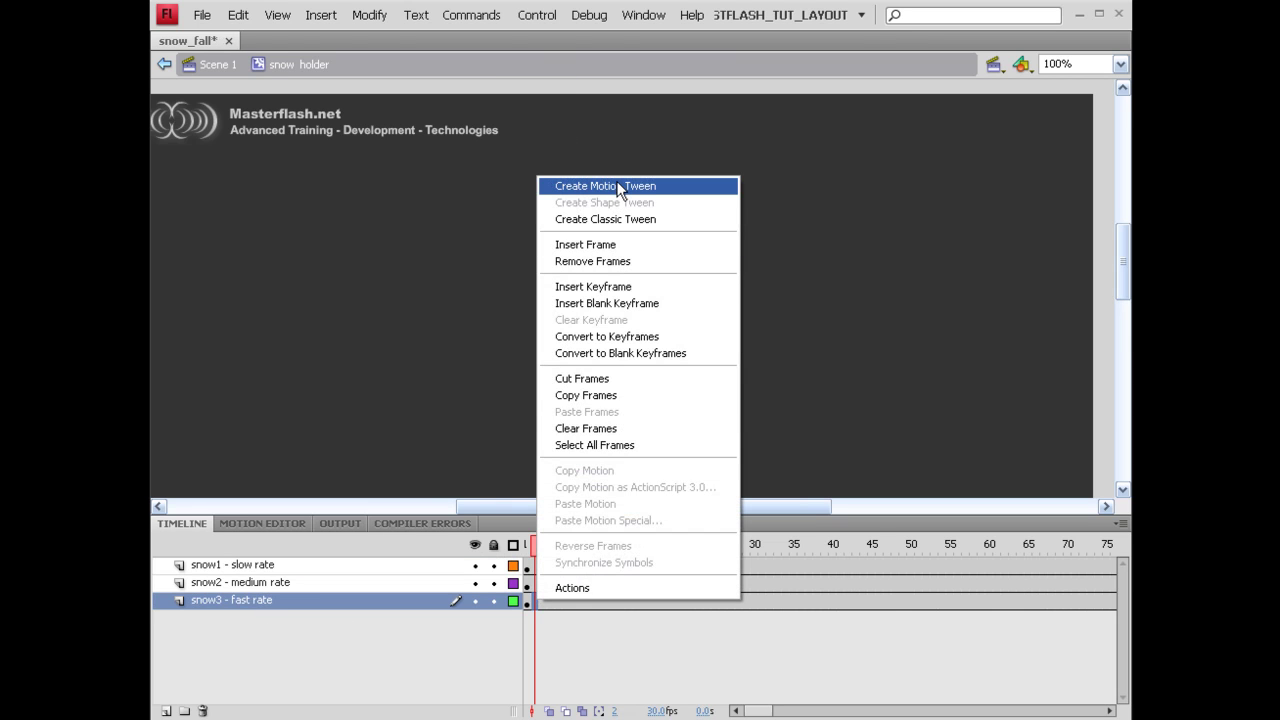
left_click(620, 187)
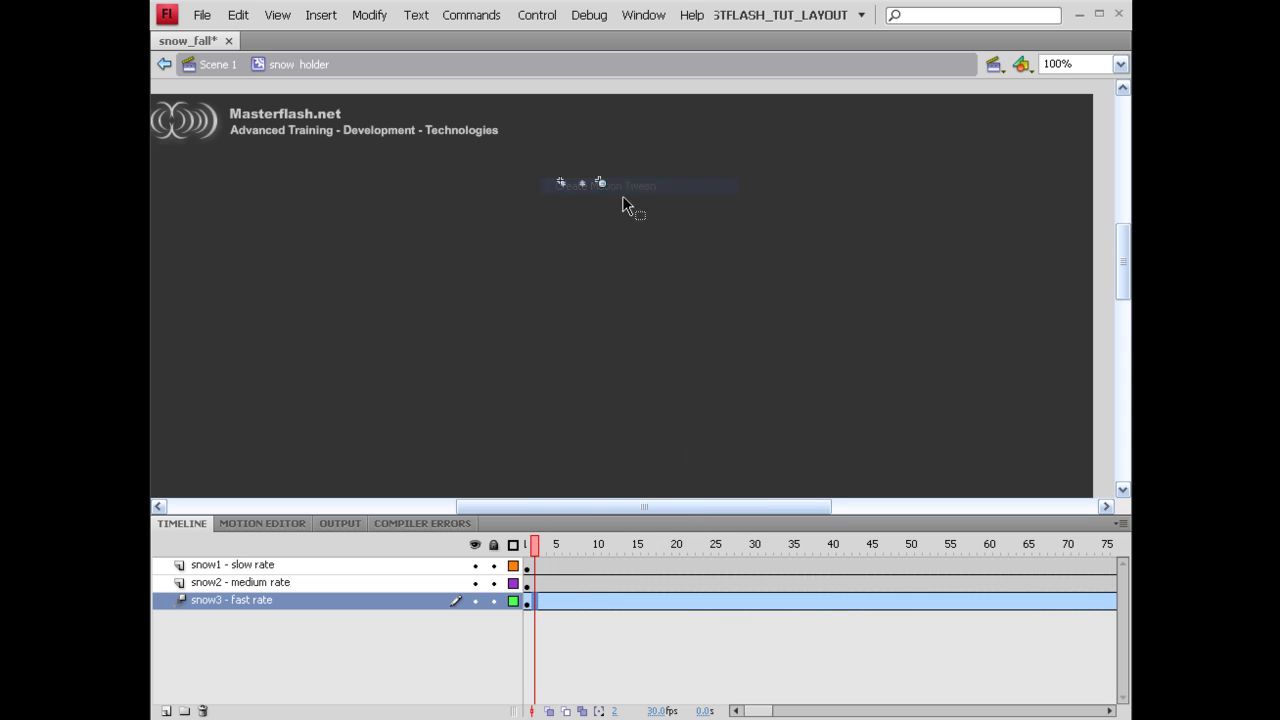
right_click(565, 586)
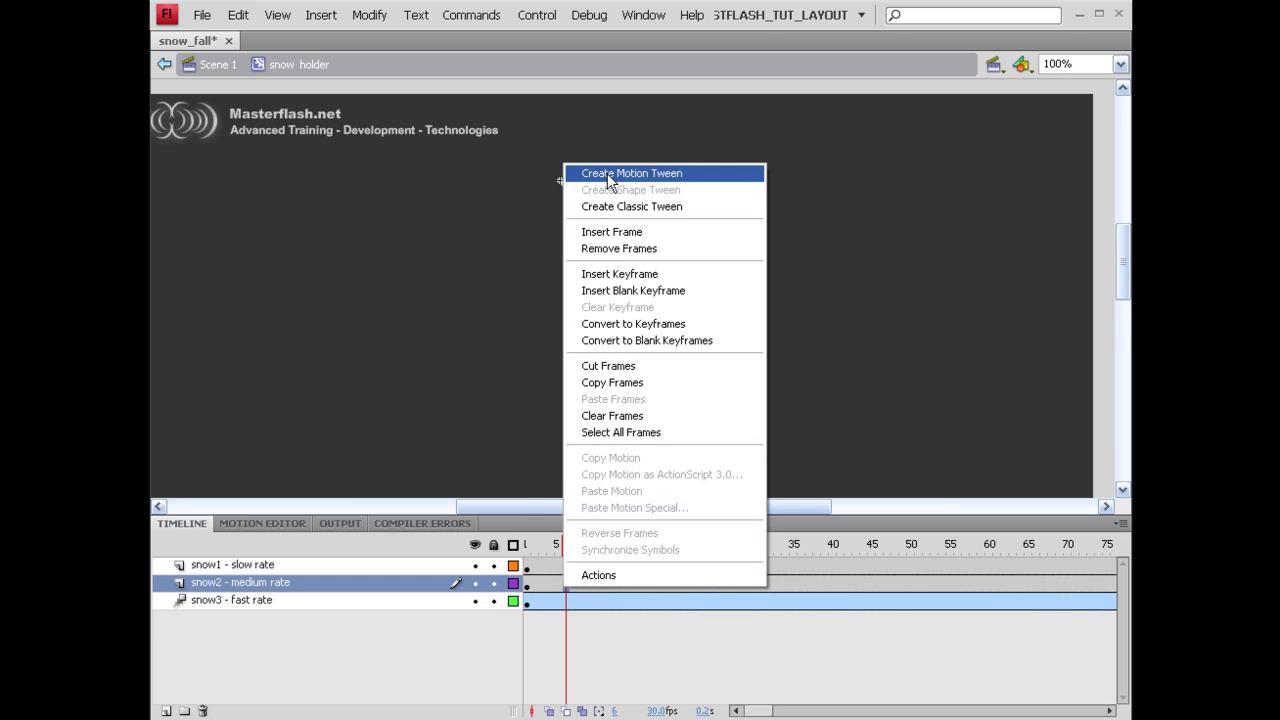
left_click(607, 175)
right_click(558, 563)
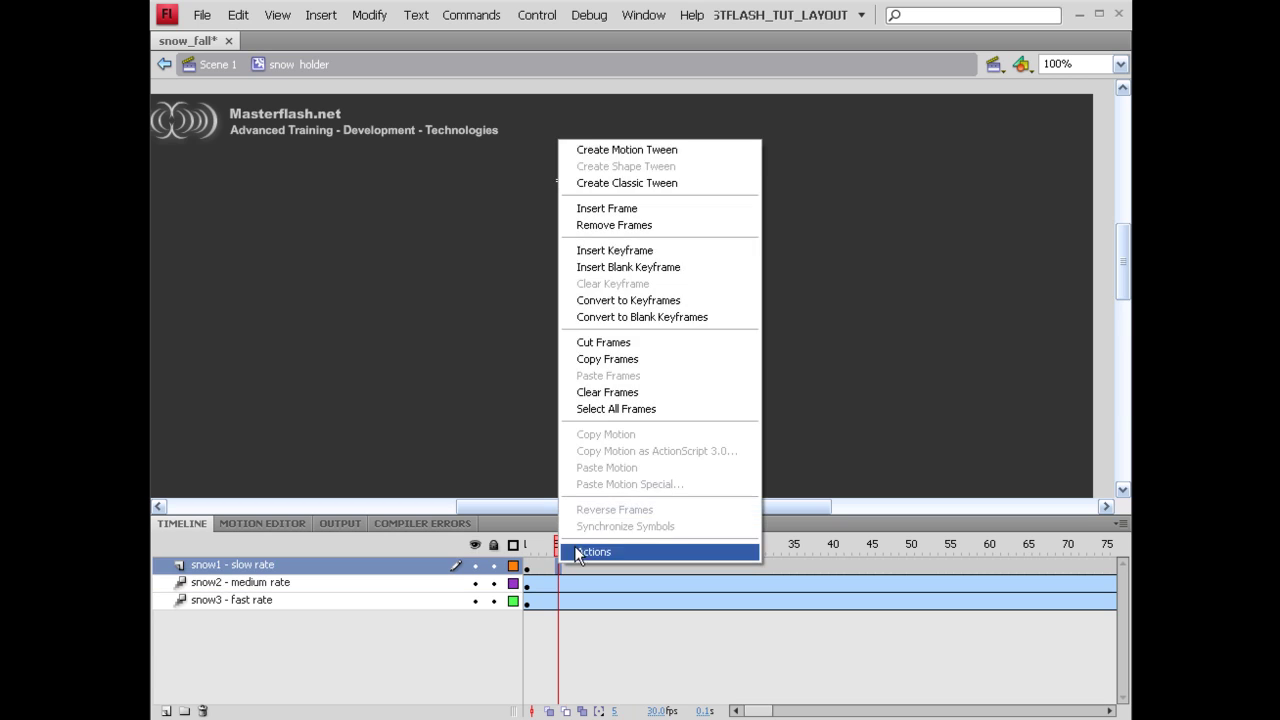
left_click(599, 151)
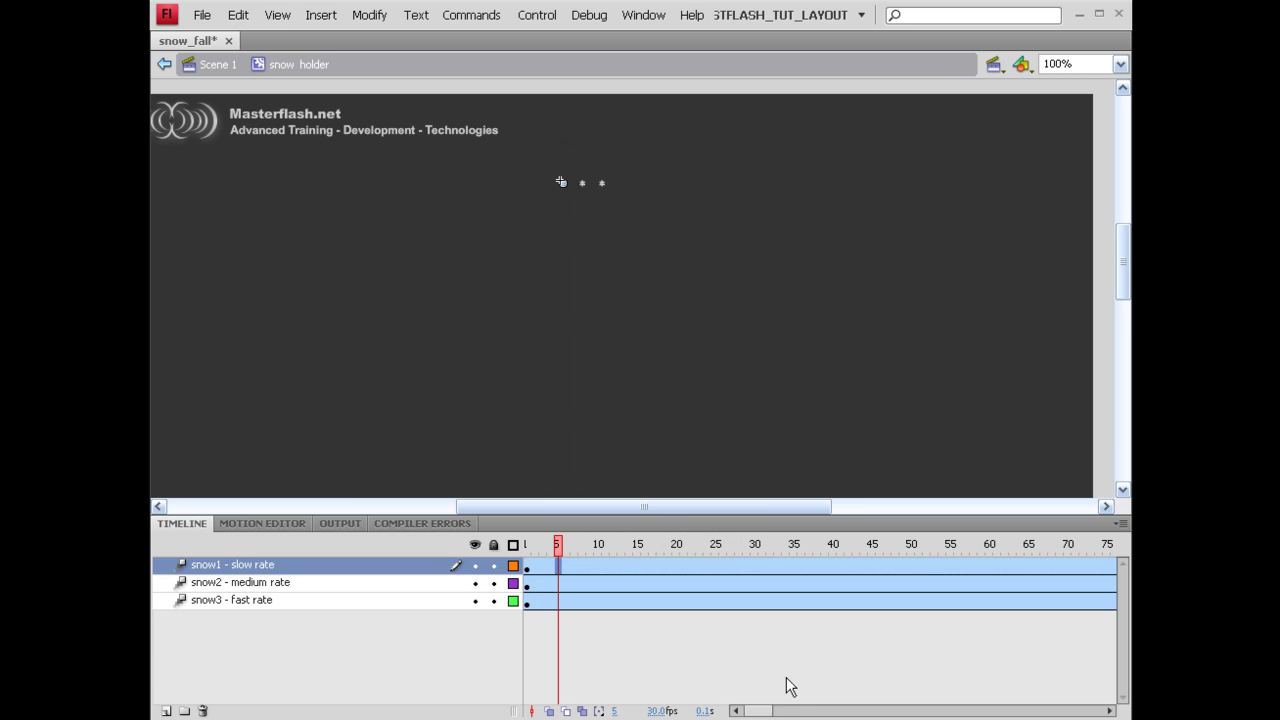
left_click_drag(759, 711, 815, 713)
At frame 151 on snow3, hide the timeline and drag the snowflake just below the stage
left_click(268, 602)
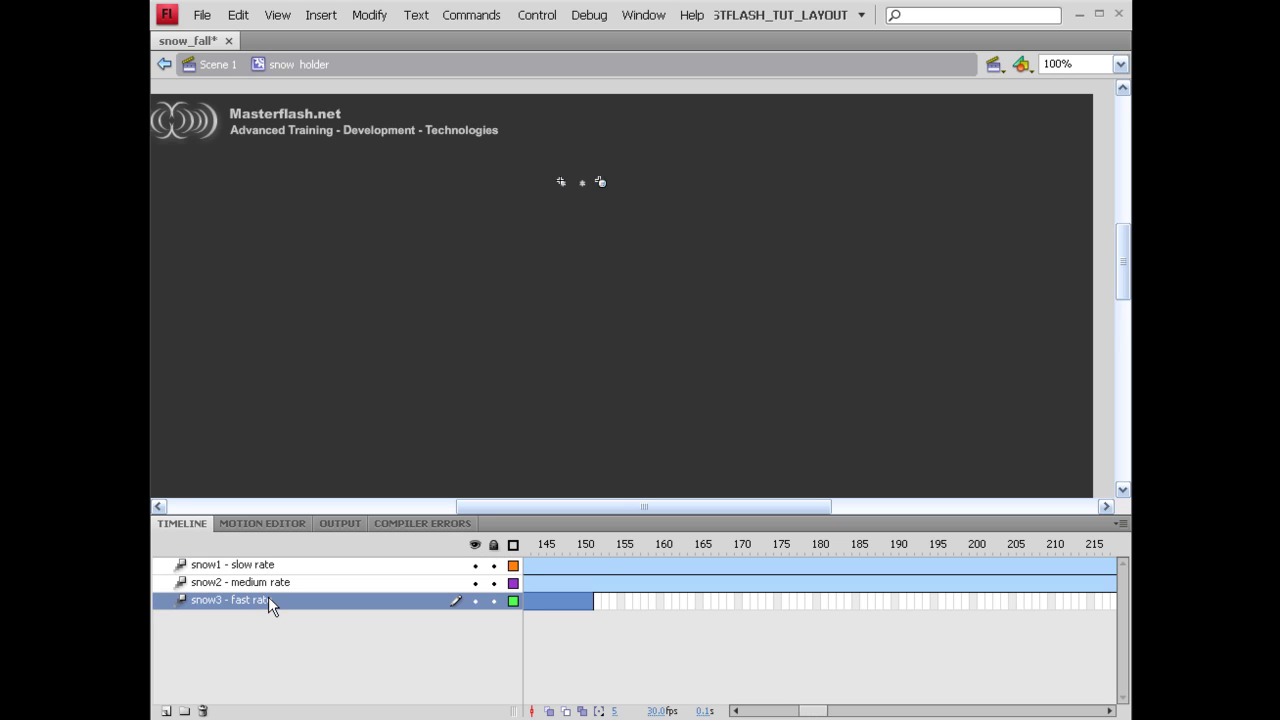
left_click(588, 543)
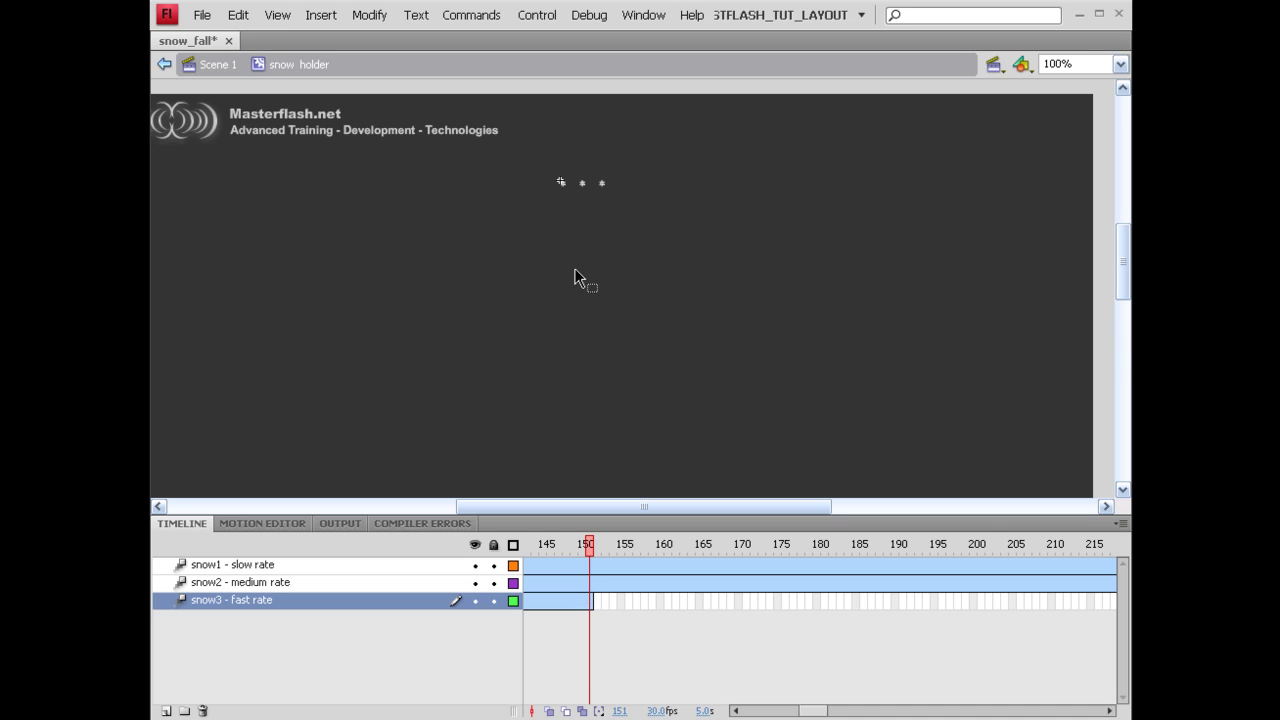
left_click(588, 607)
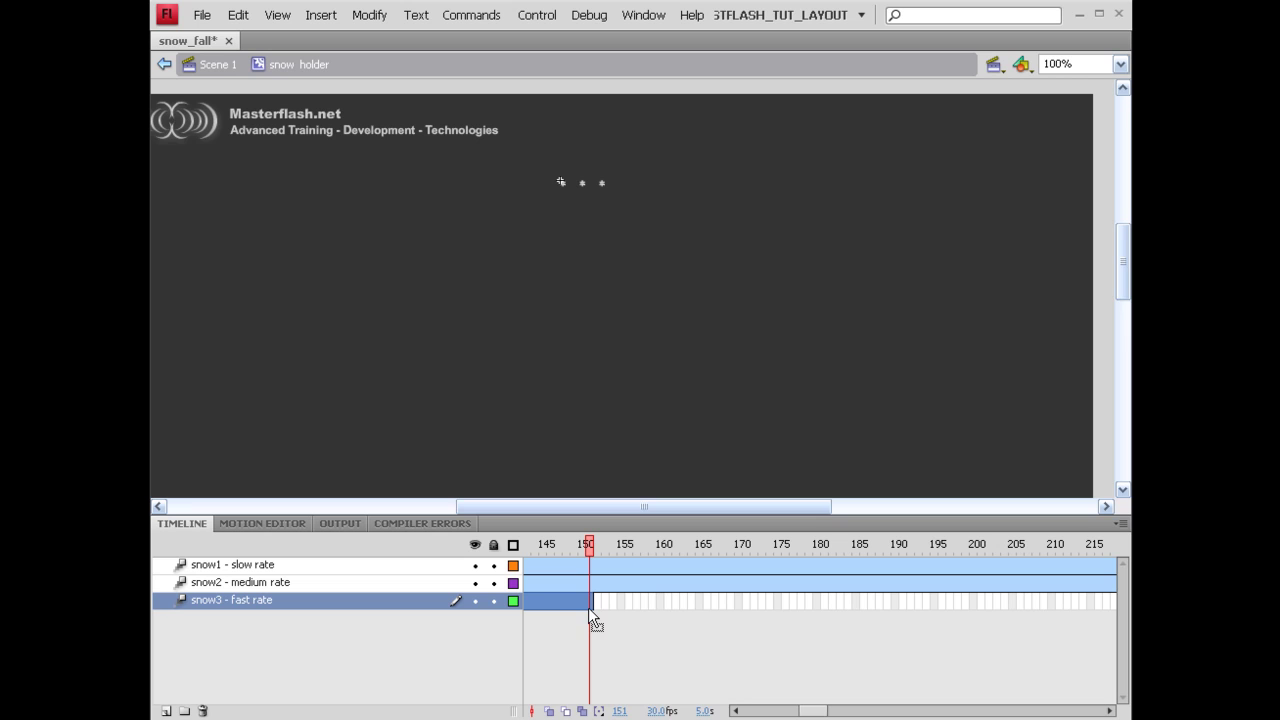
double_click(609, 525)
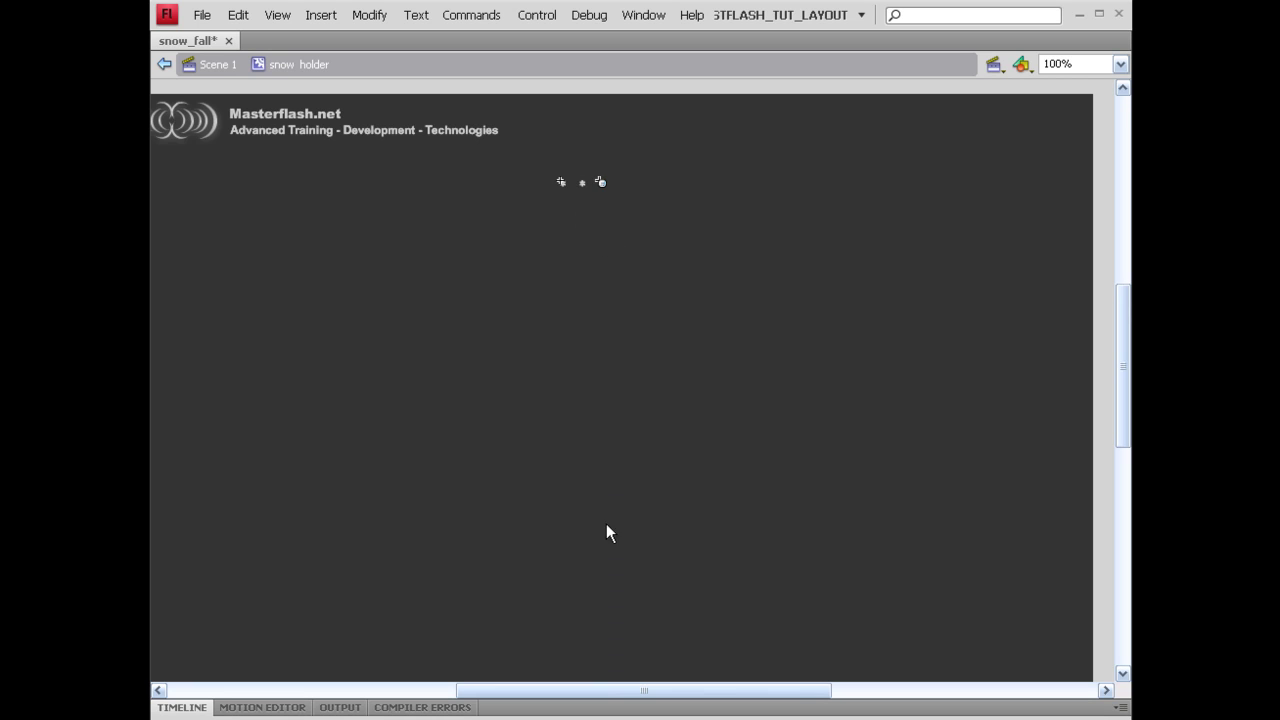
left_click_drag(603, 185, 630, 450)
left_click_drag(681, 667, 695, 636)
Bend the fast snowflake's motion path into a slight curve, restore the timeline, and preview later frames
scroll(632, 330, "up", 4)
scroll(600, 240, "down", 4)
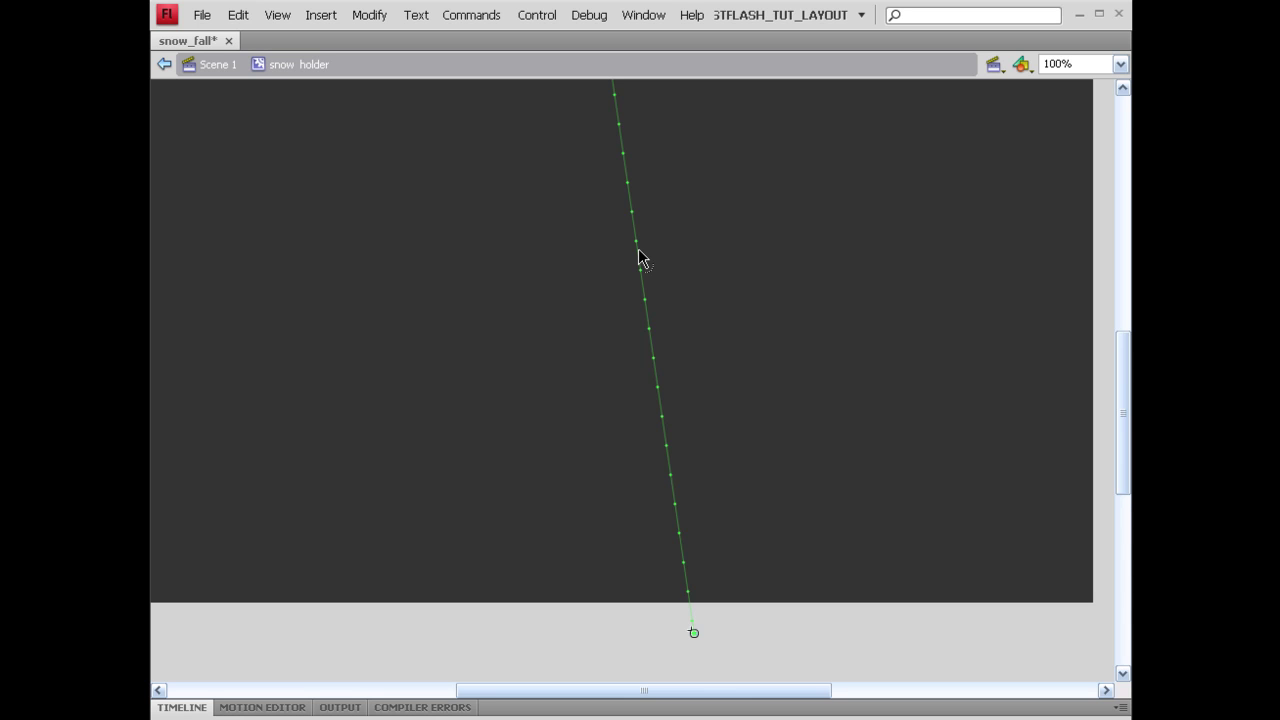
mouse_move(638, 250)
left_mouse_down()
mouse_move(666, 249)
mouse_move(653, 231)
left_mouse_up()
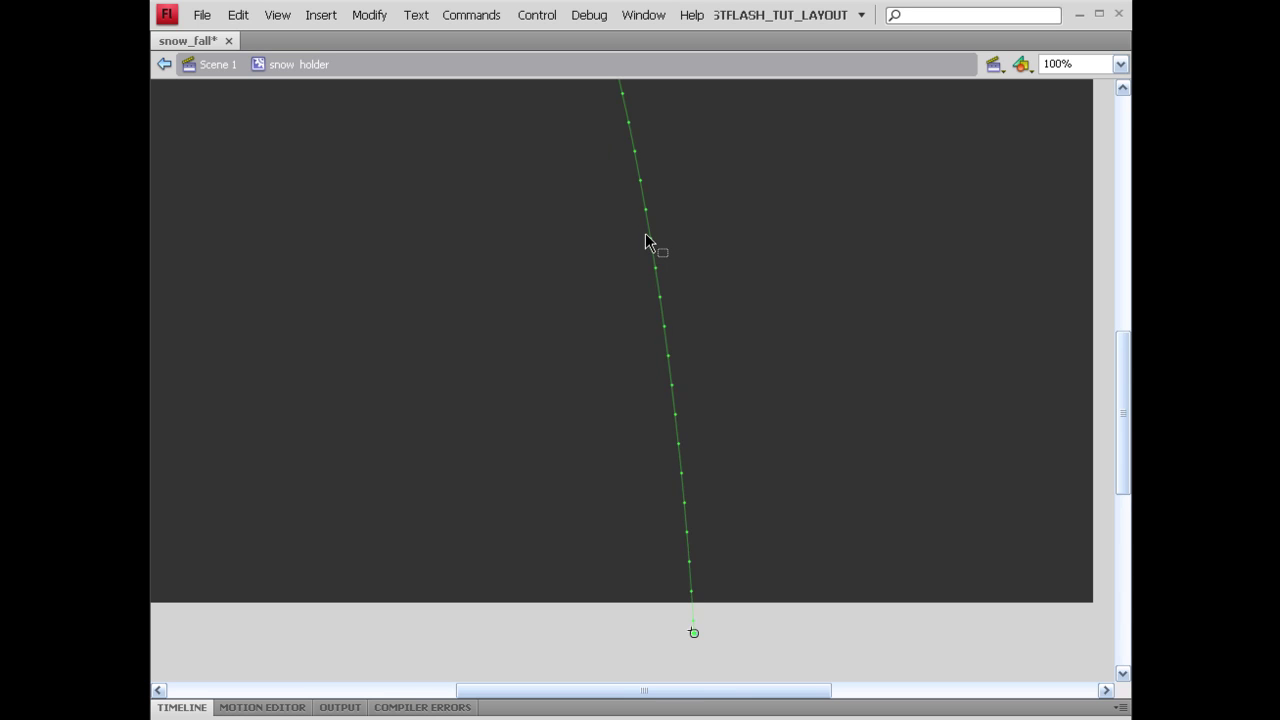
double_click(489, 706)
left_click_drag(613, 545, 854, 575)
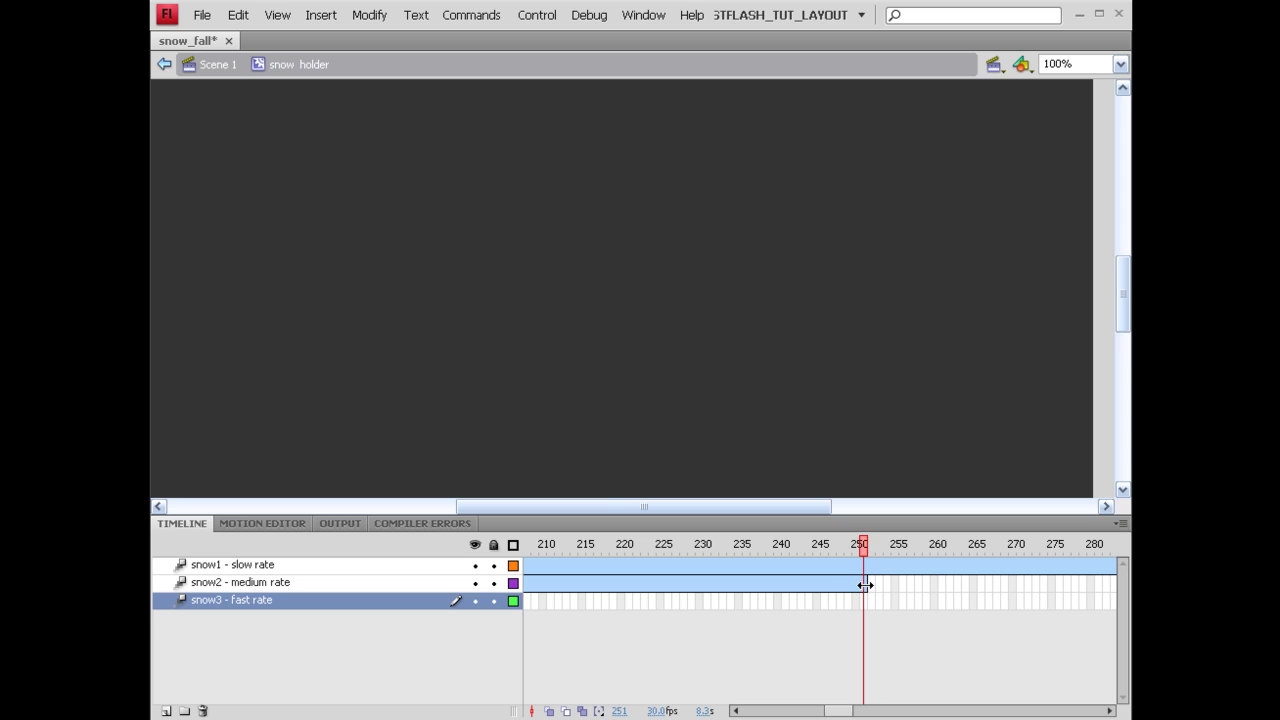
At frame 251 on snow2, drag the snowflake below the stage, curve its path slightly, and save
left_click(866, 585)
scroll(657, 262, "up", 3)
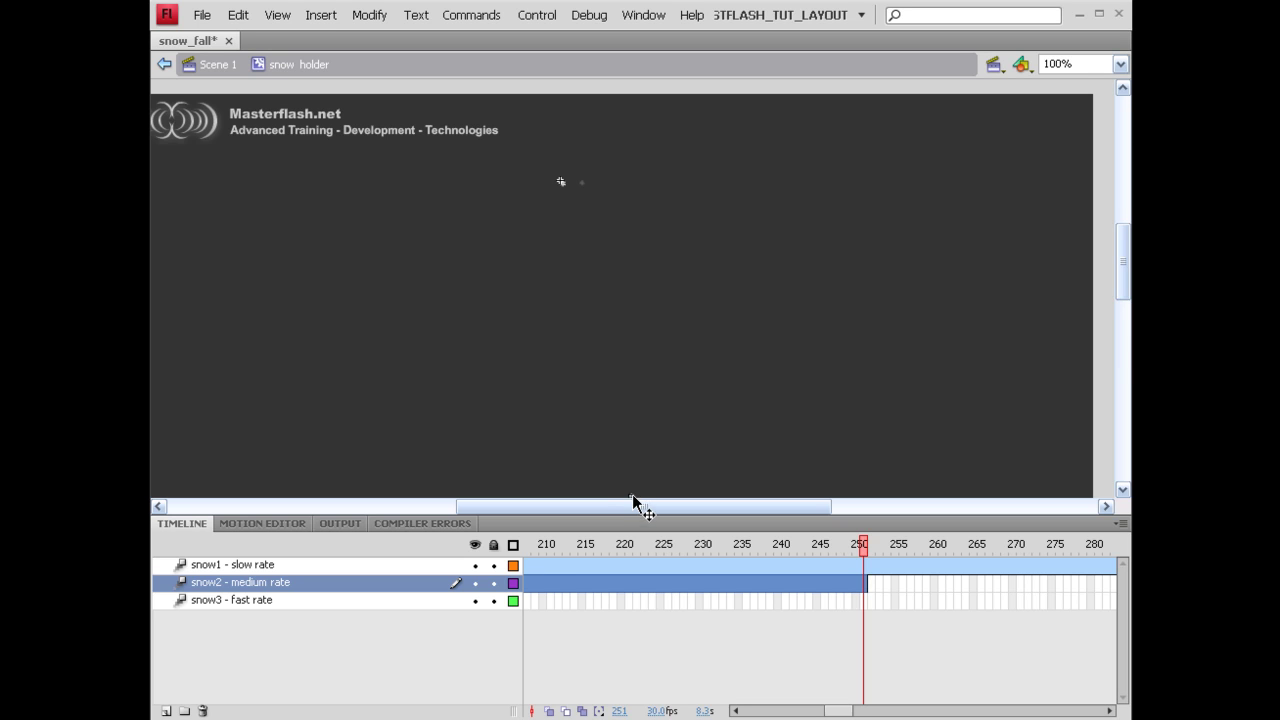
scroll(634, 500, "down", 5)
left_click_drag(639, 426, 674, 395)
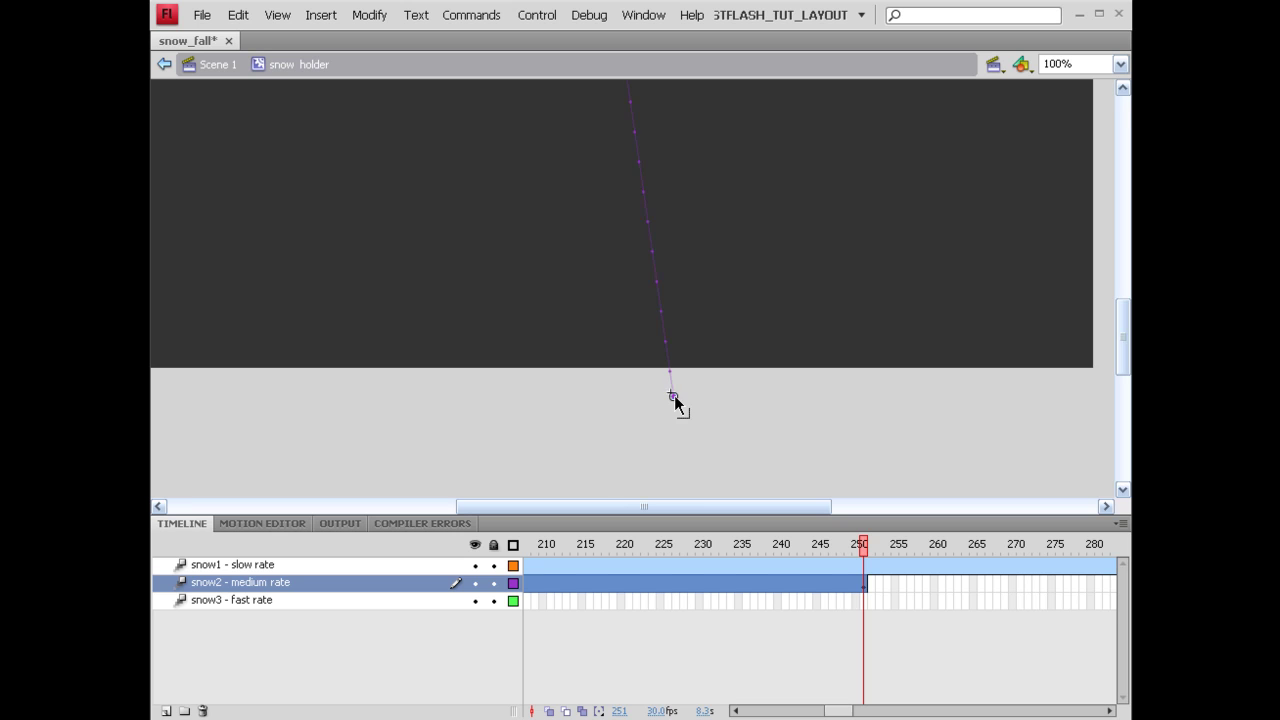
scroll(674, 395, "up", 3)
scroll(674, 399, "down", 2)
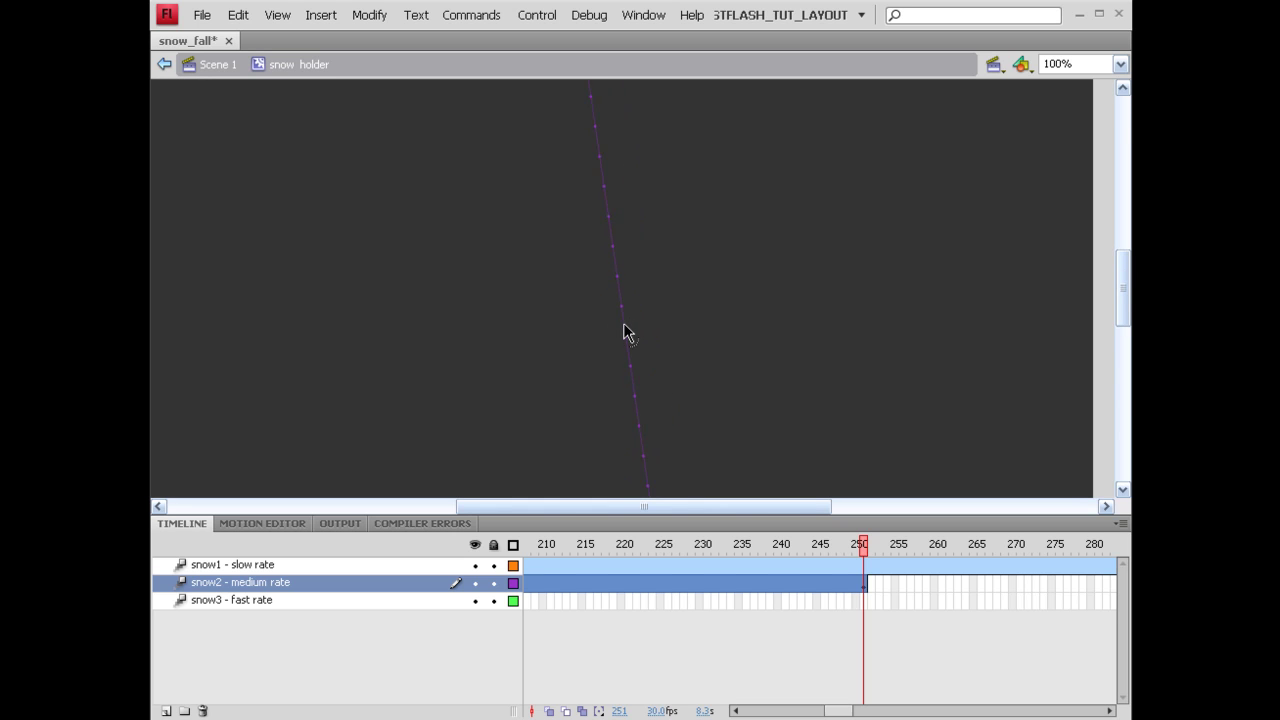
left_click_drag(624, 322, 645, 322)
key("ctrl+s")
left_click_drag(848, 714, 888, 714)
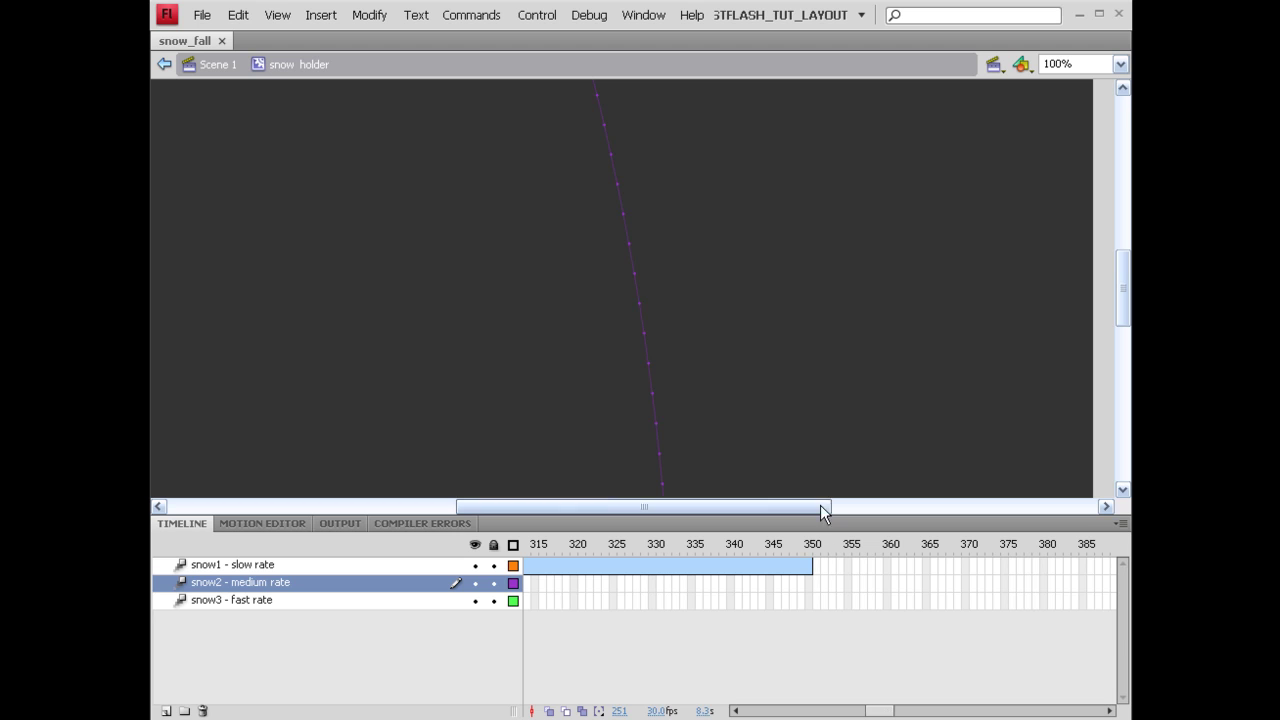
At frame 350, bend the slow-rate snowflake's orange motion path into a curve
left_click(810, 543)
left_click(810, 565)
scroll(701, 375, "up", 3)
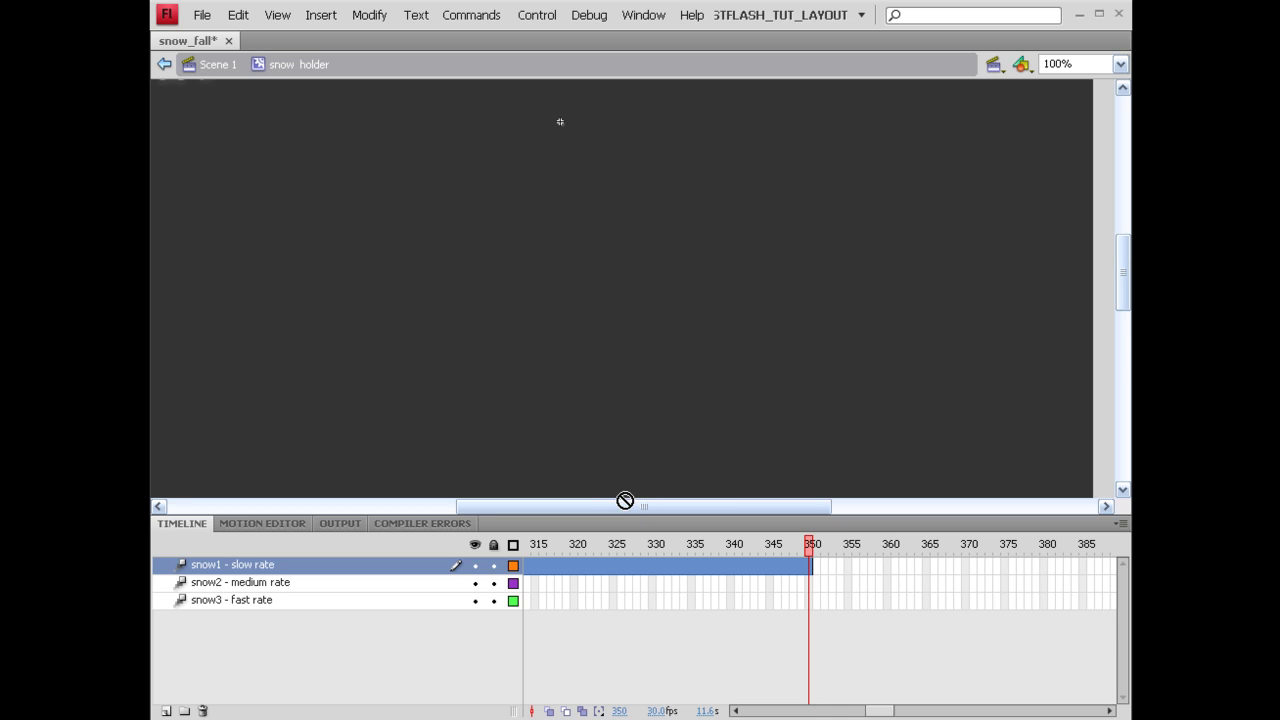
scroll(625, 500, "down", 3)
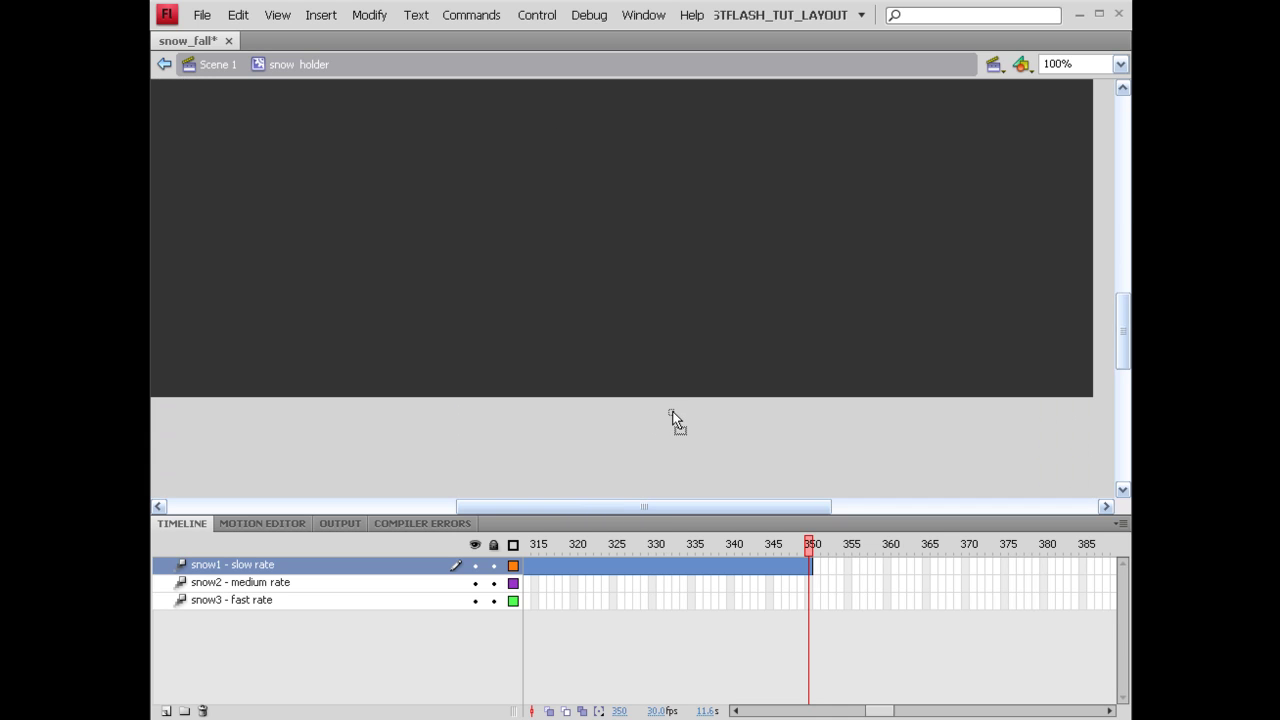
left_click(672, 414)
scroll(684, 385, "up", 3)
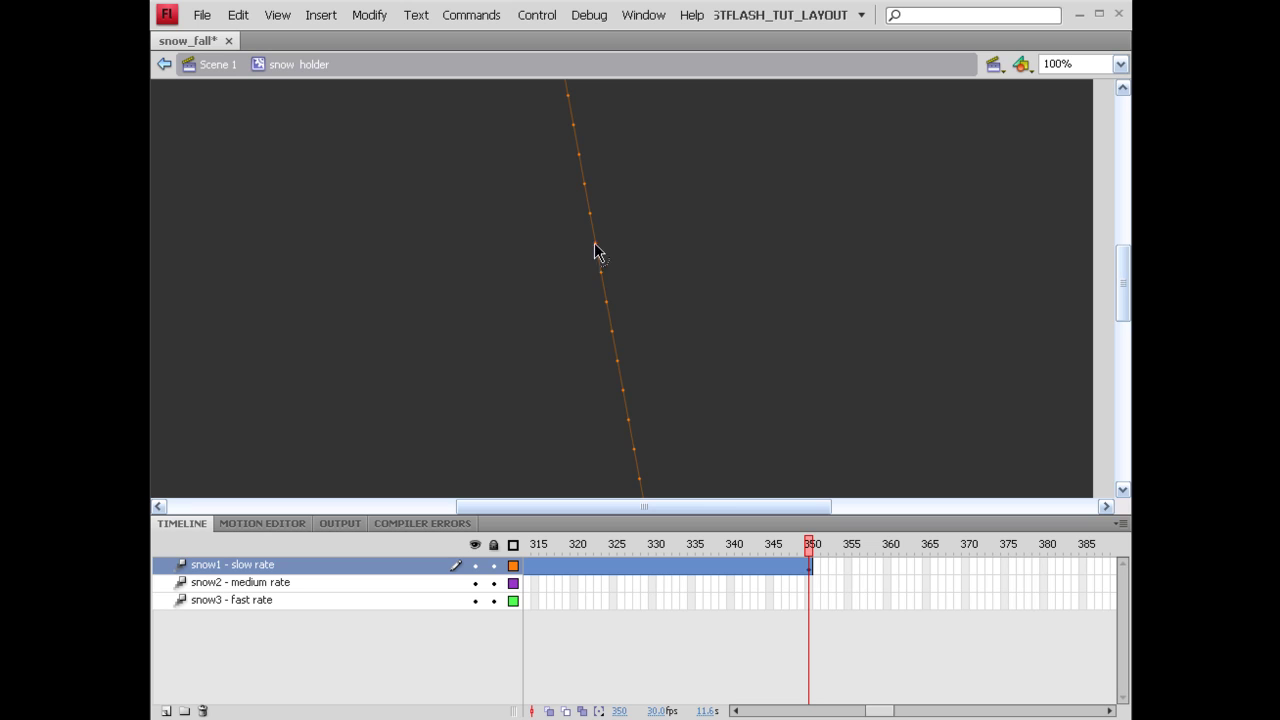
left_click_drag(597, 260, 658, 244)
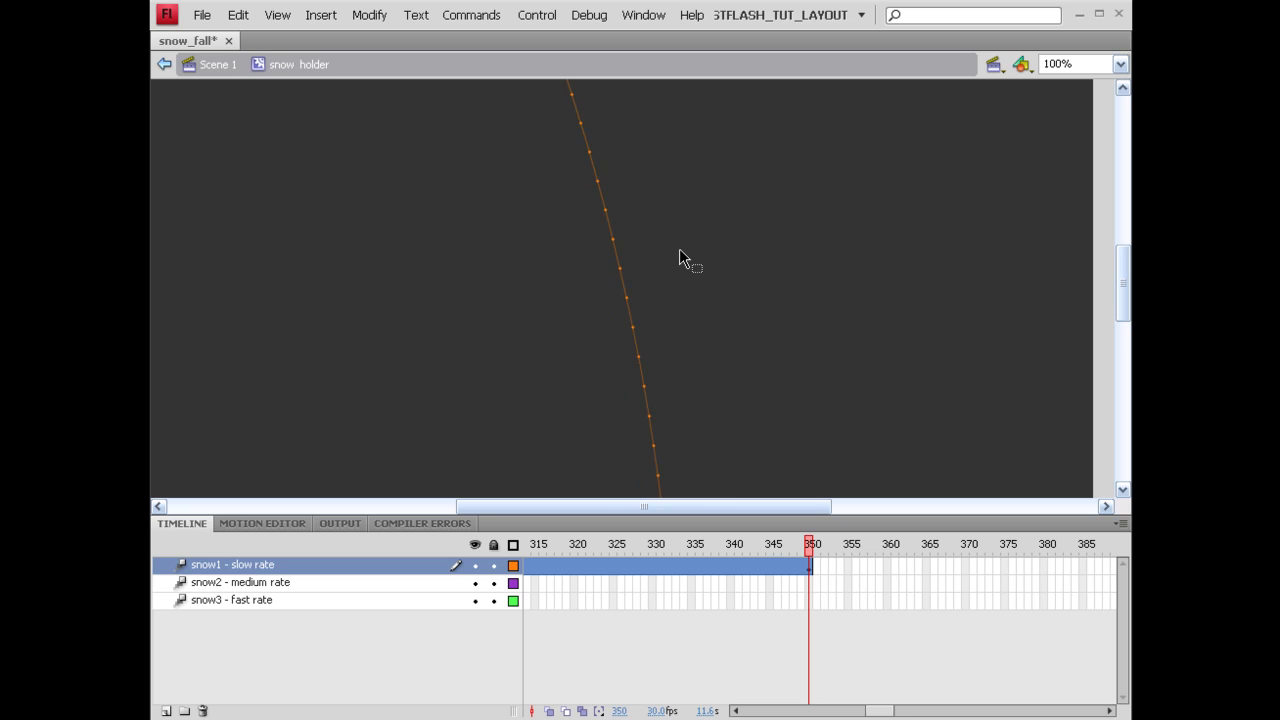
left_click(679, 250)
left_click_drag(868, 711, 727, 703)
Save the document with Ctrl+S
key("ctrl+s")
scroll(648, 234, "up", 4)
scroll(648, 234, "down", 2)
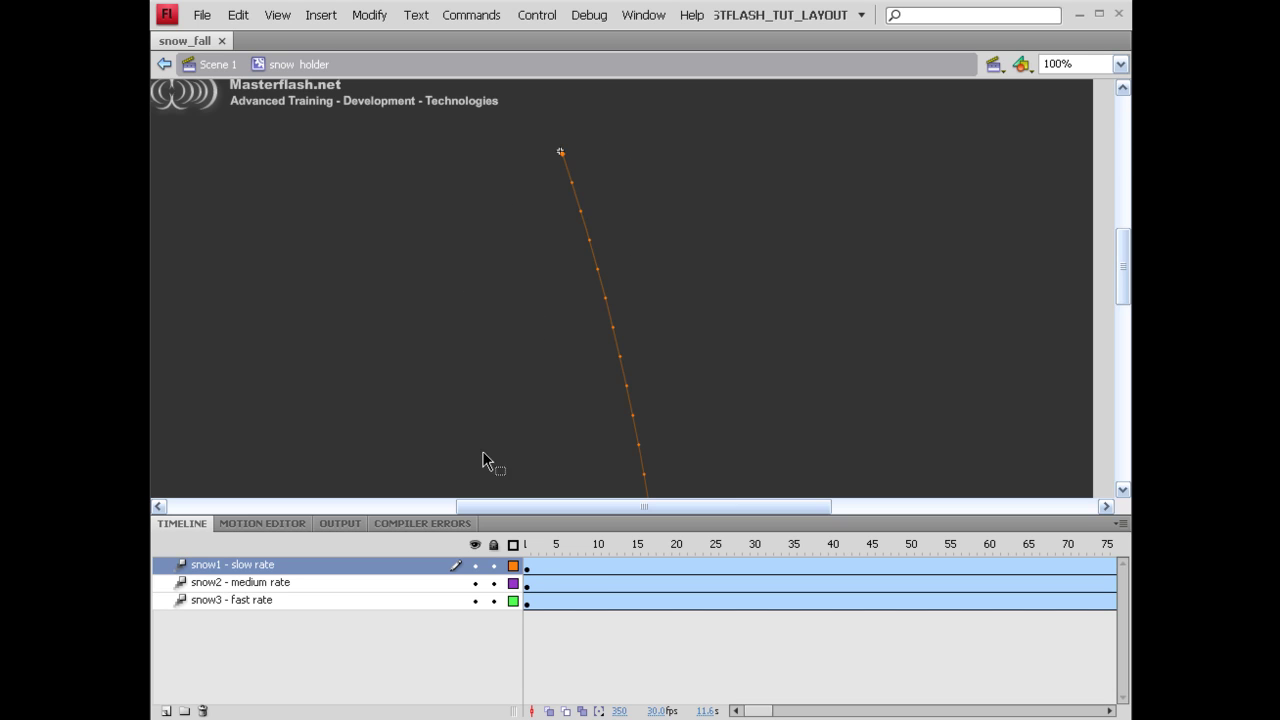
In the Motion Editor, raise the slow snowflake tween's Simple (Slow) ease to 100
left_click(537, 567)
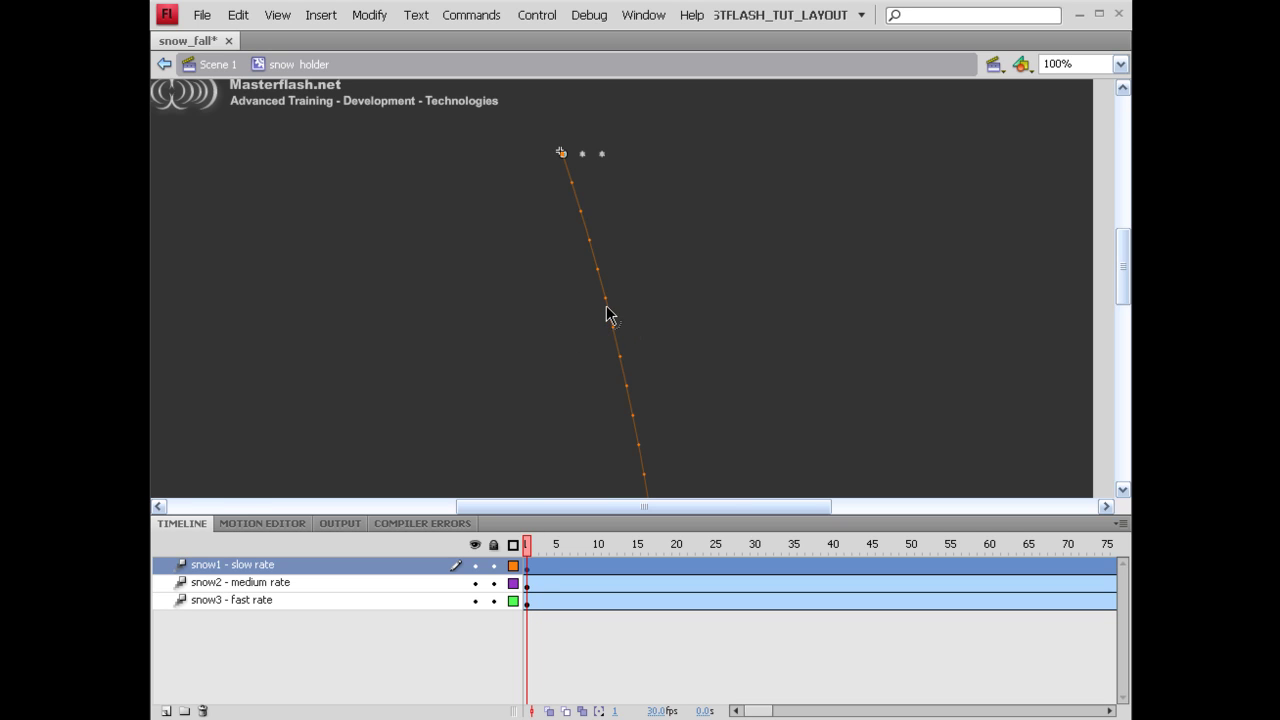
left_click(270, 522)
left_click_drag(431, 510, 432, 248)
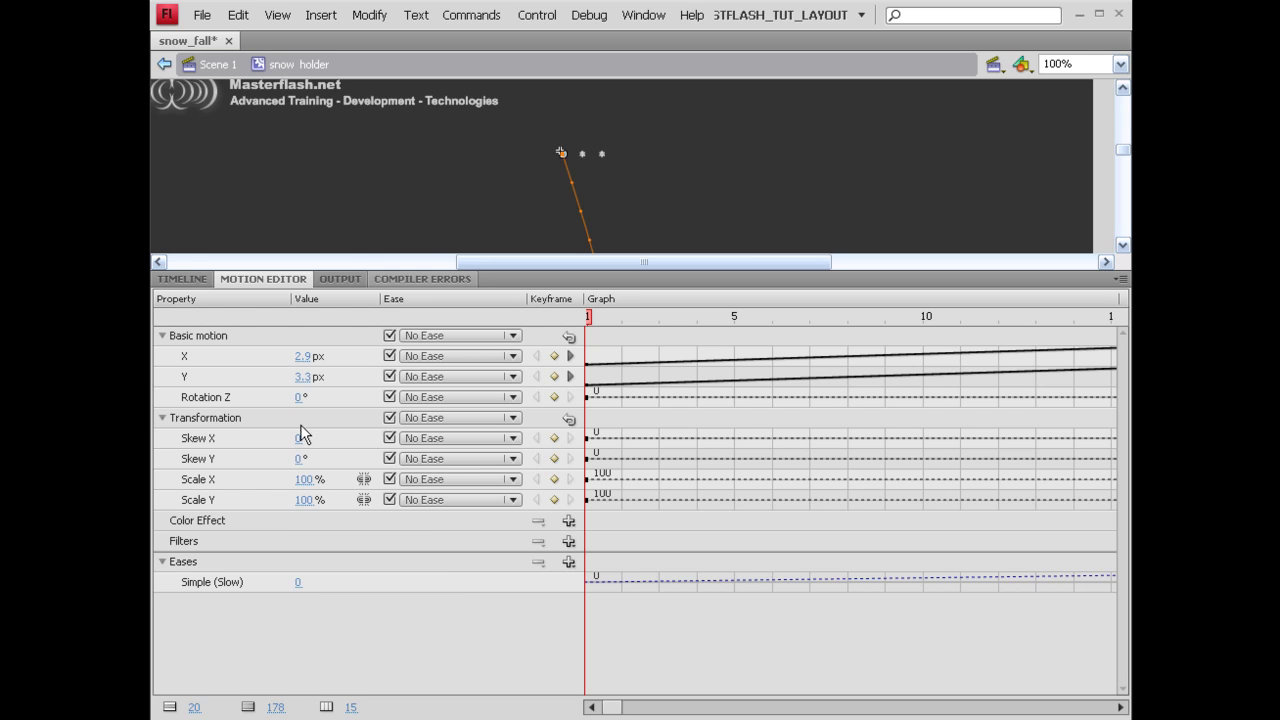
left_click(297, 582)
left_click_drag(450, 581, 453, 580)
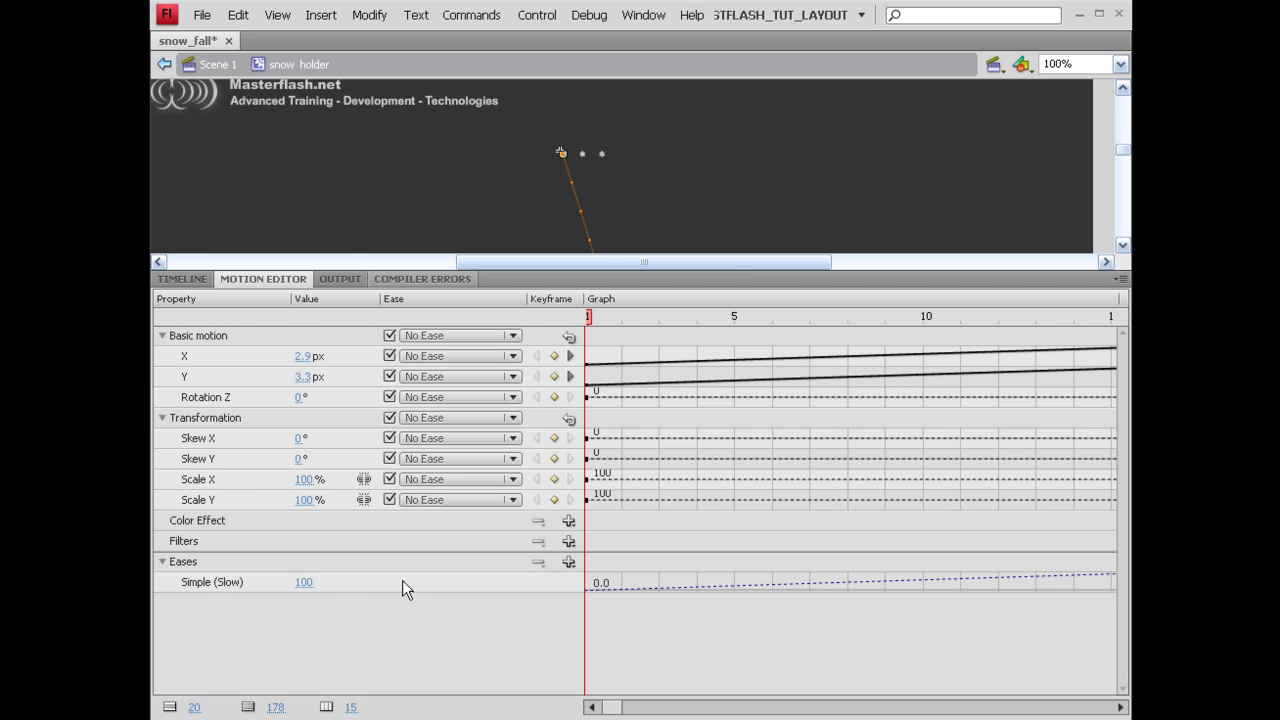
Add a Sine Wave ease, apply it to X motion, and set it to 5
left_click(568, 562)
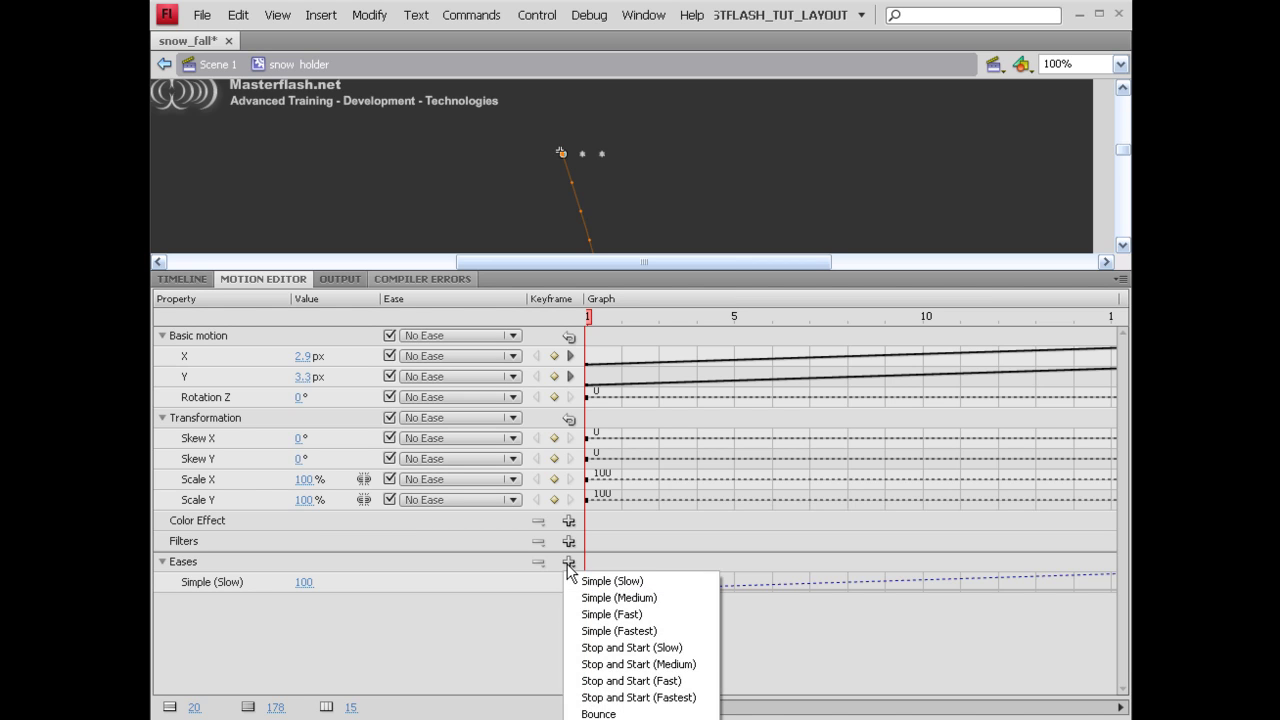
left_click_drag(545, 270, 534, 129)
left_click(568, 413)
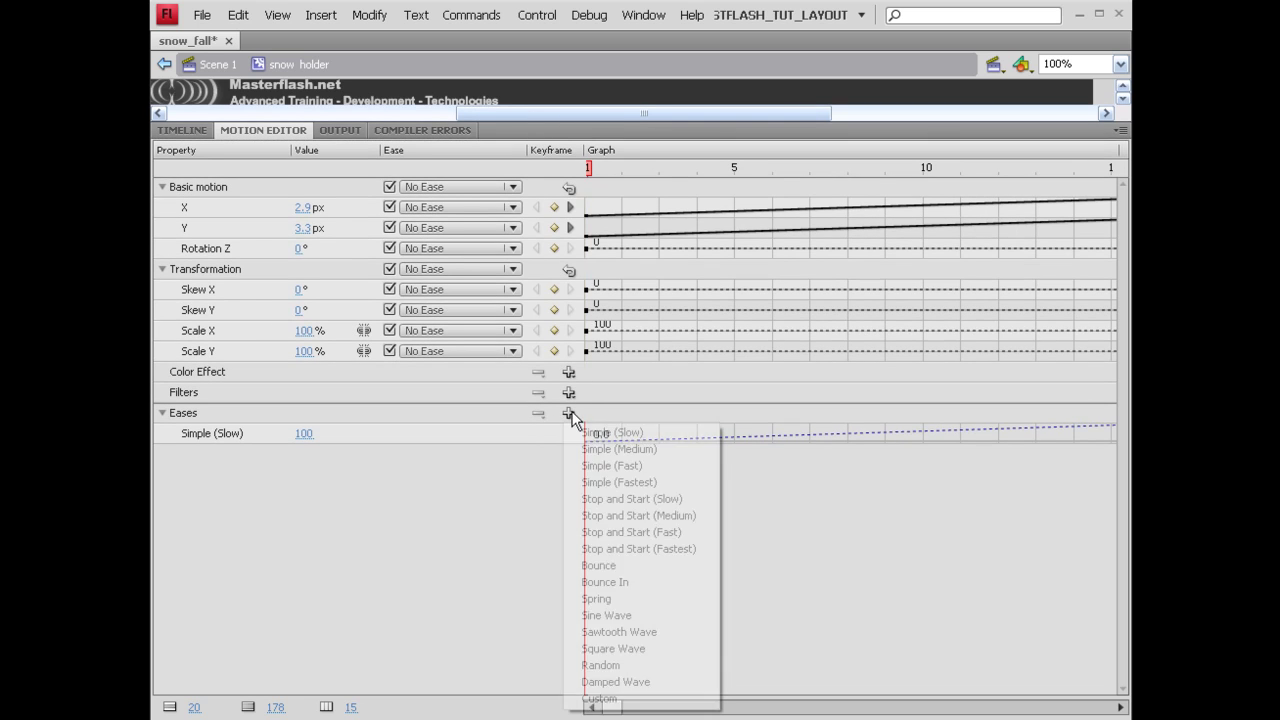
left_click(594, 617)
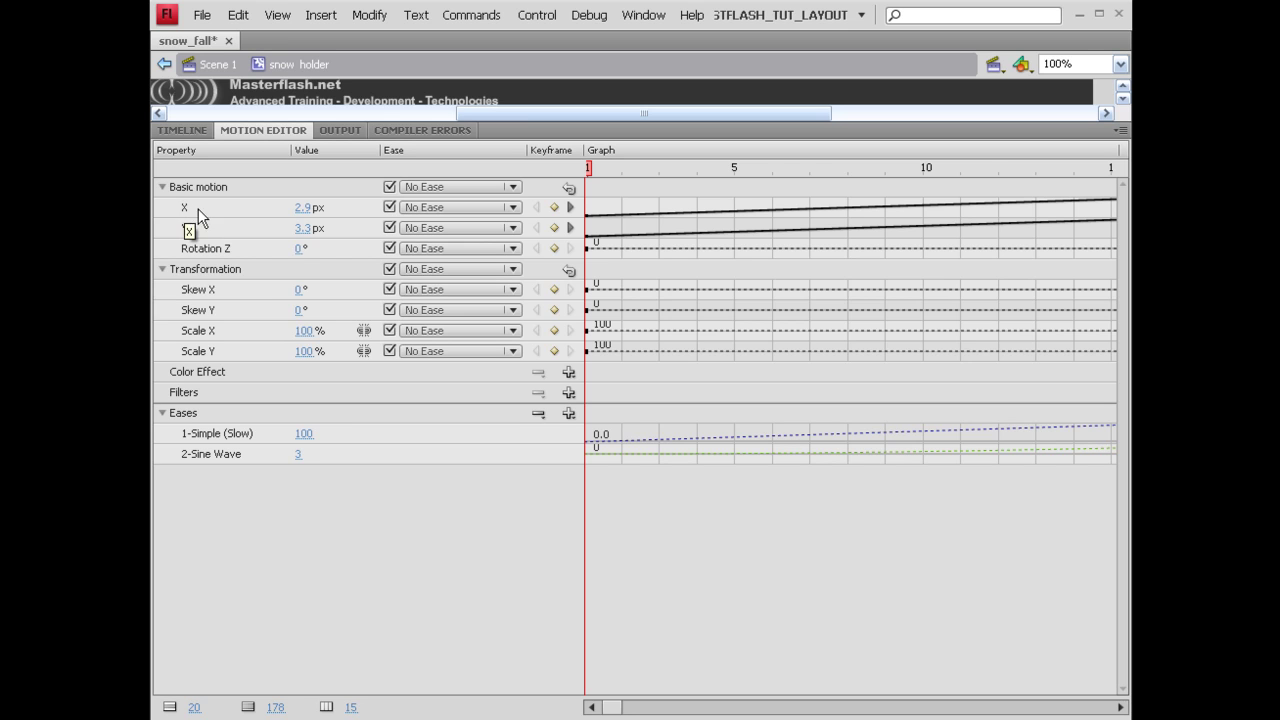
left_click(512, 208)
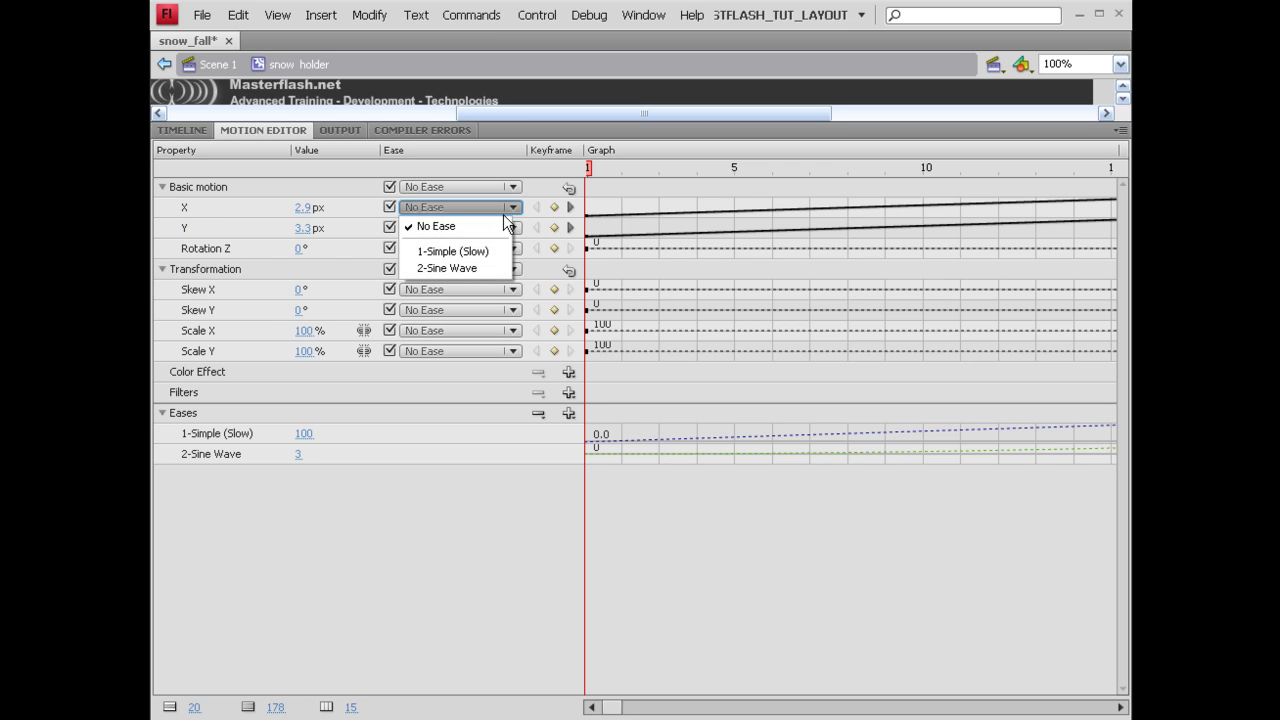
left_click(437, 268)
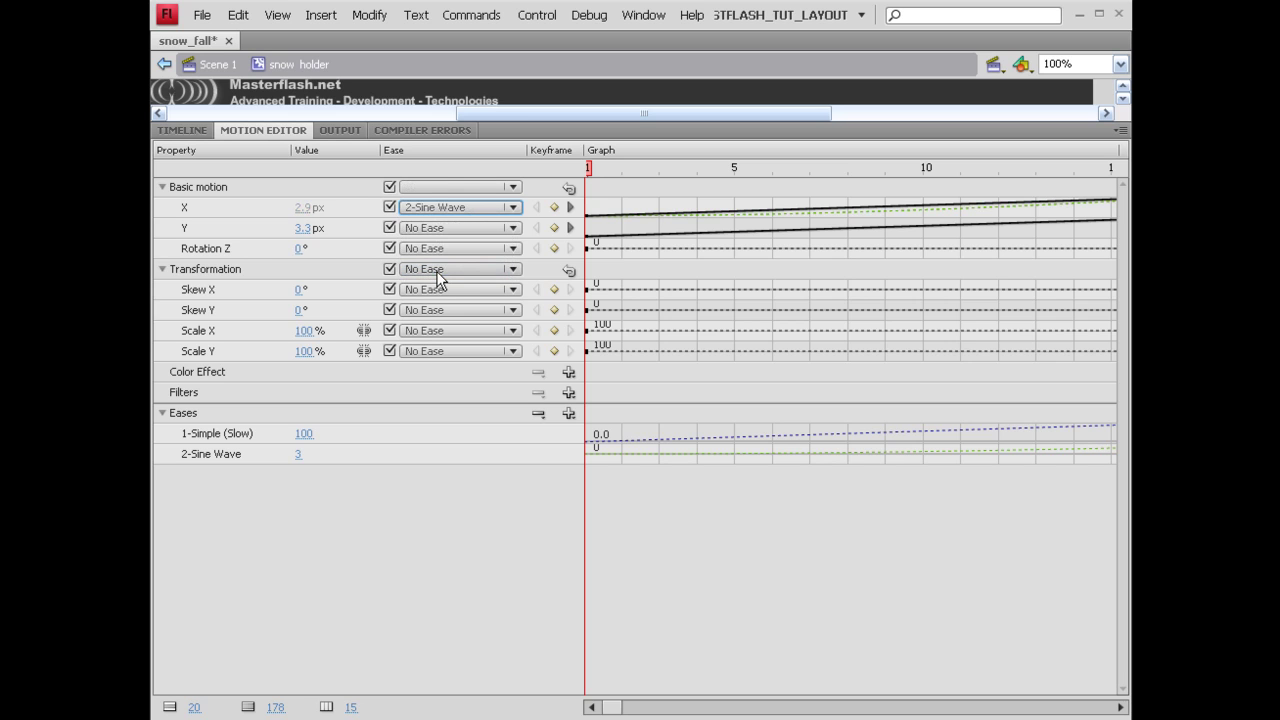
left_click(297, 456)
type("5")
key("Return")
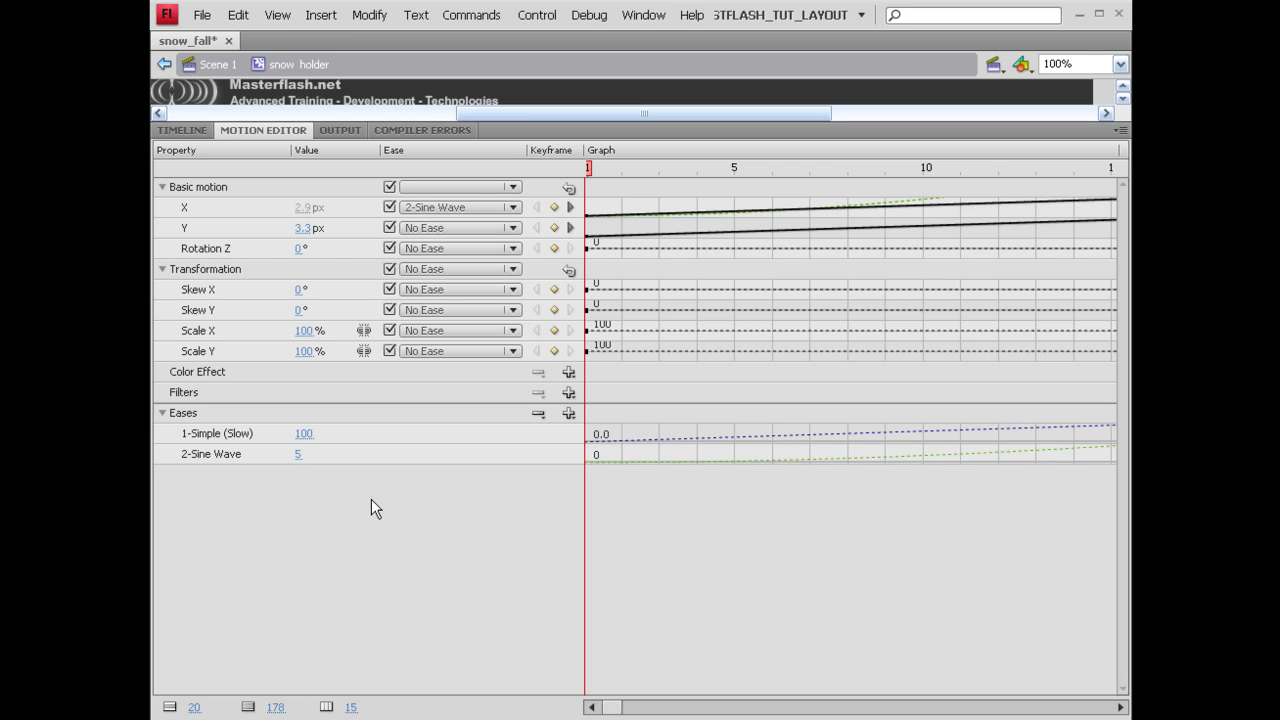
Return to the full stage view and expand the animation panel to full height
double_click(590, 133)
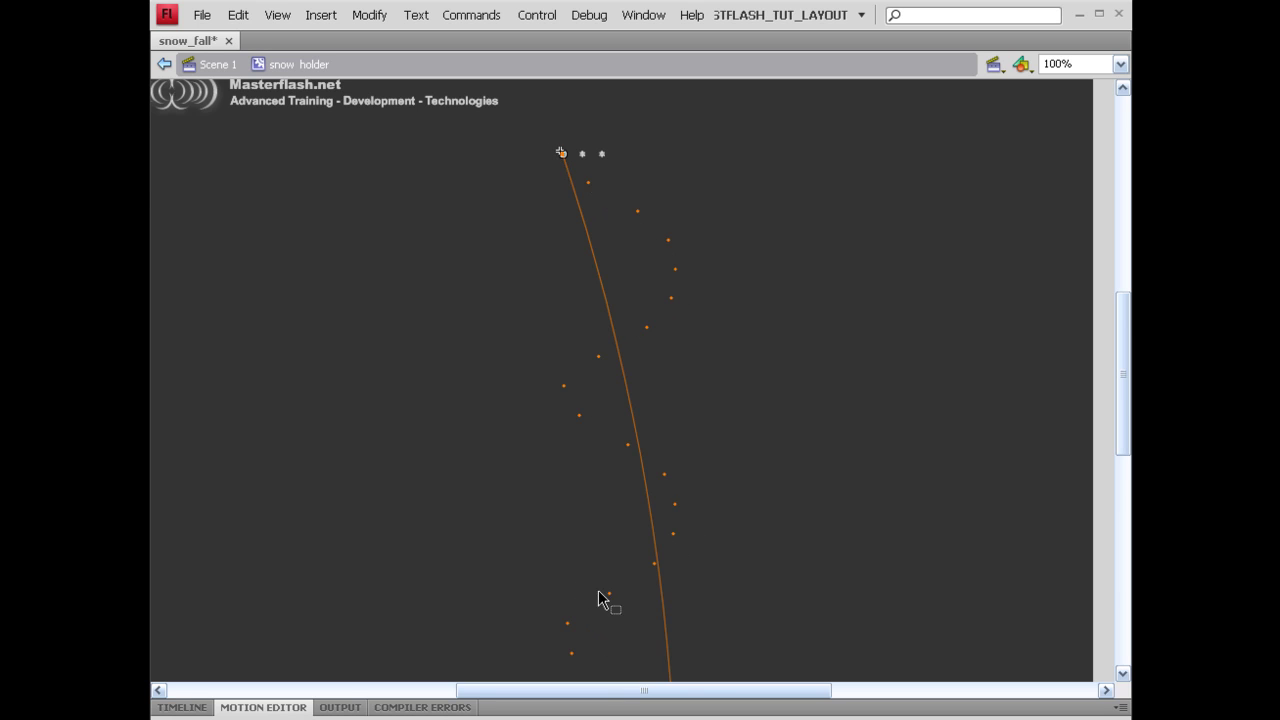
scroll(602, 612, "down", 3)
scroll(615, 566, "up", 4)
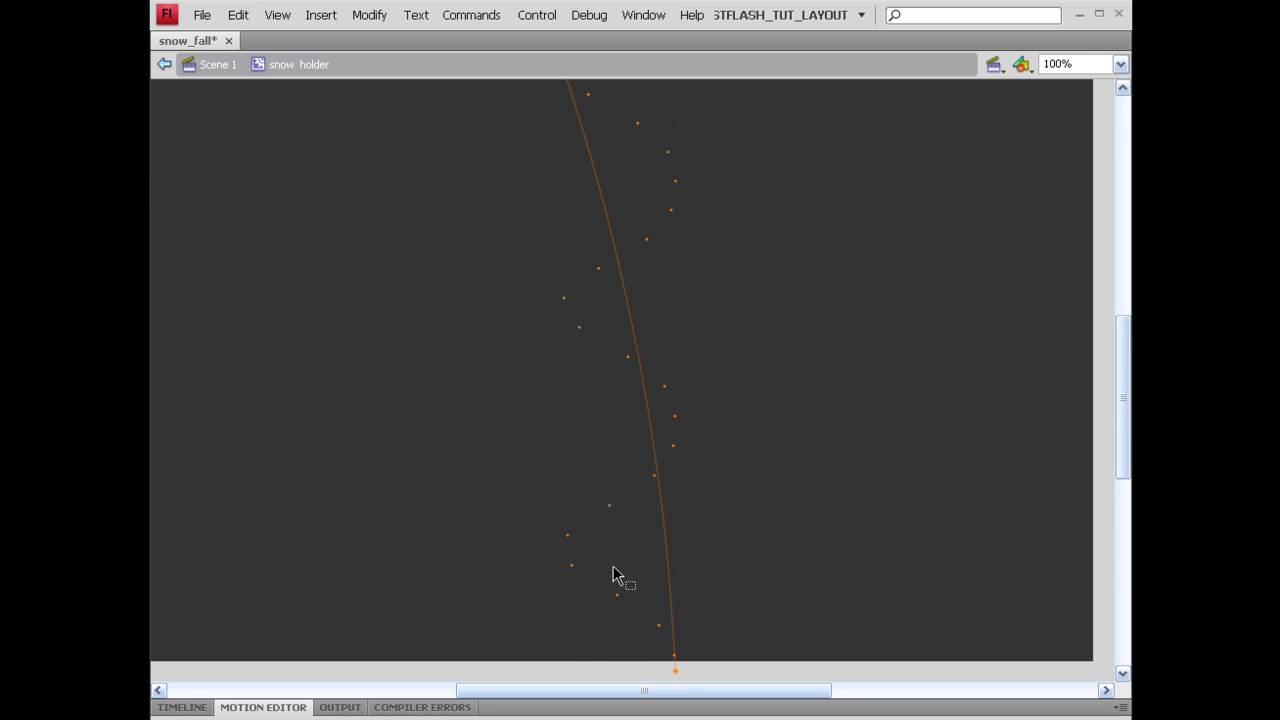
scroll(615, 564, "down", 1)
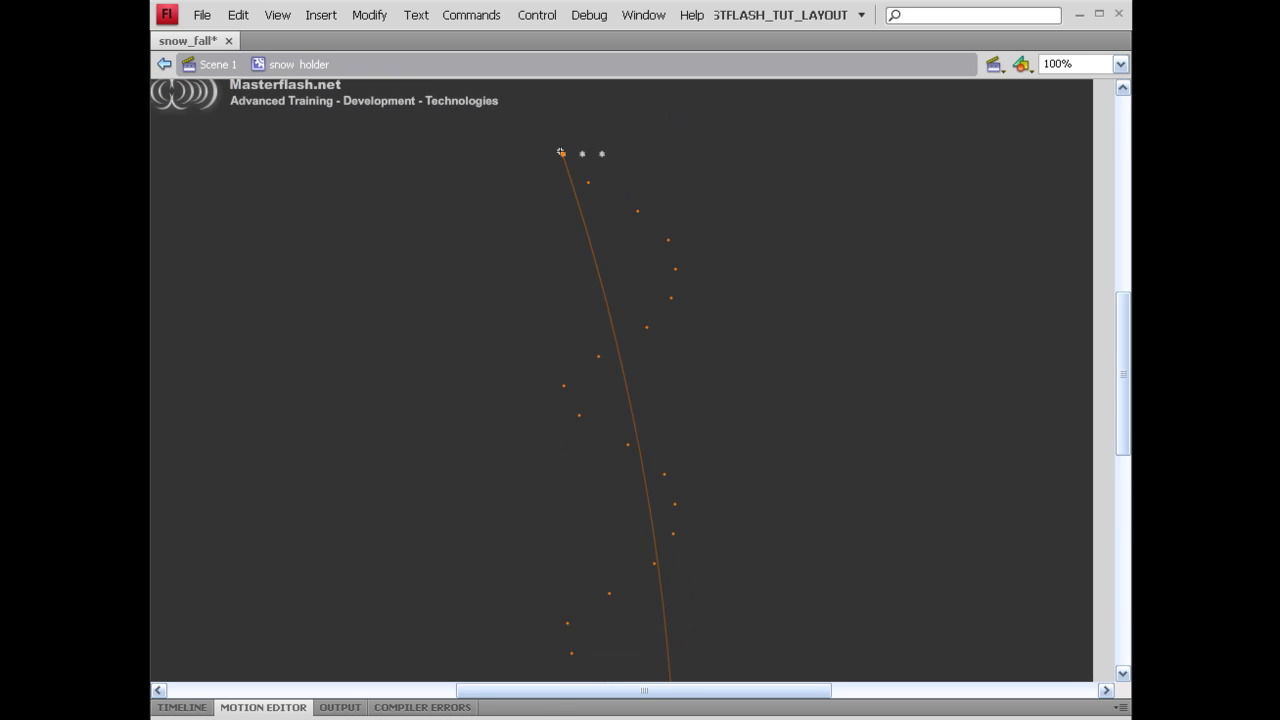
double_click(545, 712)
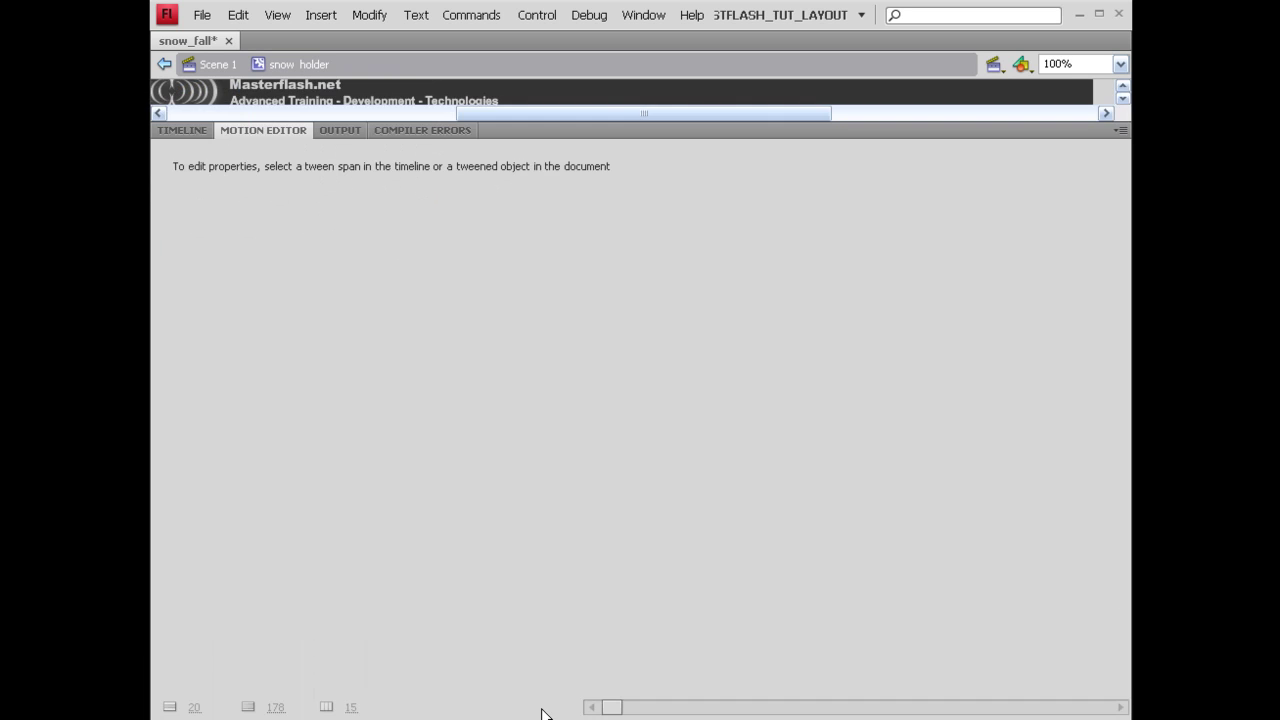
Give the snow2 medium-rate tween a Sine Wave ease of 5 on its X motion
left_click(193, 136)
left_click(535, 192)
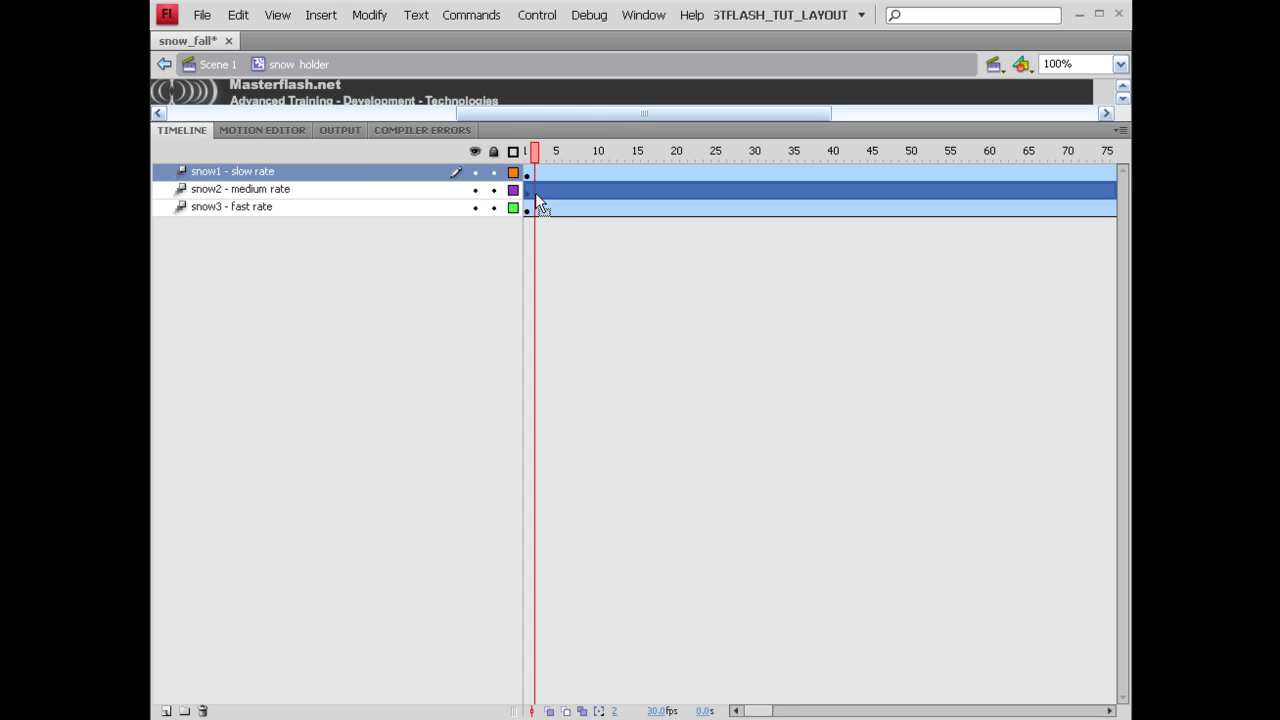
left_click(258, 130)
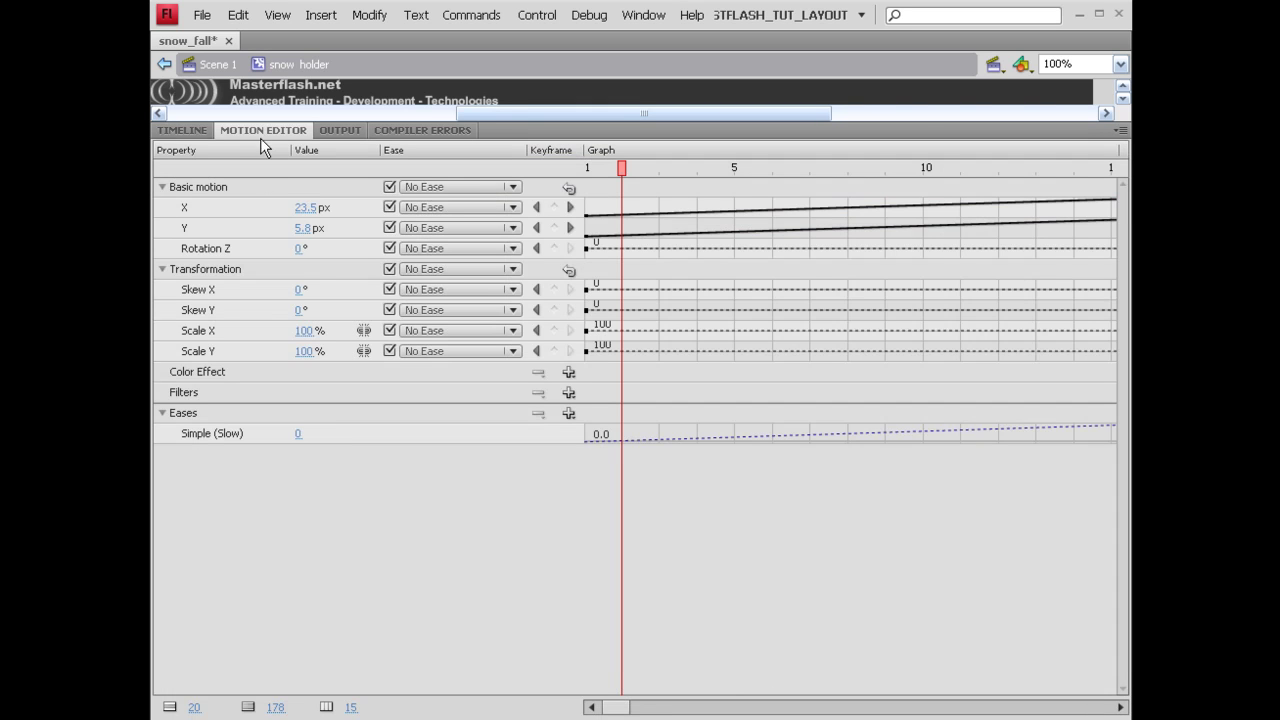
left_click(297, 432)
left_click(568, 413)
left_click(621, 615)
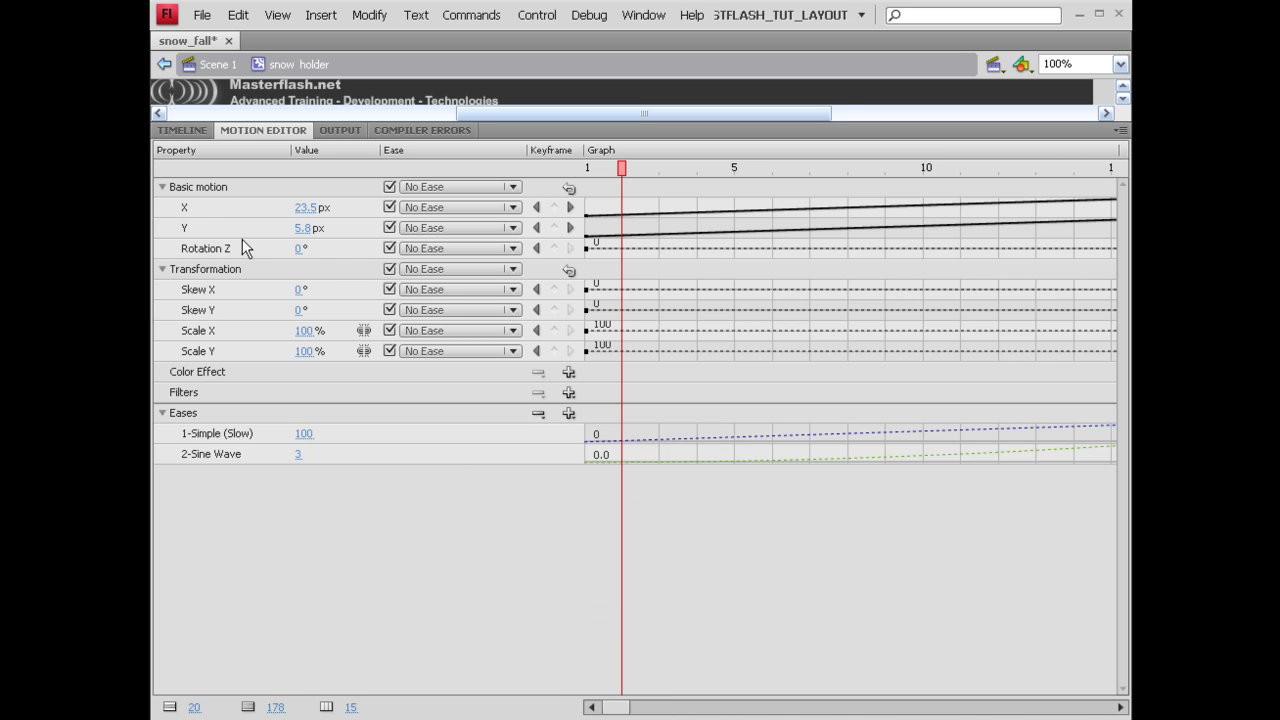
left_click(513, 207)
left_click(484, 267)
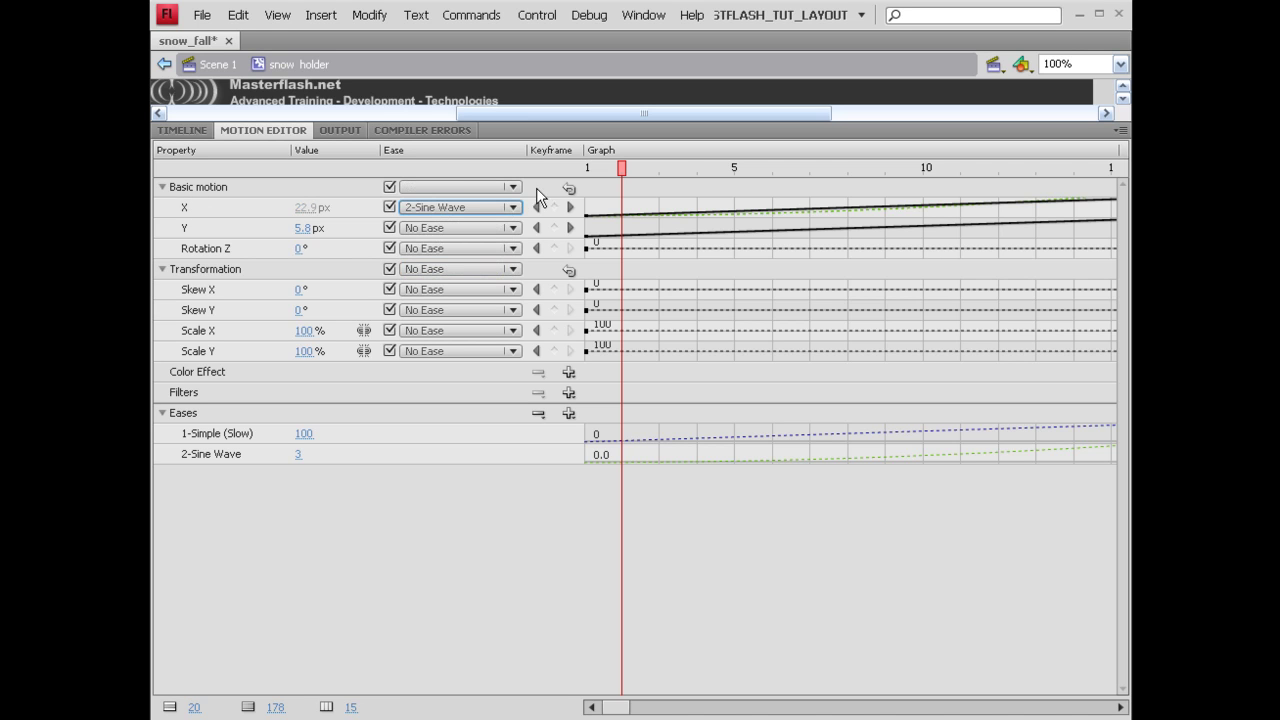
left_click(298, 455)
type("5")
key("Return")
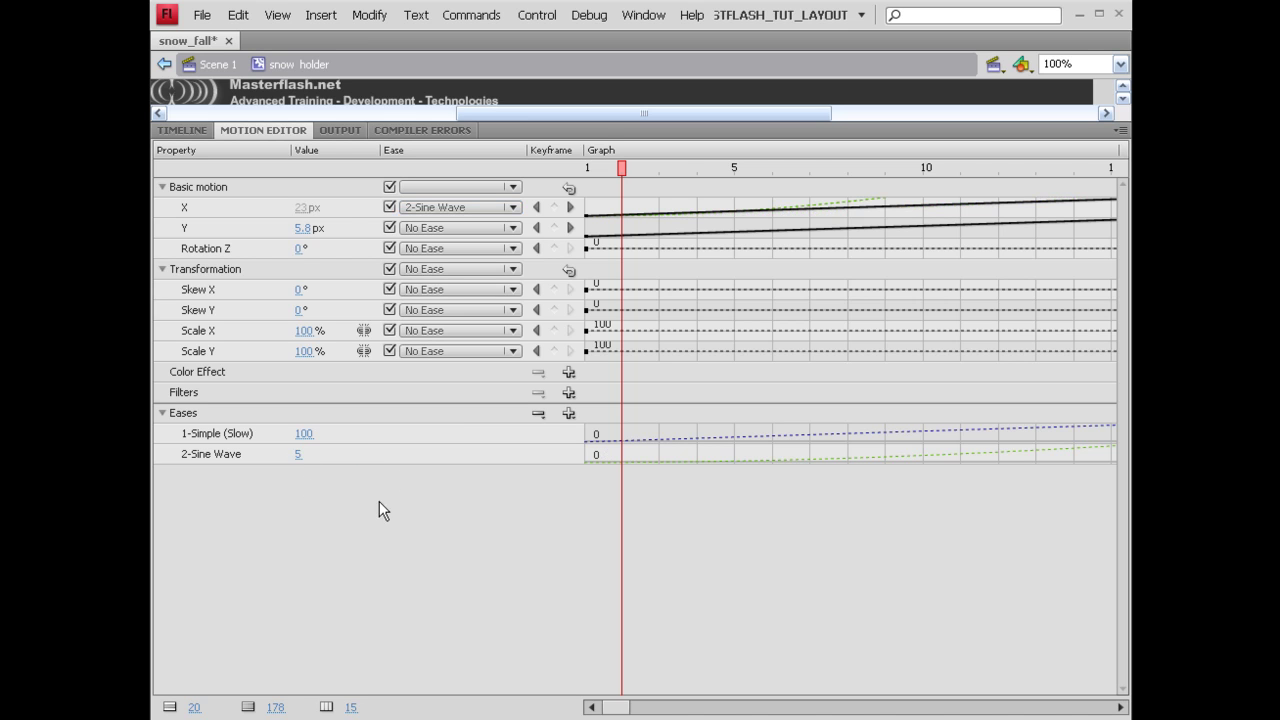
Check the motion path on stage and review snow1's tween properties
double_click(607, 130)
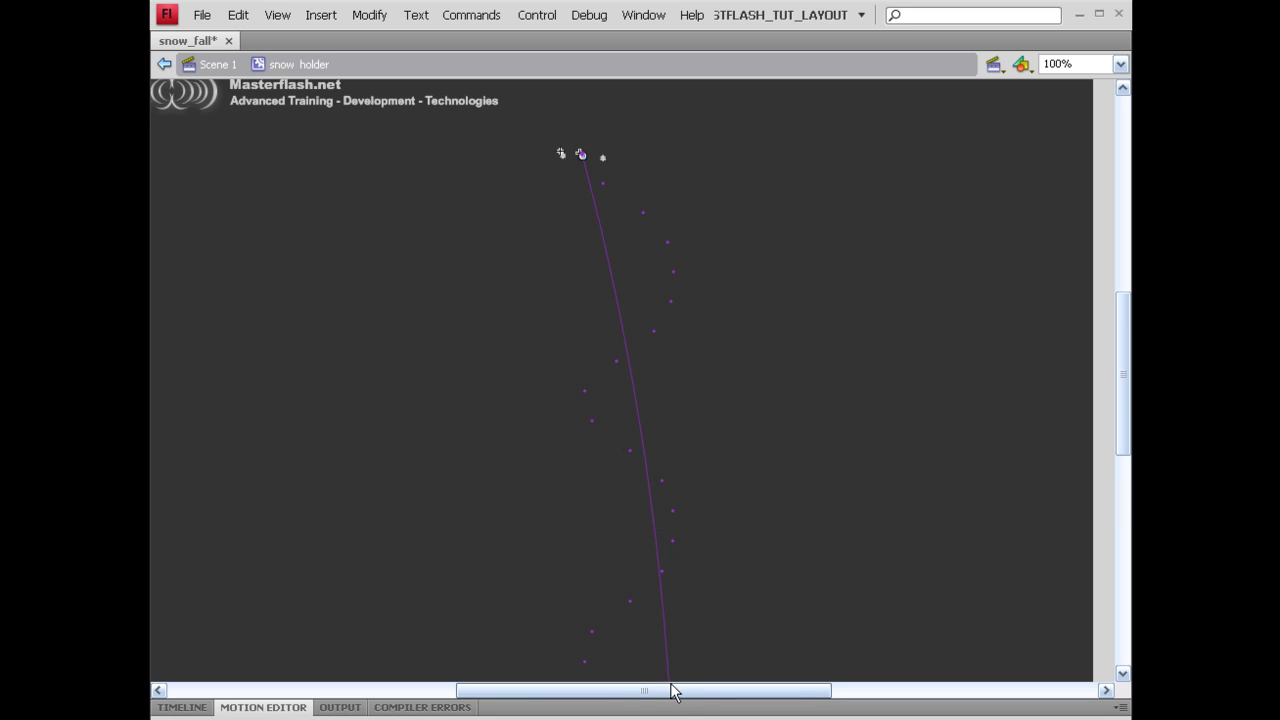
double_click(556, 710)
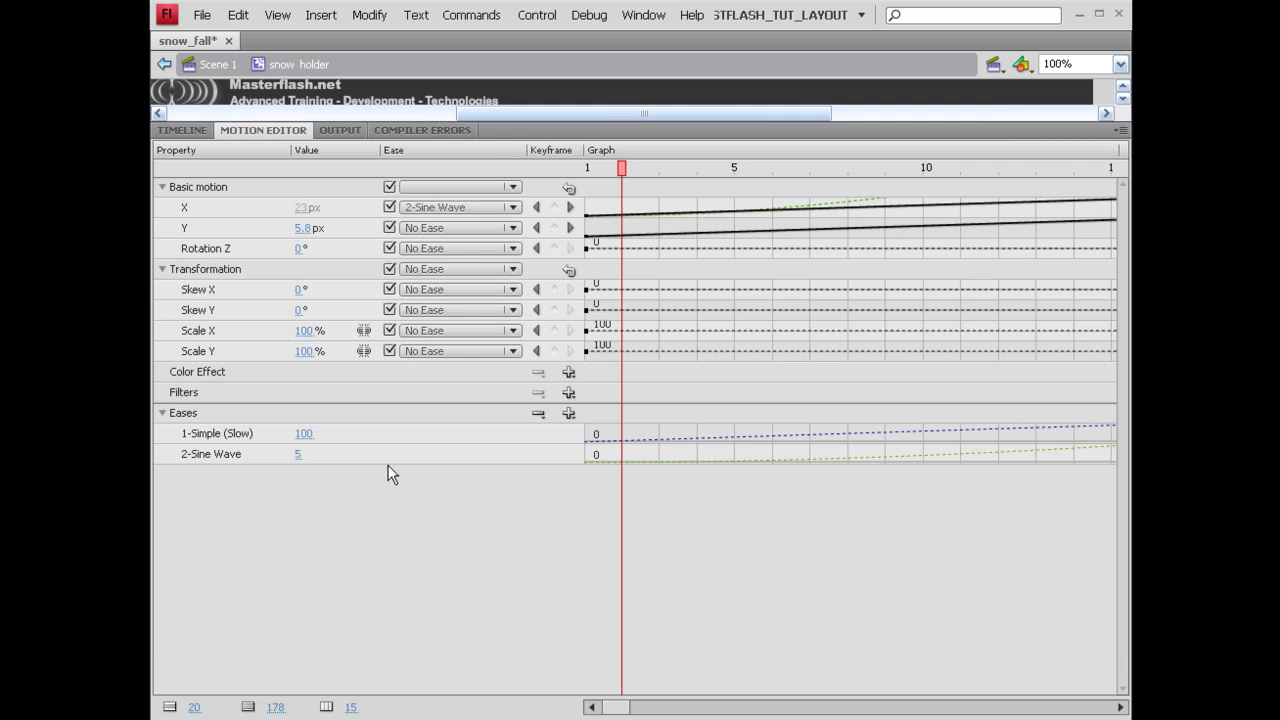
left_click(191, 137)
left_click(533, 172)
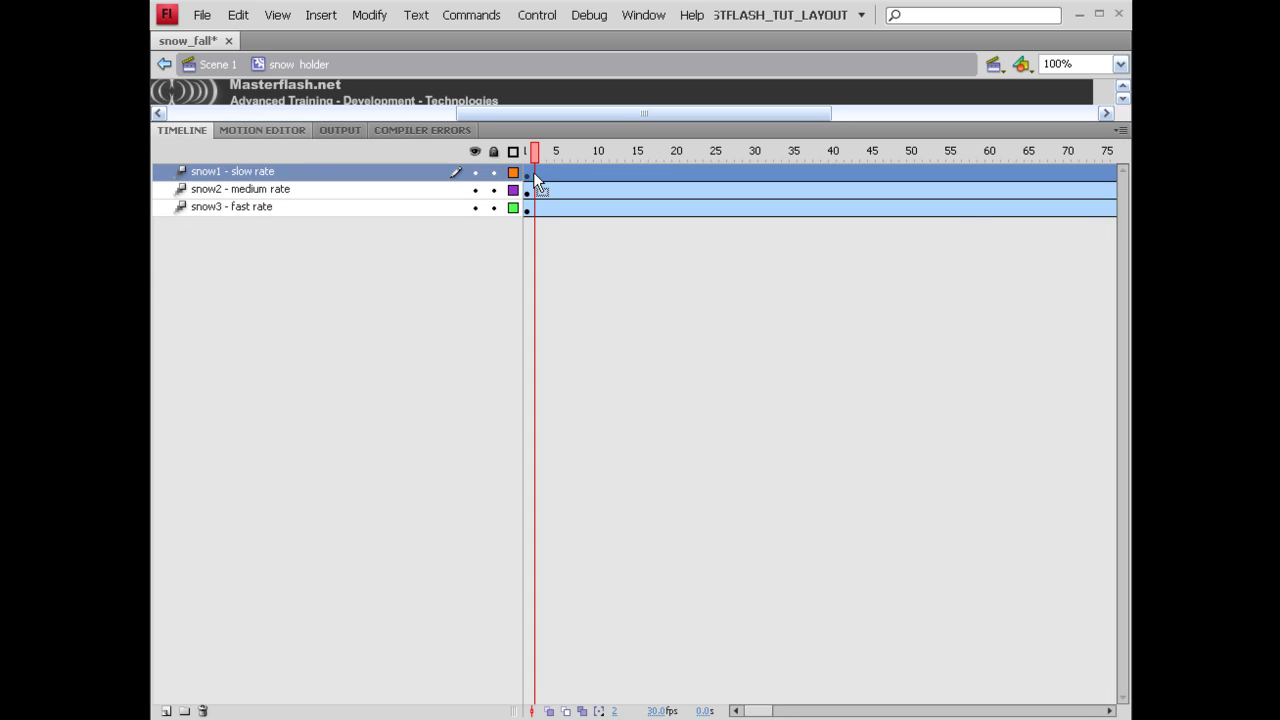
left_click(271, 134)
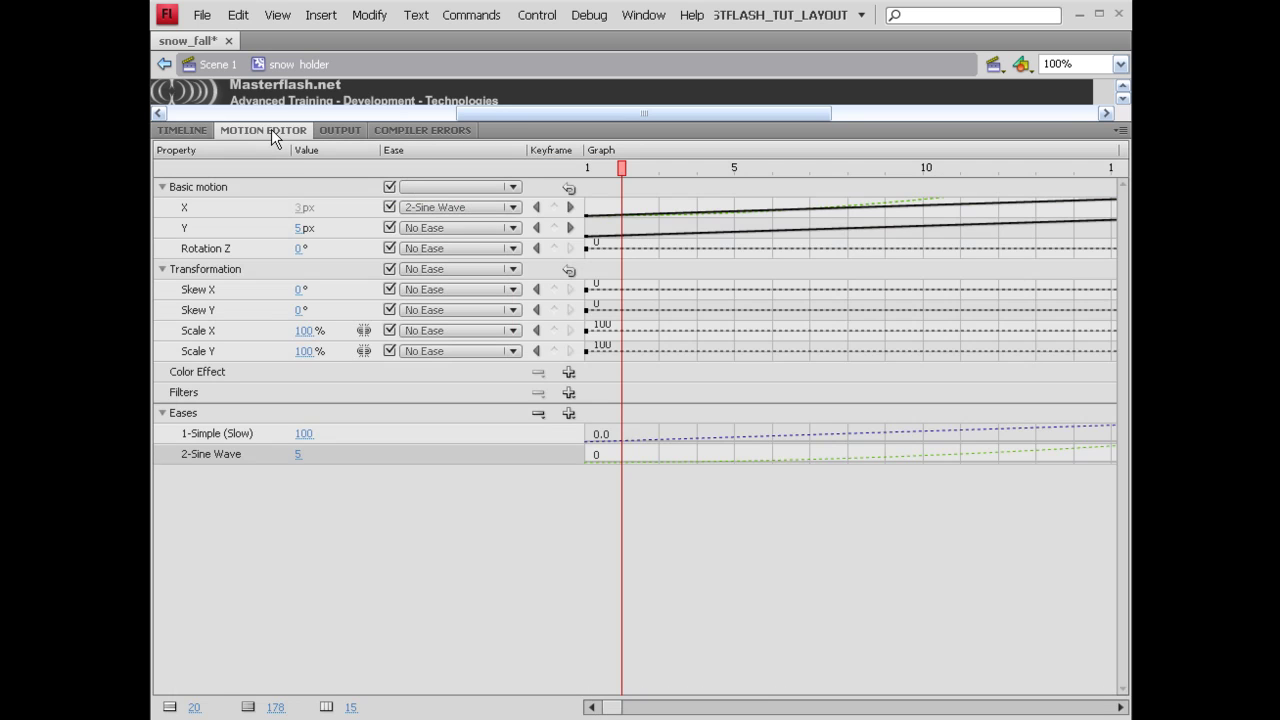
left_click(182, 133)
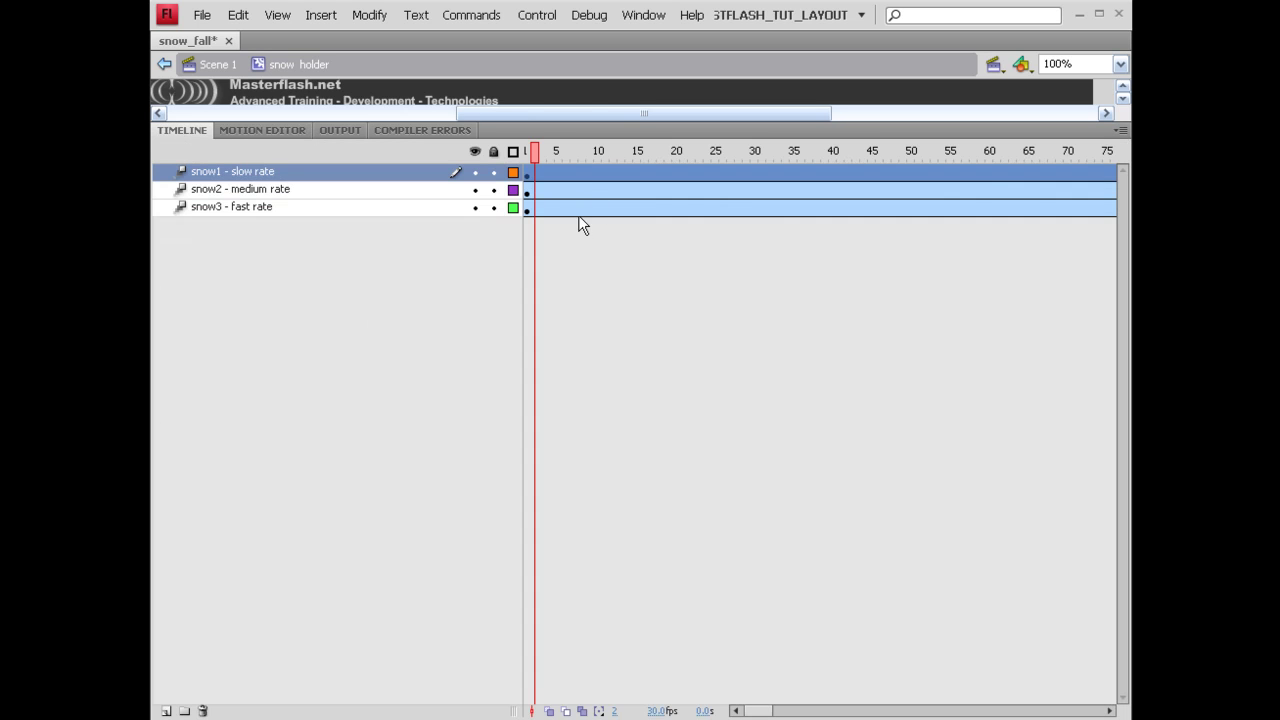
Give the snow3 fast-rate tween Simple (Slow) 100 and a Sine Wave ease on X
left_click(578, 215)
left_click(248, 133)
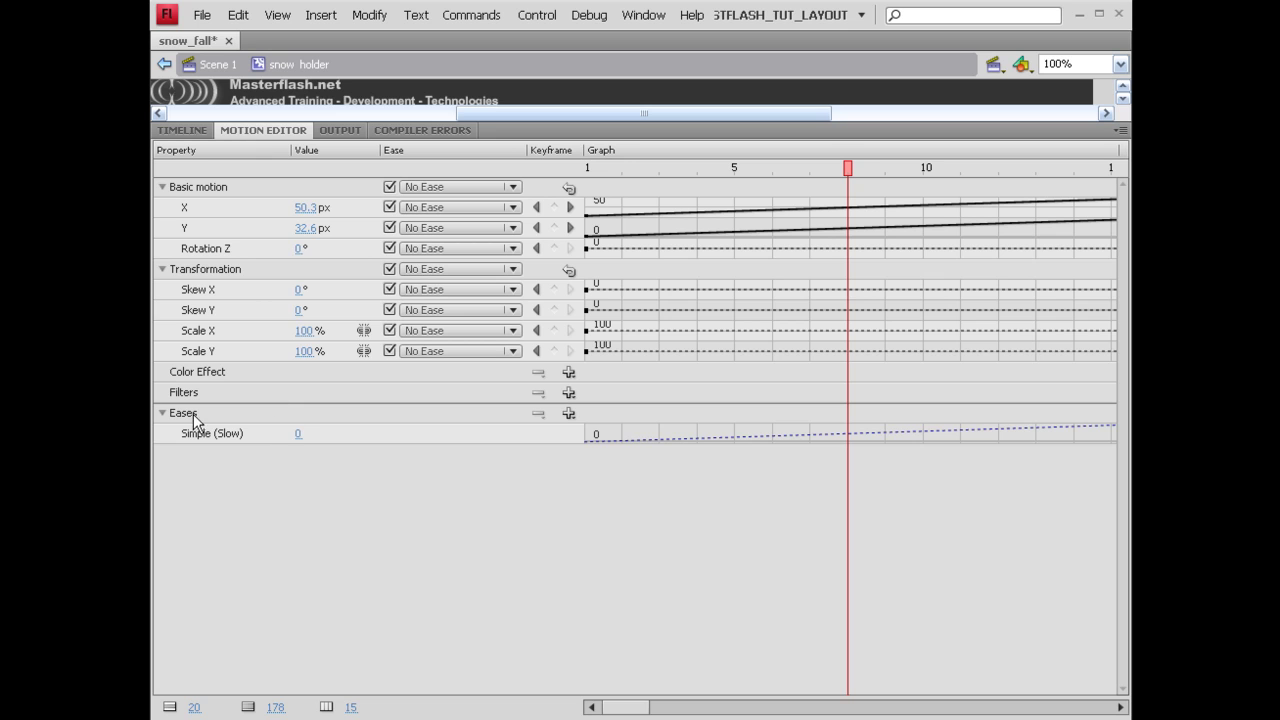
left_click_drag(304, 443, 519, 435)
left_click(568, 414)
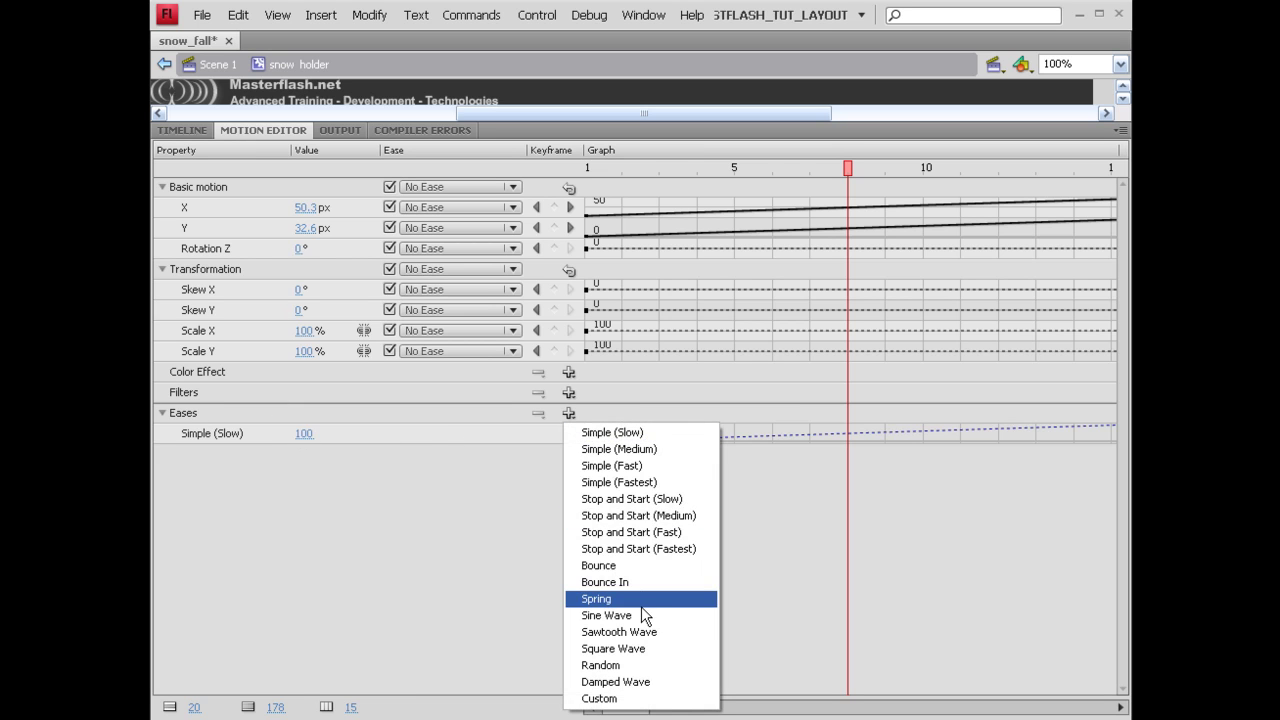
left_click(639, 615)
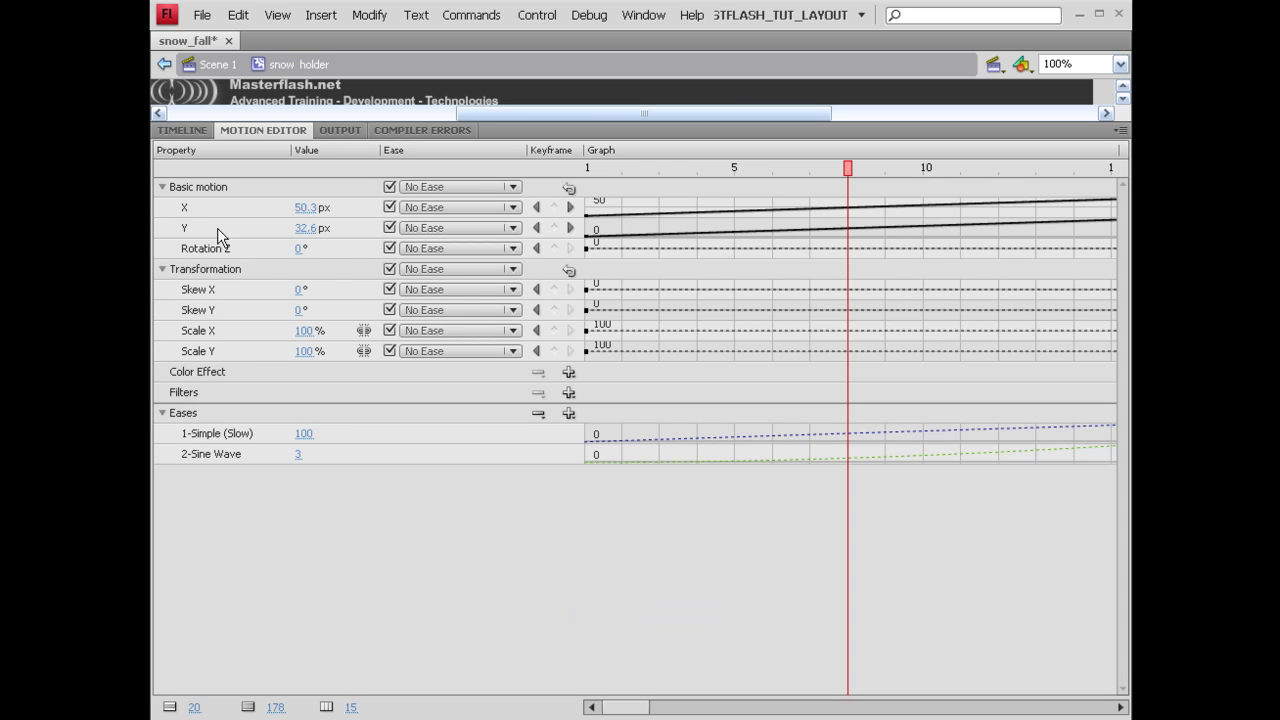
left_click(511, 189)
left_click(510, 193)
left_click(510, 199)
left_click(507, 244)
left_click(507, 207)
left_click(472, 265)
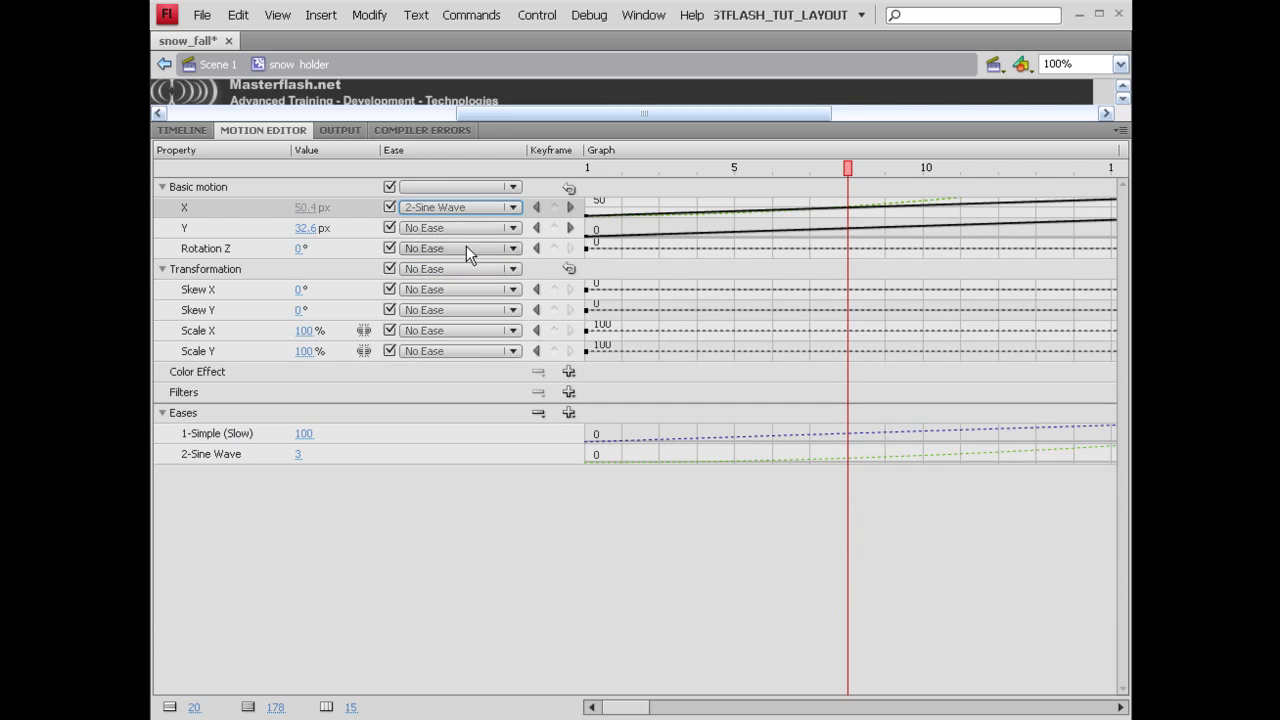
double_click(576, 136)
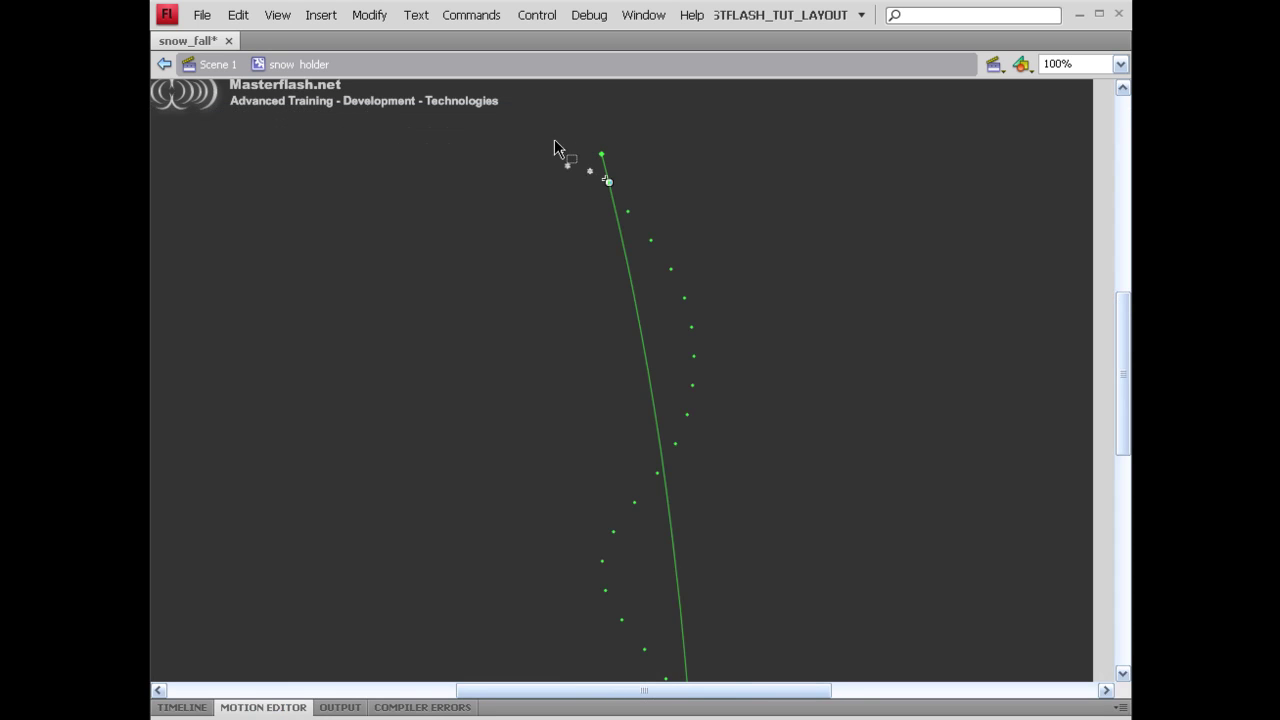
Resize the panels to show the stage and layer timeline, rewind to frame 1, and pick the snow1 layer
left_click(442, 637)
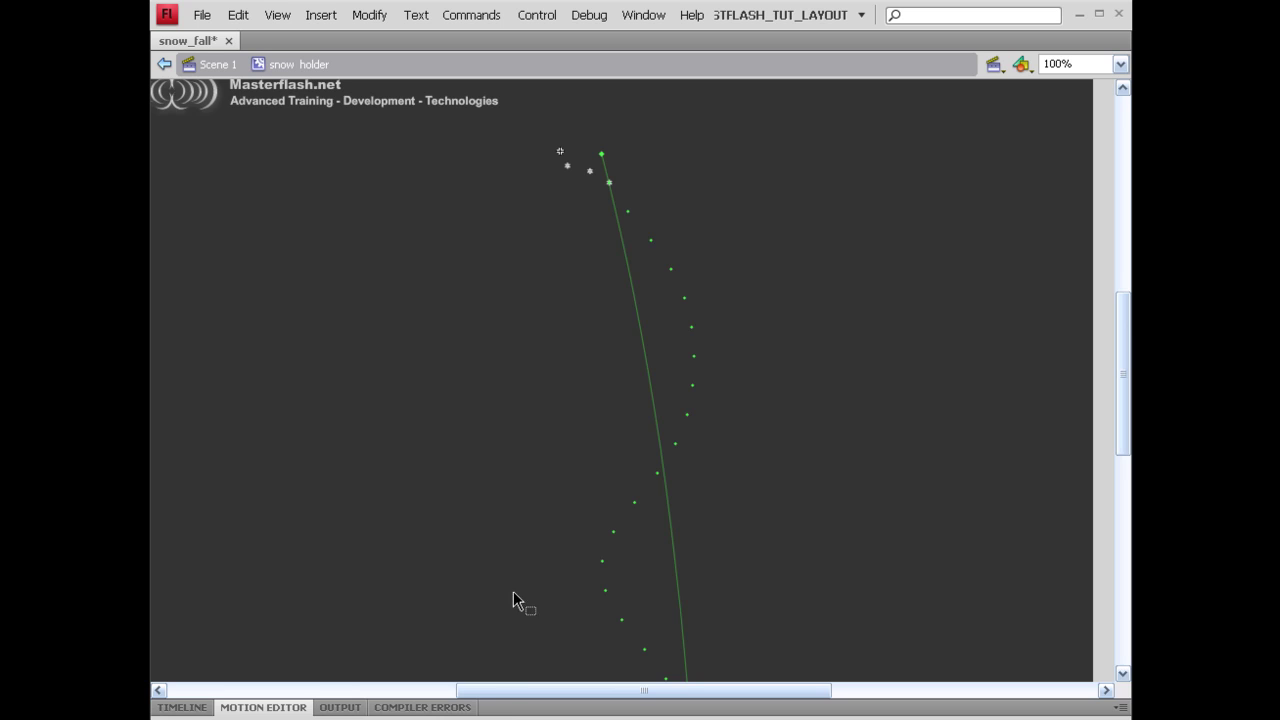
double_click(514, 707)
left_click_drag(507, 121, 205, 541)
left_click(203, 544)
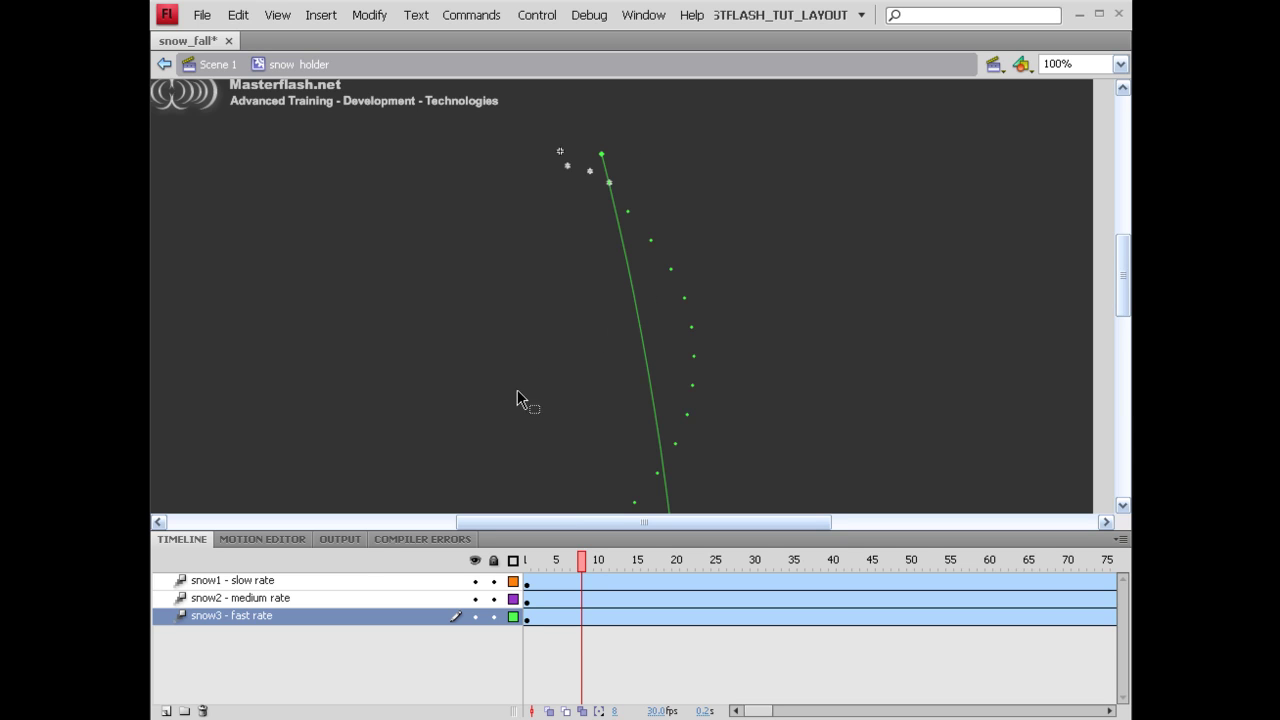
left_click_drag(583, 566, 512, 572)
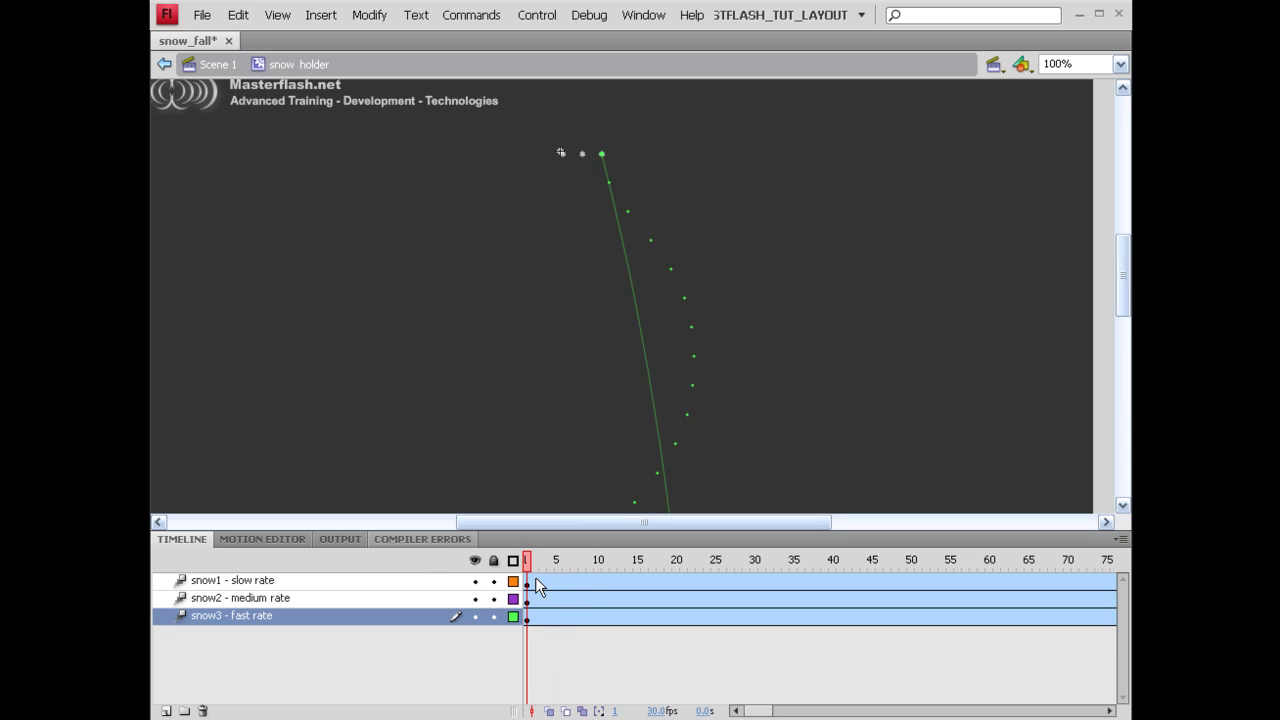
left_click(538, 587)
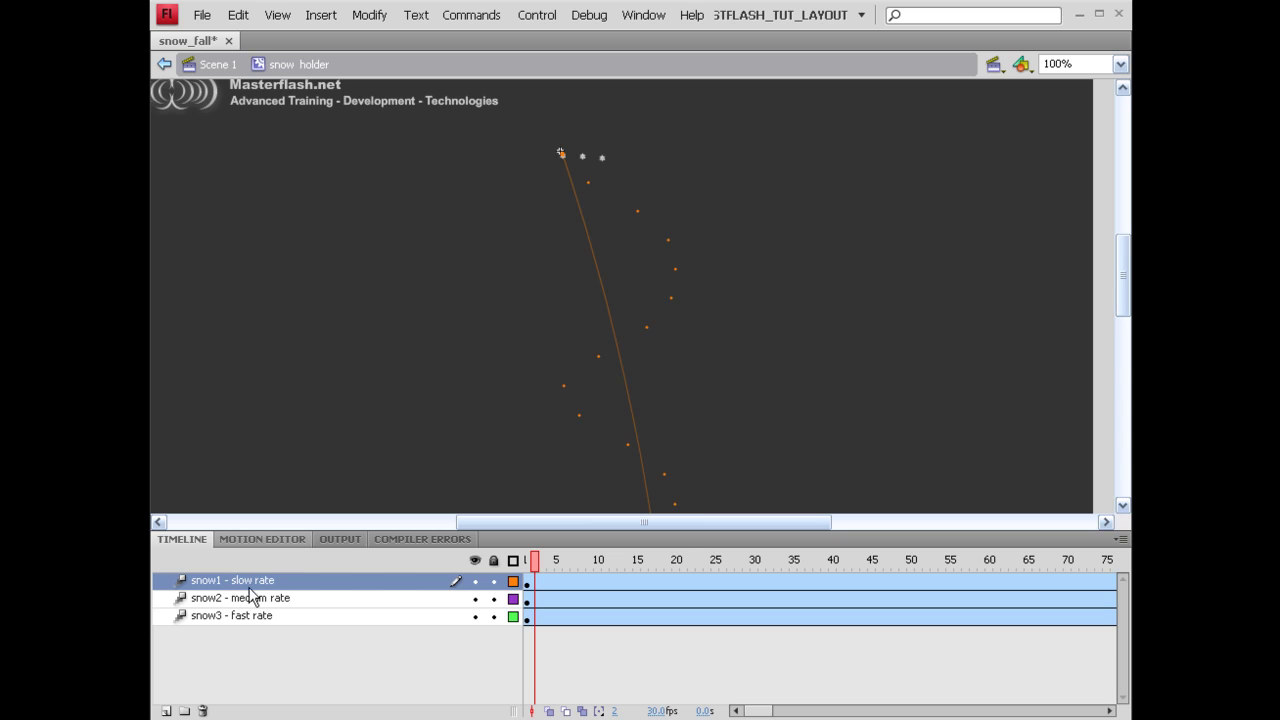
Name the slow-rate snowflake's motion tween instance snow1 in the Properties panel
left_click(626, 369)
key("ctrl+F3")
left_click_drag(1111, 99, 878, 135)
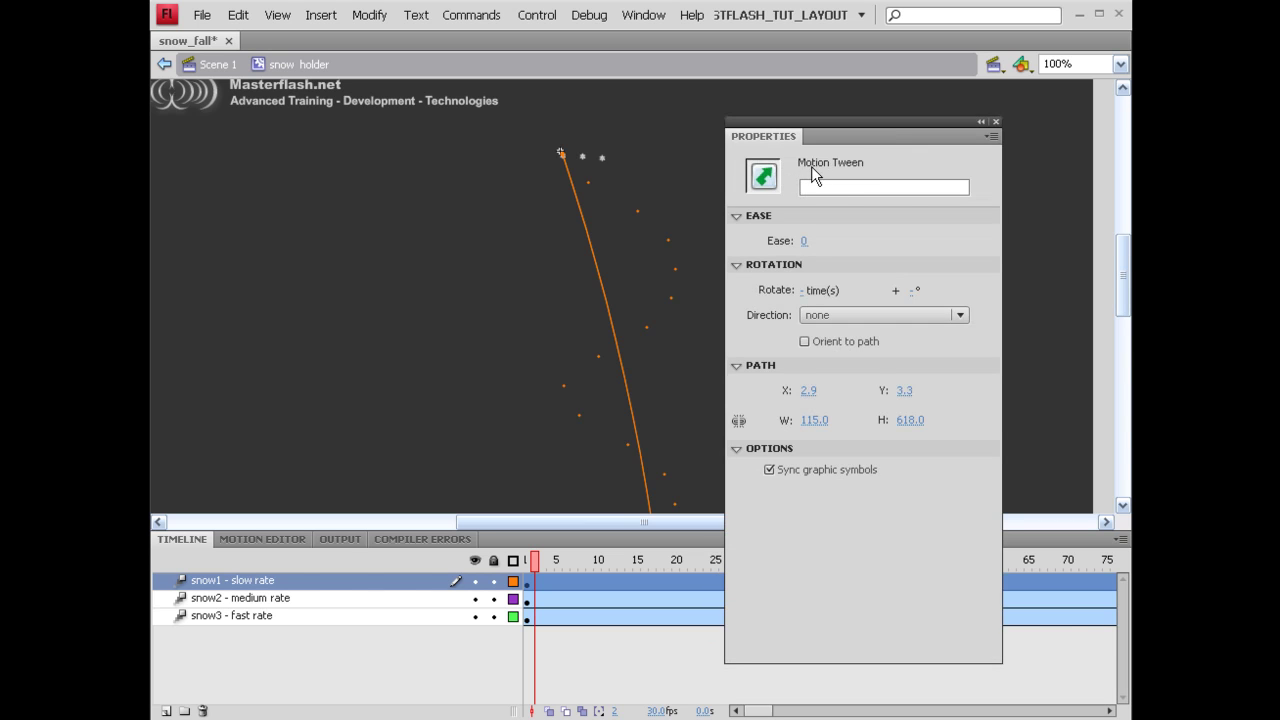
left_click(819, 194)
type("snow1")
key("Return")
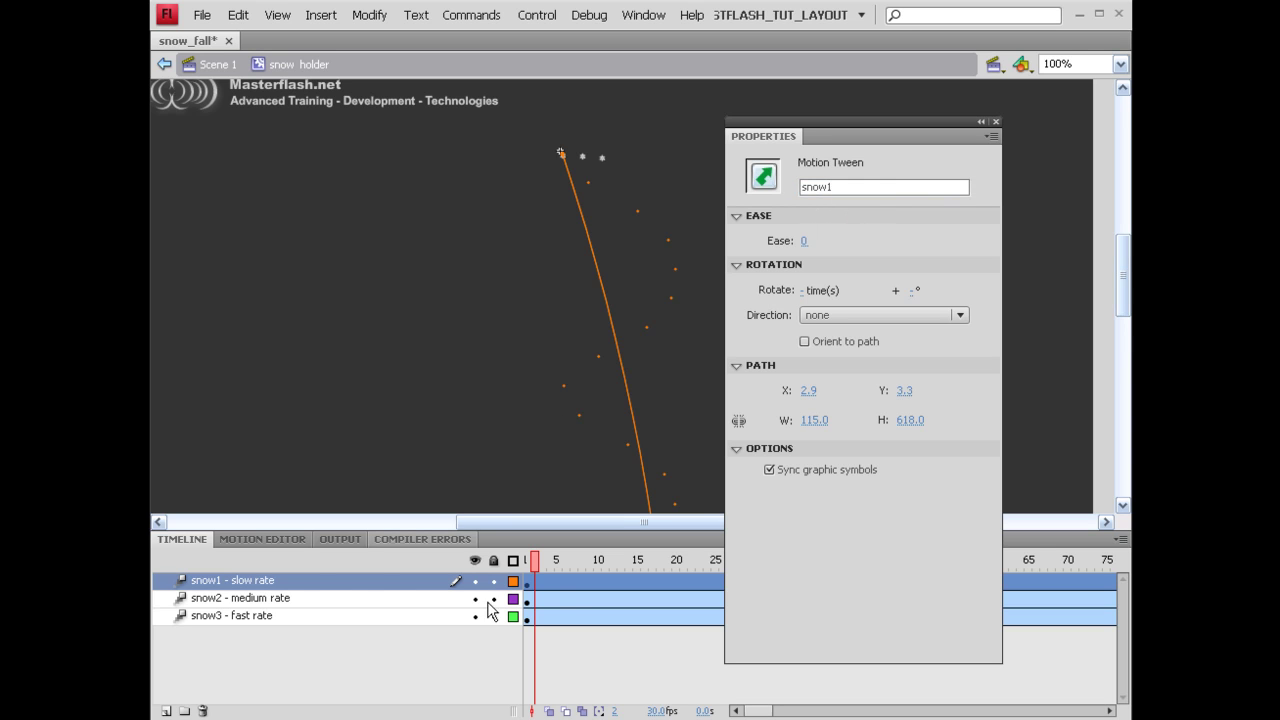
Name the medium-rate snowflake's motion tween instance snow2
left_click(553, 598)
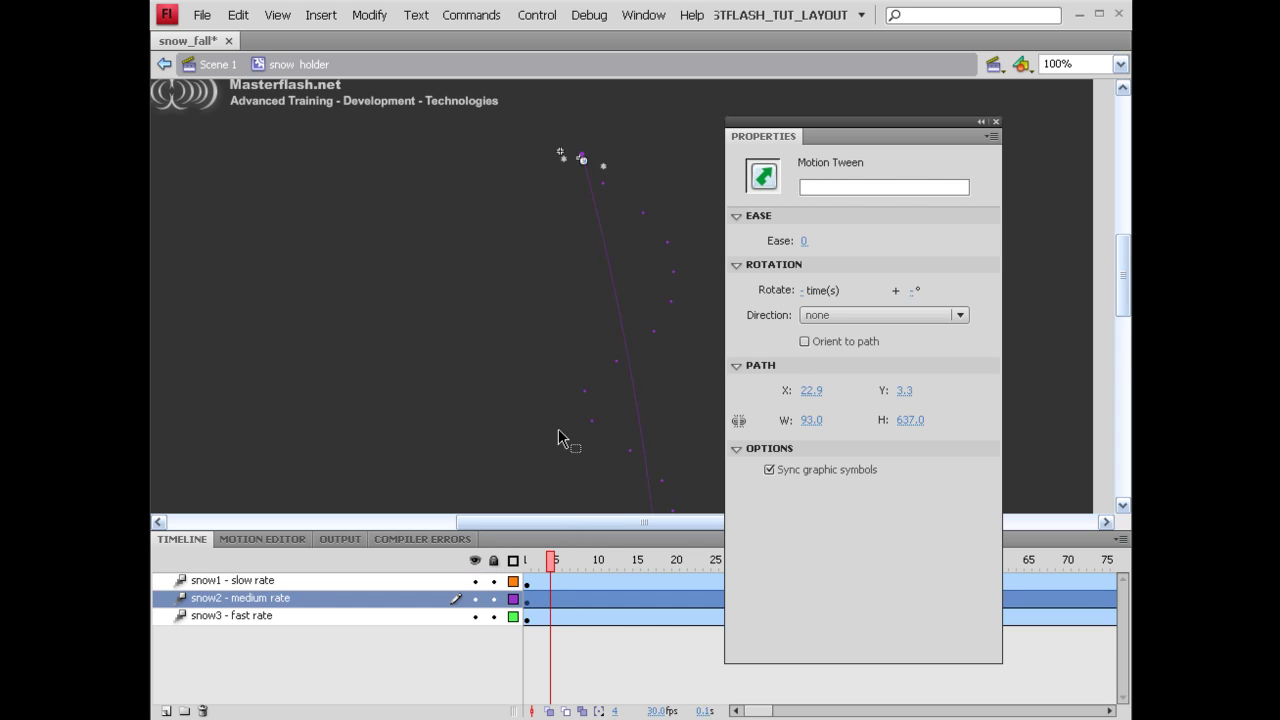
left_click(617, 313)
left_click(840, 187)
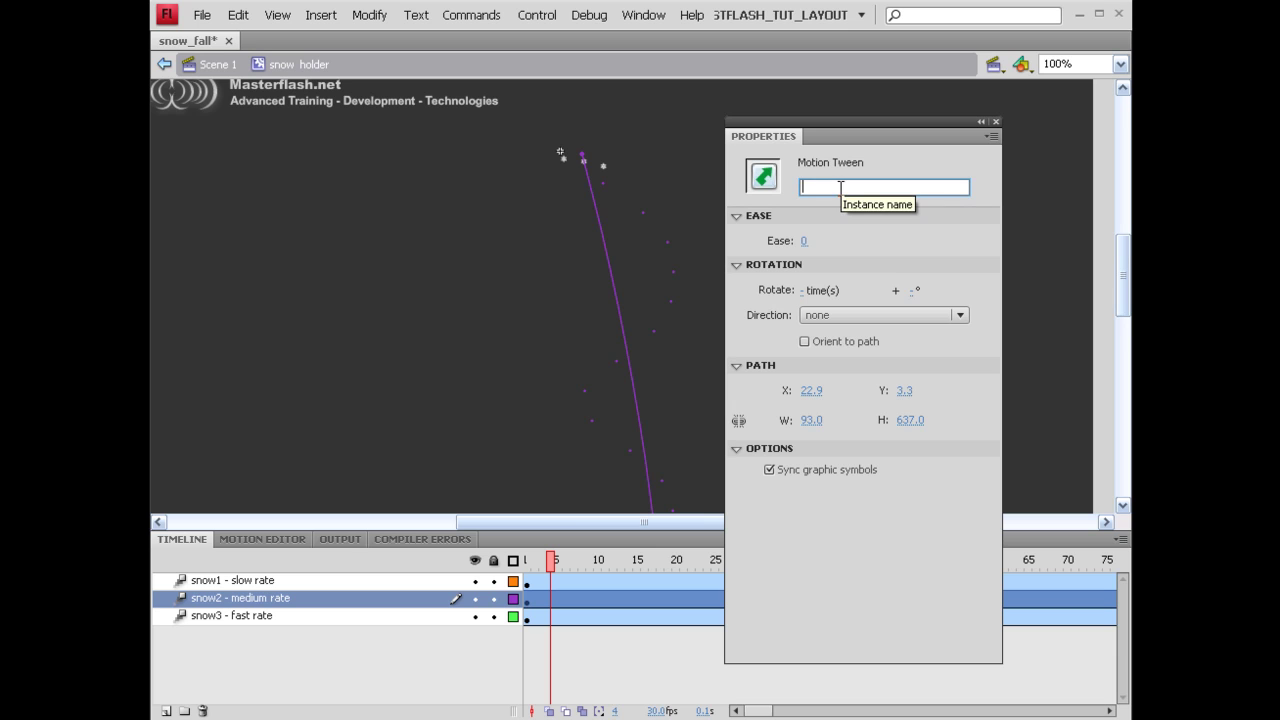
type("snow2")
key("Return")
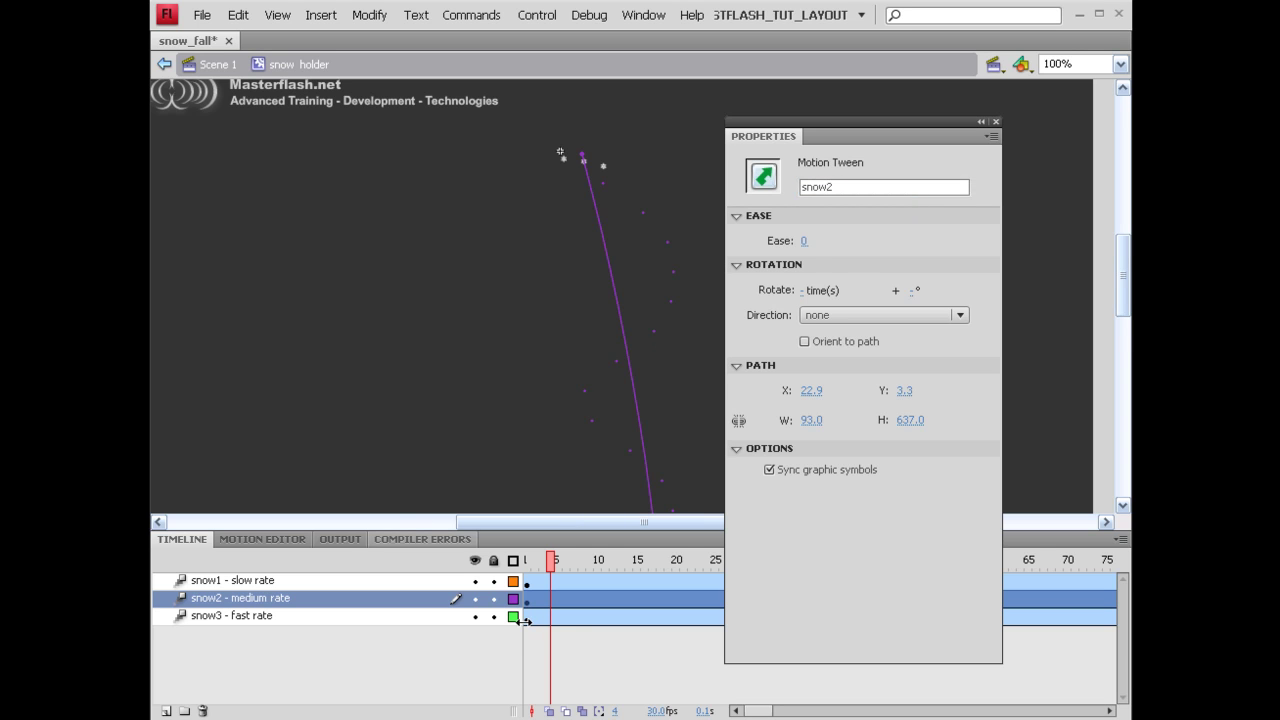
Name the fast-rate snowflake's motion tween instance snow3 and move the Properties panel aside
left_click(560, 614)
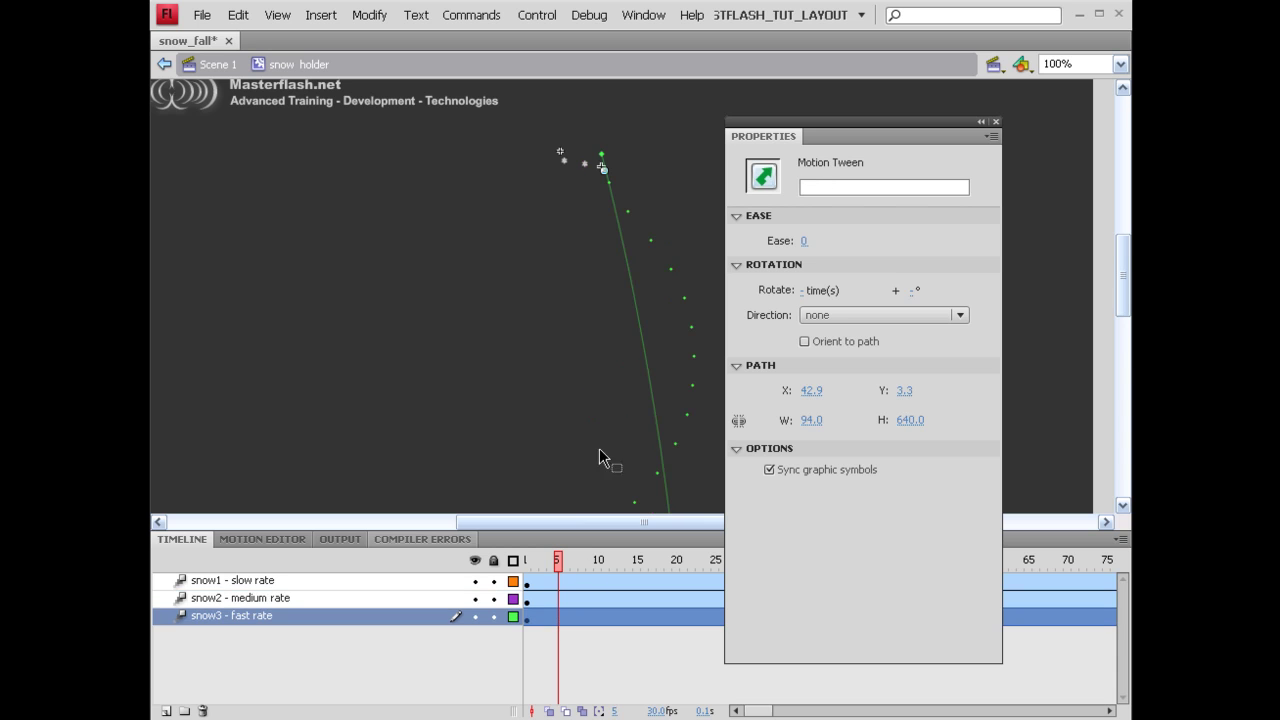
left_click(640, 332)
left_click(818, 188)
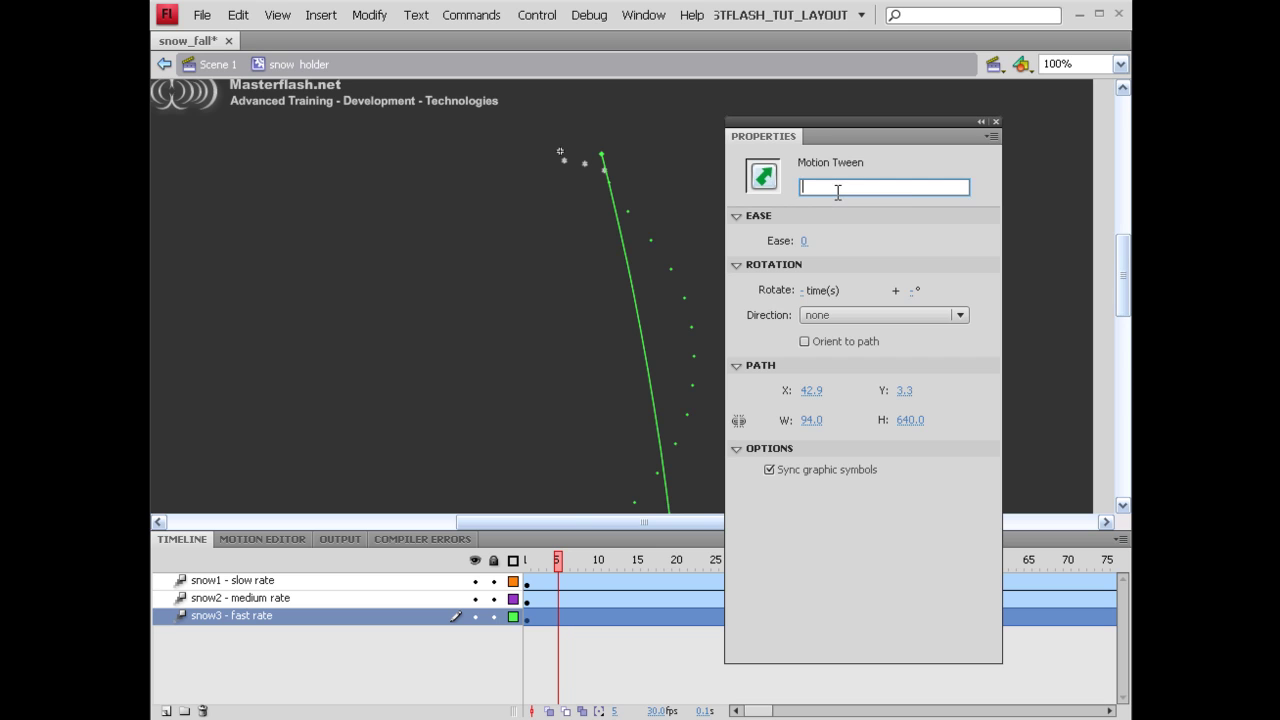
type("snow3")
key("Return")
left_click_drag(891, 136, 1130, 140)
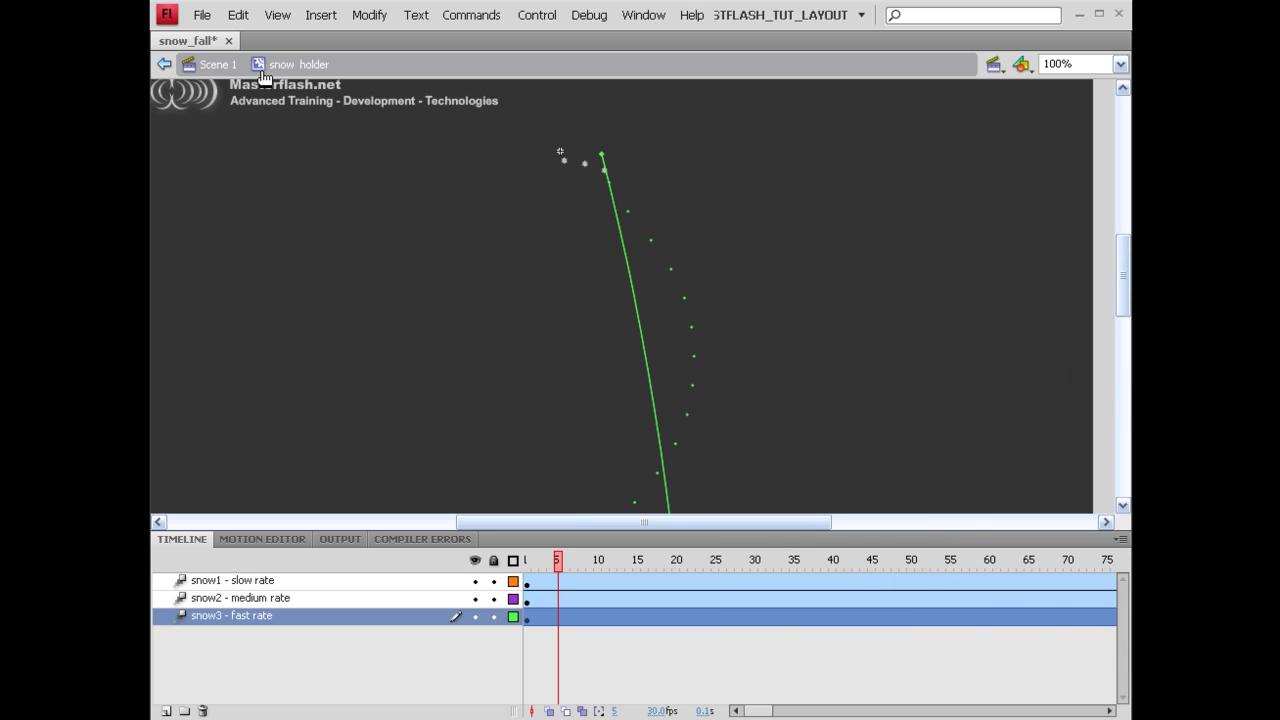
left_click(213, 66)
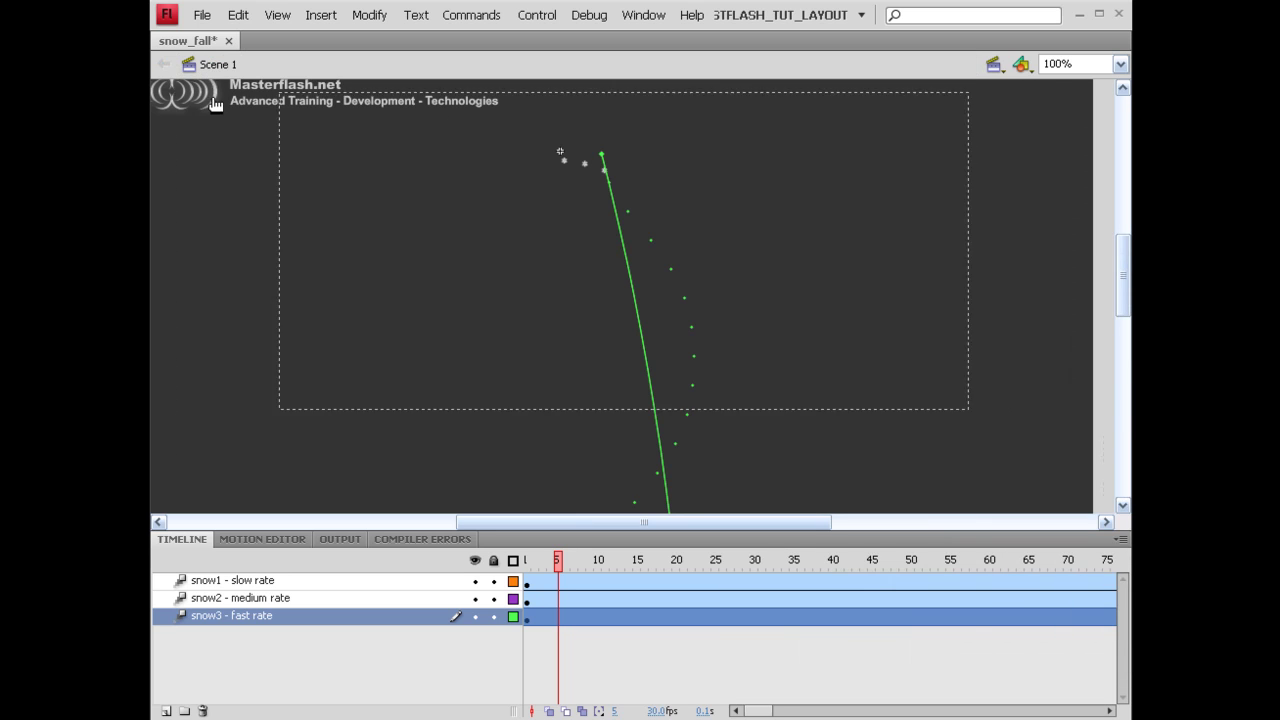
key("ctrl+Return")
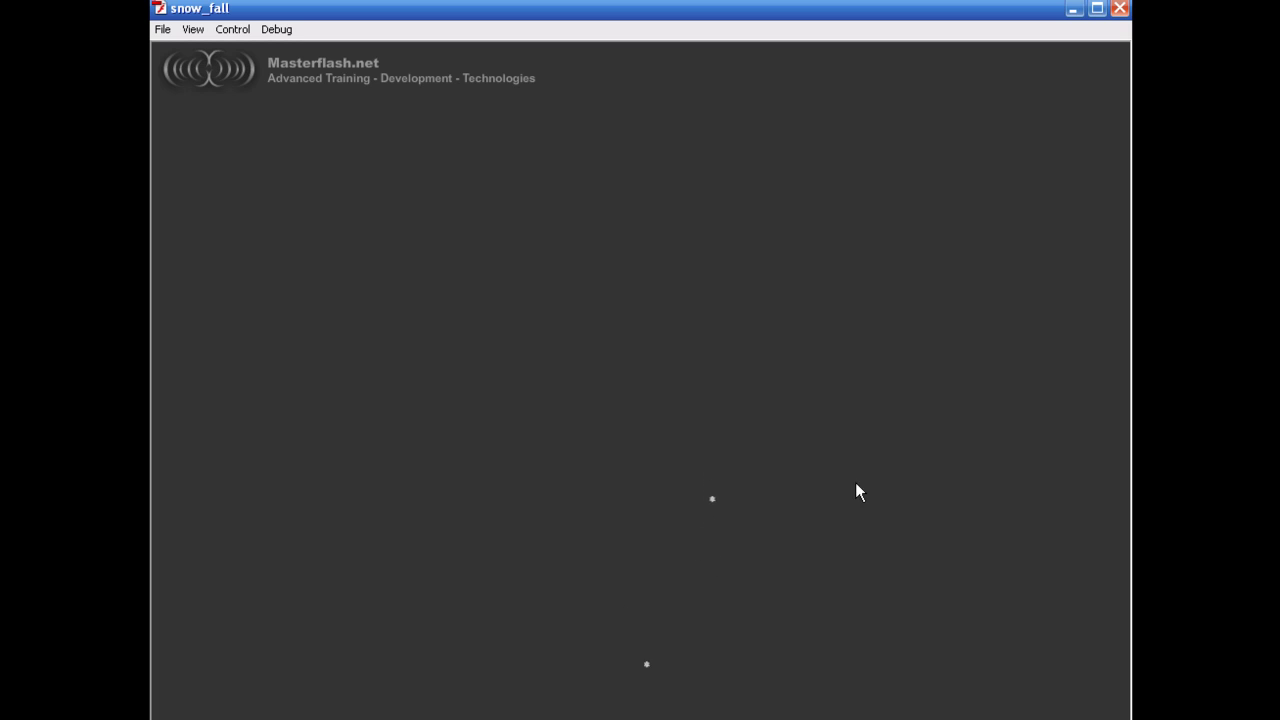
left_click(1120, 9)
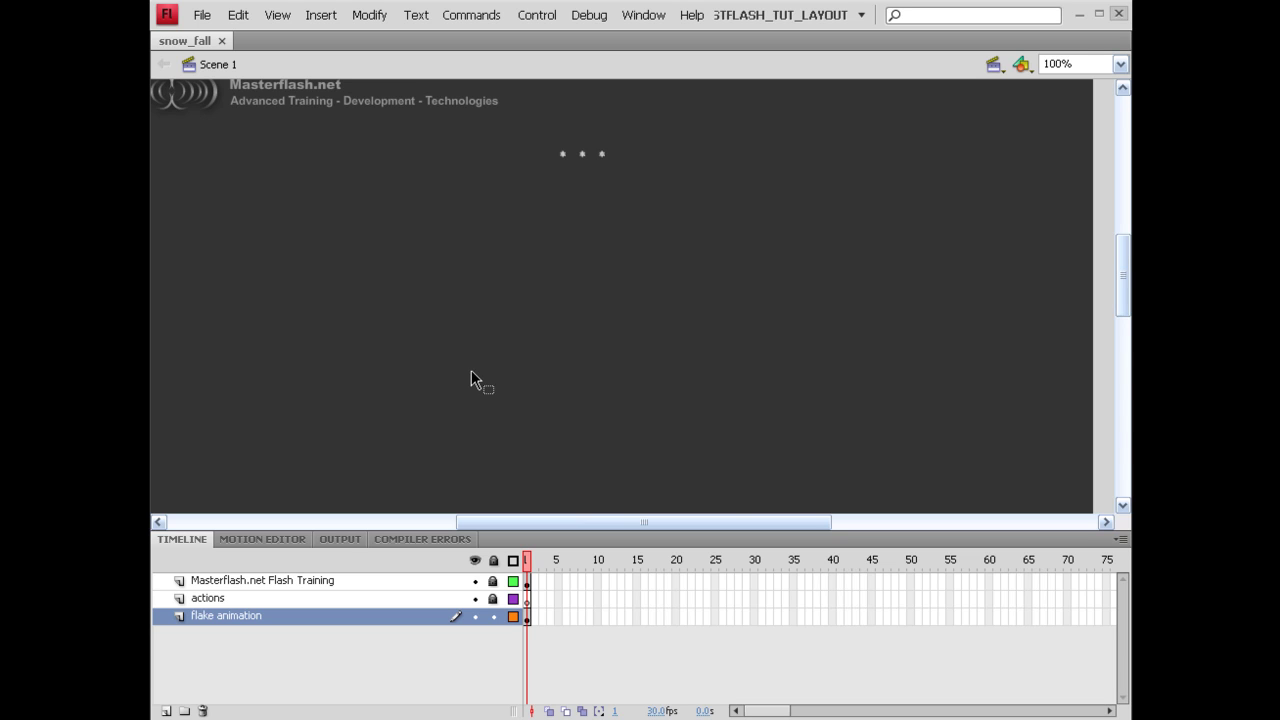
Move the three snowflake dots to the stage's top right and save the file
left_click_drag(498, 148, 692, 209)
left_click(594, 211)
left_click_drag(1055, 93, 1066, 91)
key("ctrl+s")
Open the Actions panel for frame 1 of the actions layer
left_click_drag(809, 206, 821, 217)
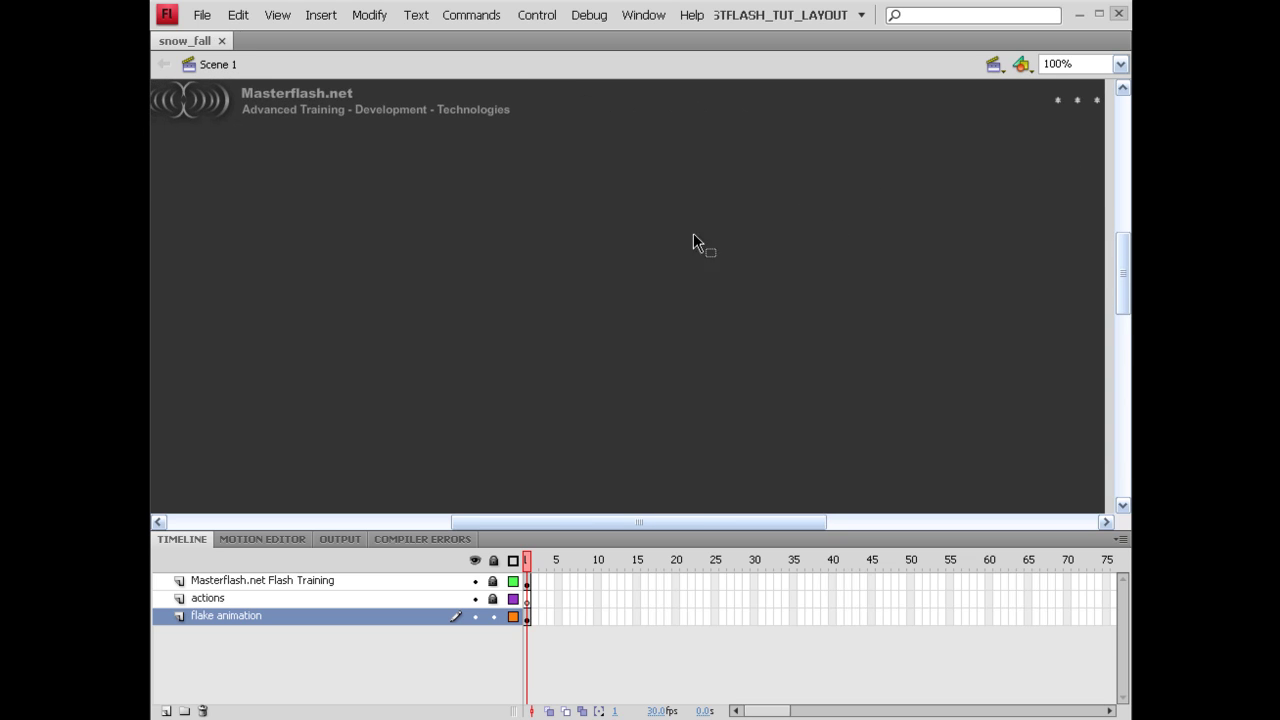
left_click(575, 599)
left_click(589, 221)
left_click(632, 18)
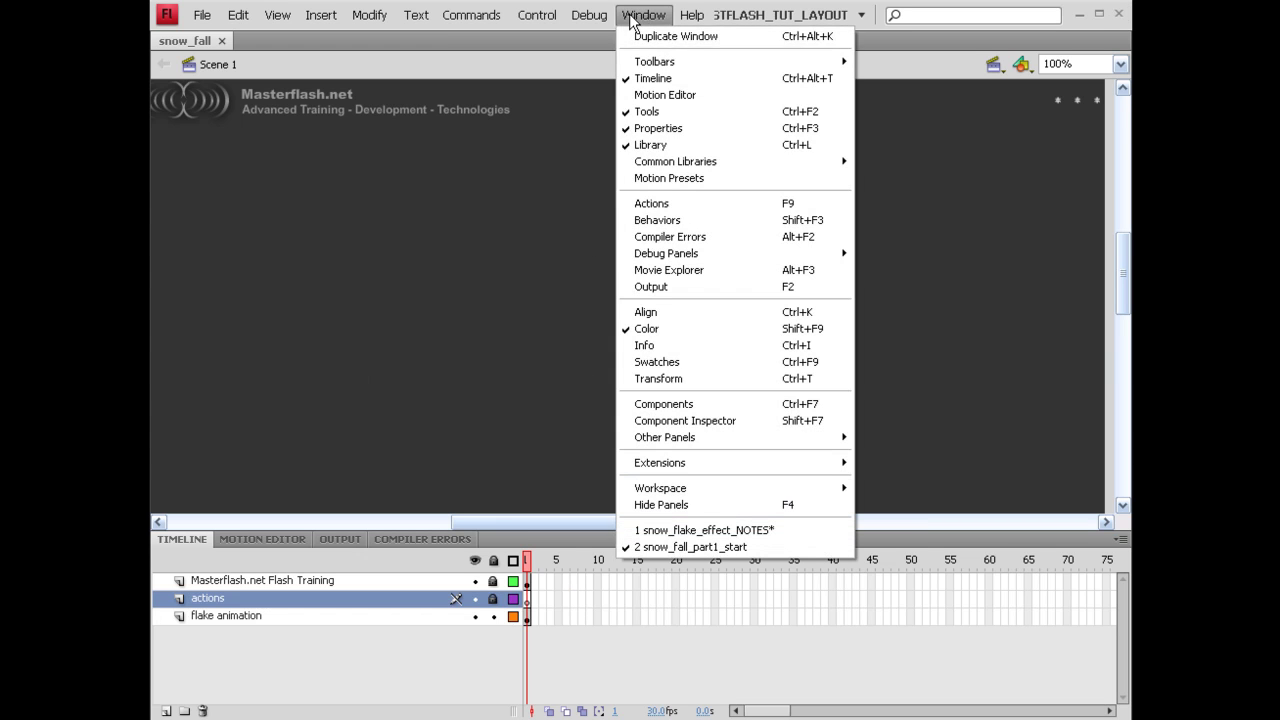
left_click(695, 204)
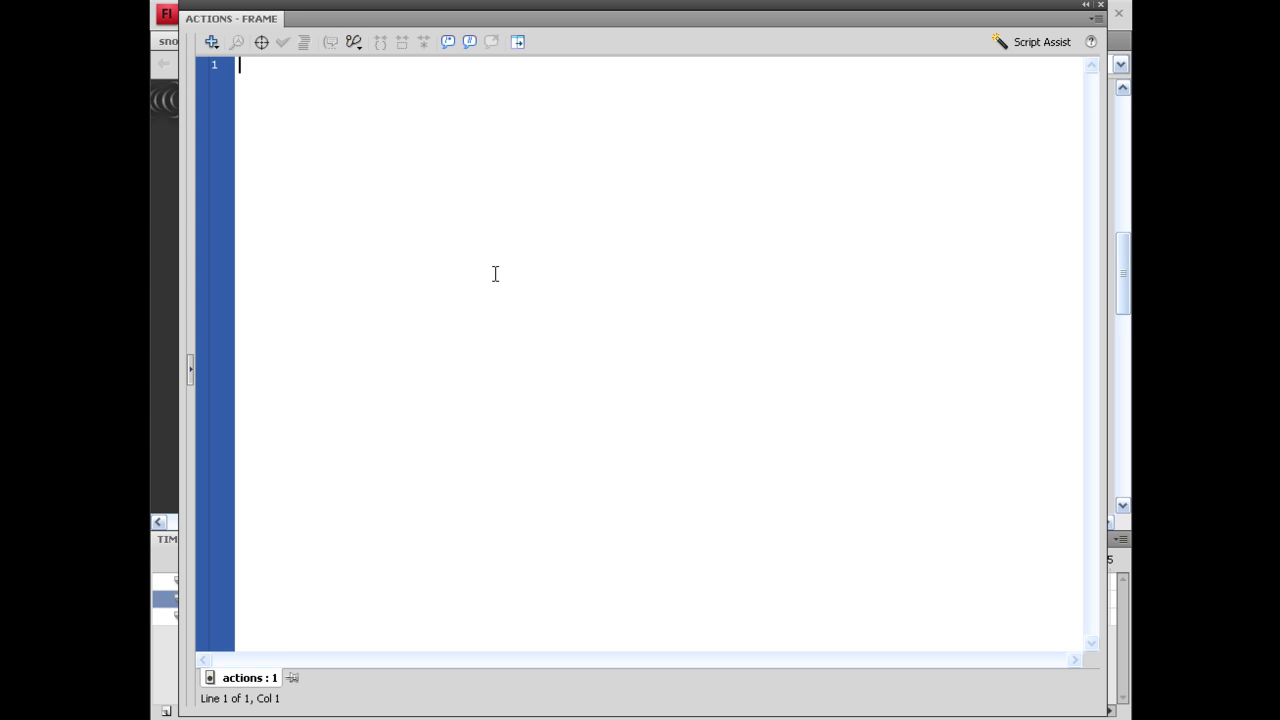
Declare const amount_of_snowflakes:uint = 300; on line 2 of the frame script
type("cc")
key("BackSpace")
key("BackSpace")
key("Return")
type("ccnst amoun")
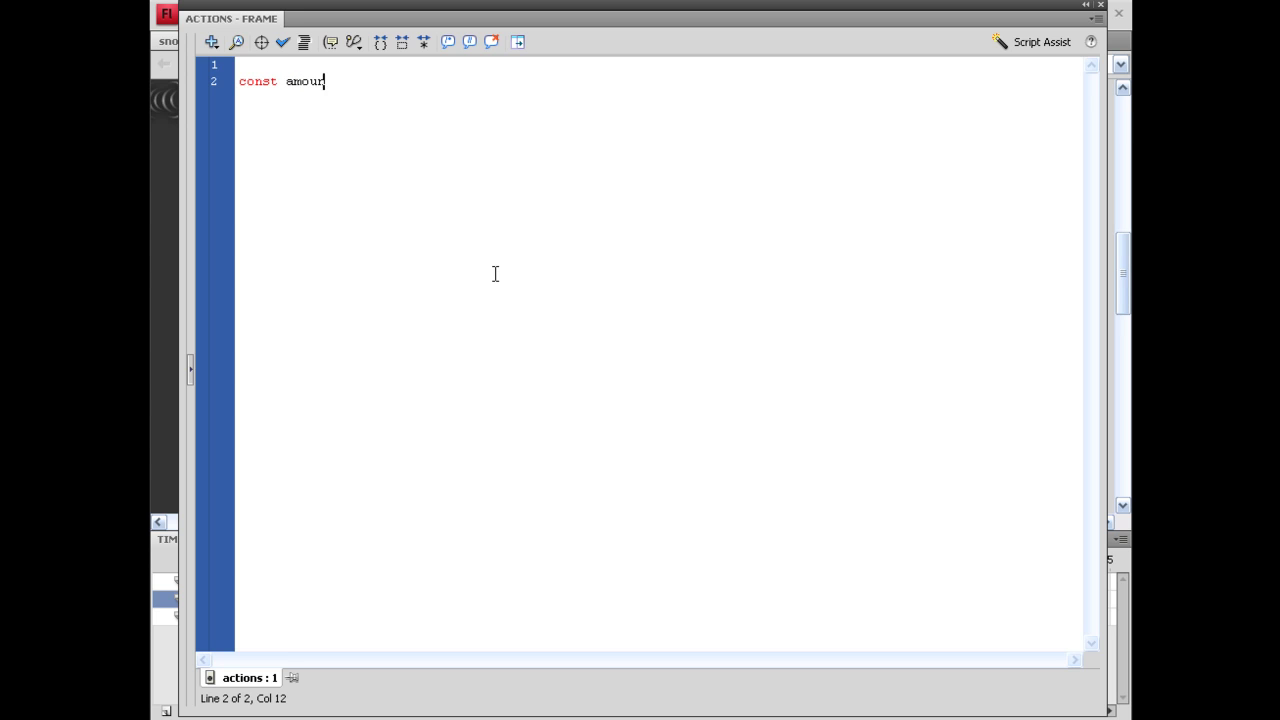
type("t_of_snowflakes:")
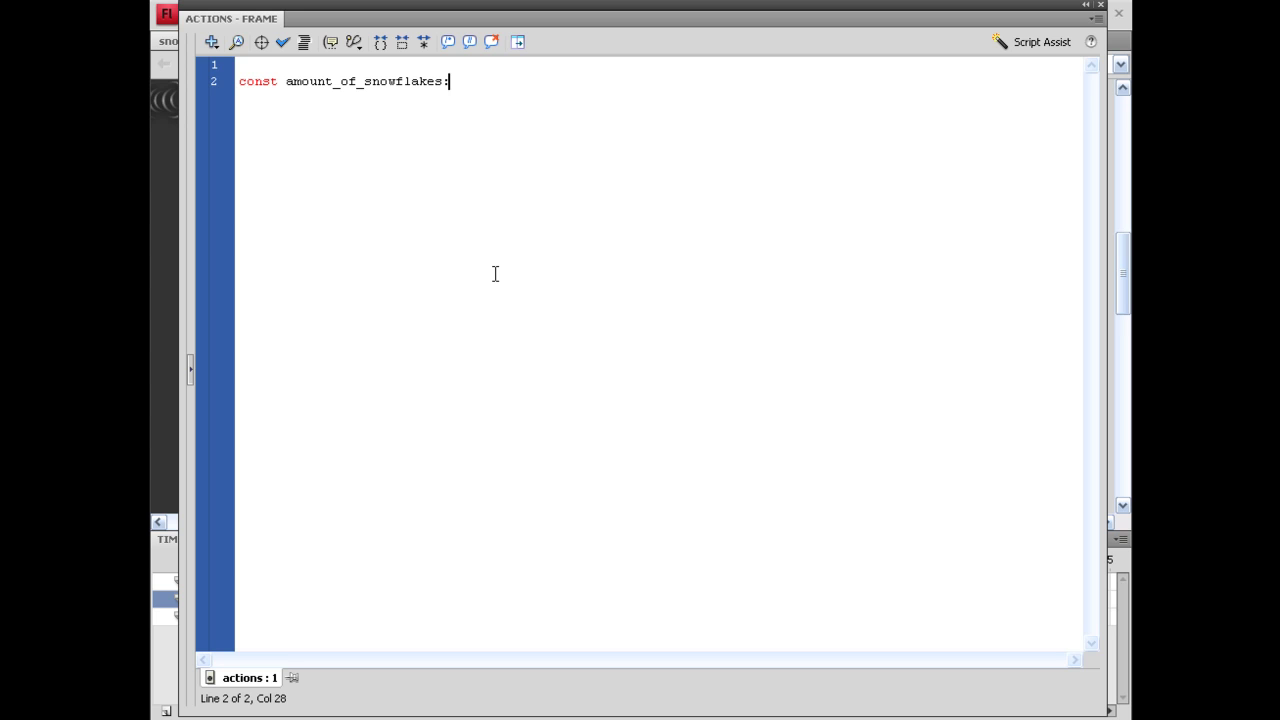
type("uint = 300;")
Add /// comments above explaining what a constant is and that it controls the snowflake count
key("Up")
type("con")
key("BackSpace")
key("BackSpace")
type("///const - specifies a cons")
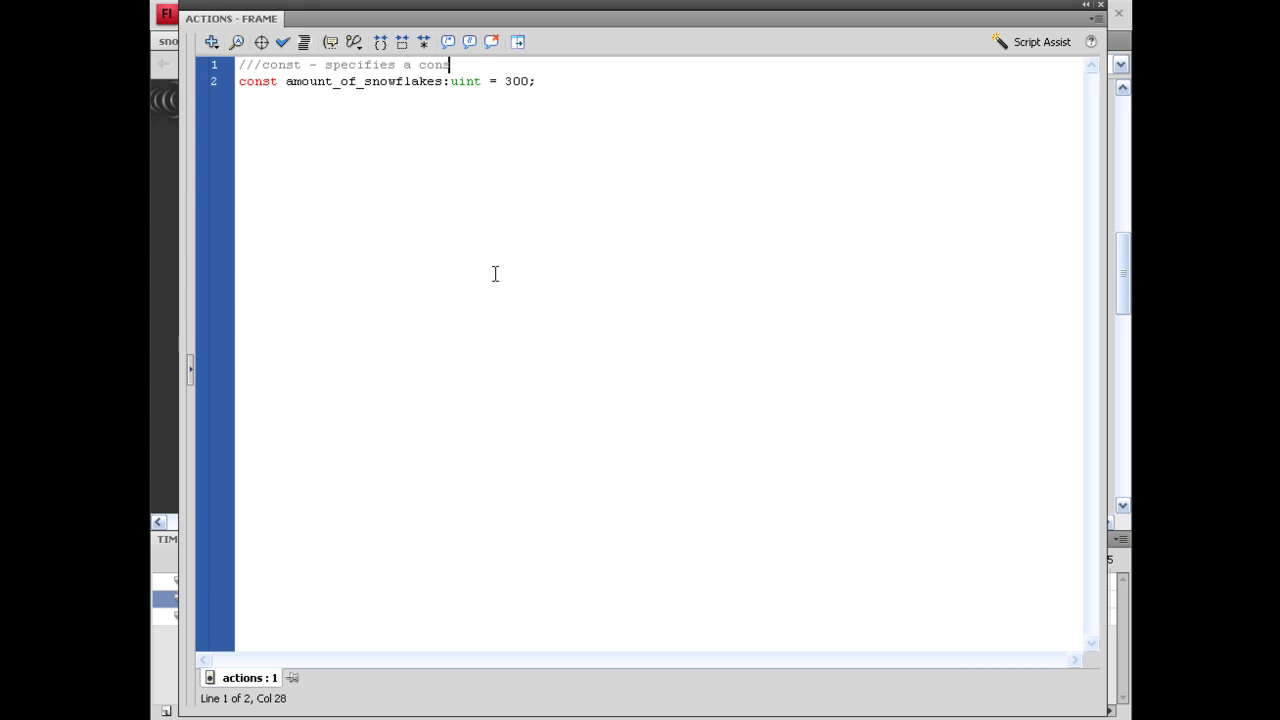
type("tant - which is a vari")
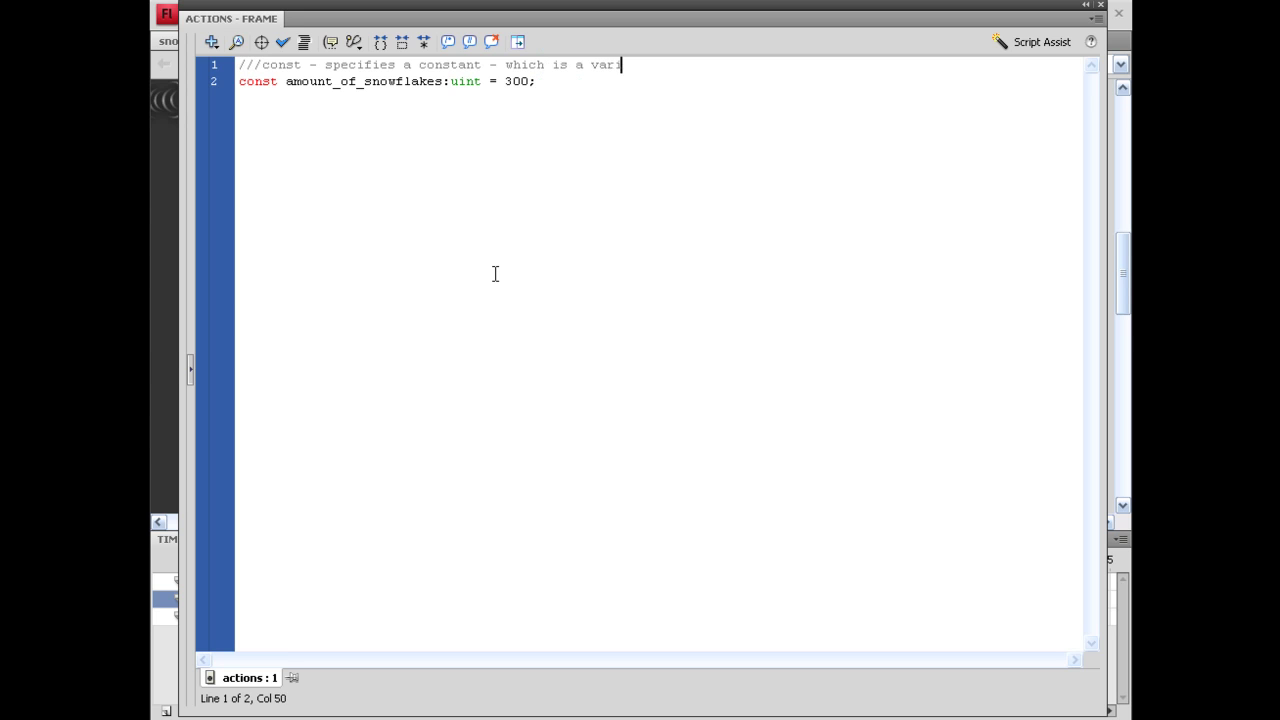
type("able that acn be assigned a")
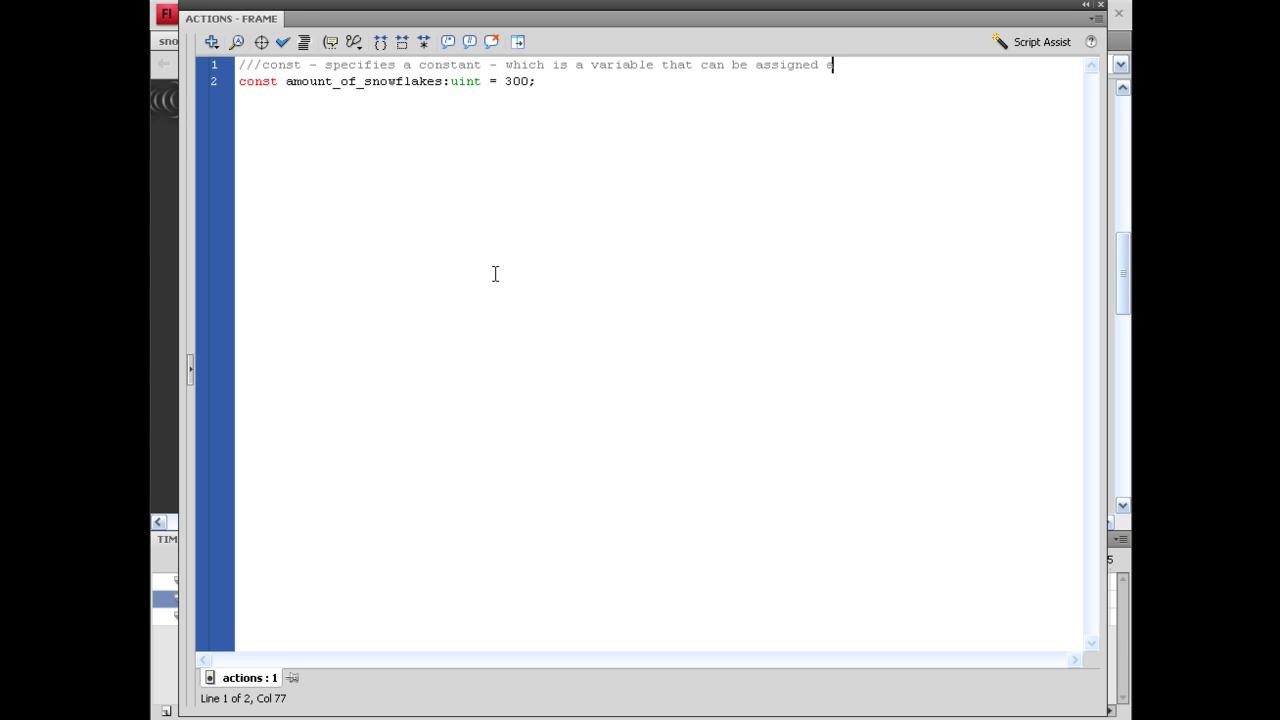
type(" value only once")
key("Return")
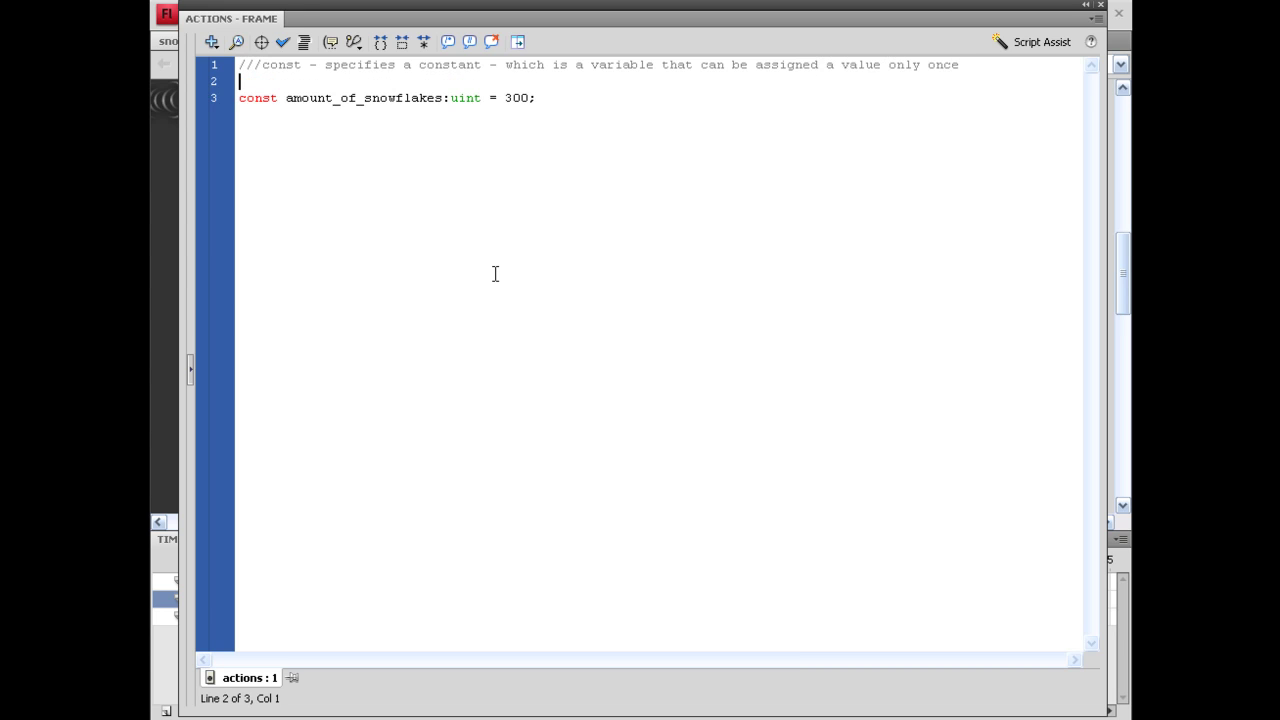
type("///")
type("lets set up a number that all9ows us to control the amount of snowflakes")
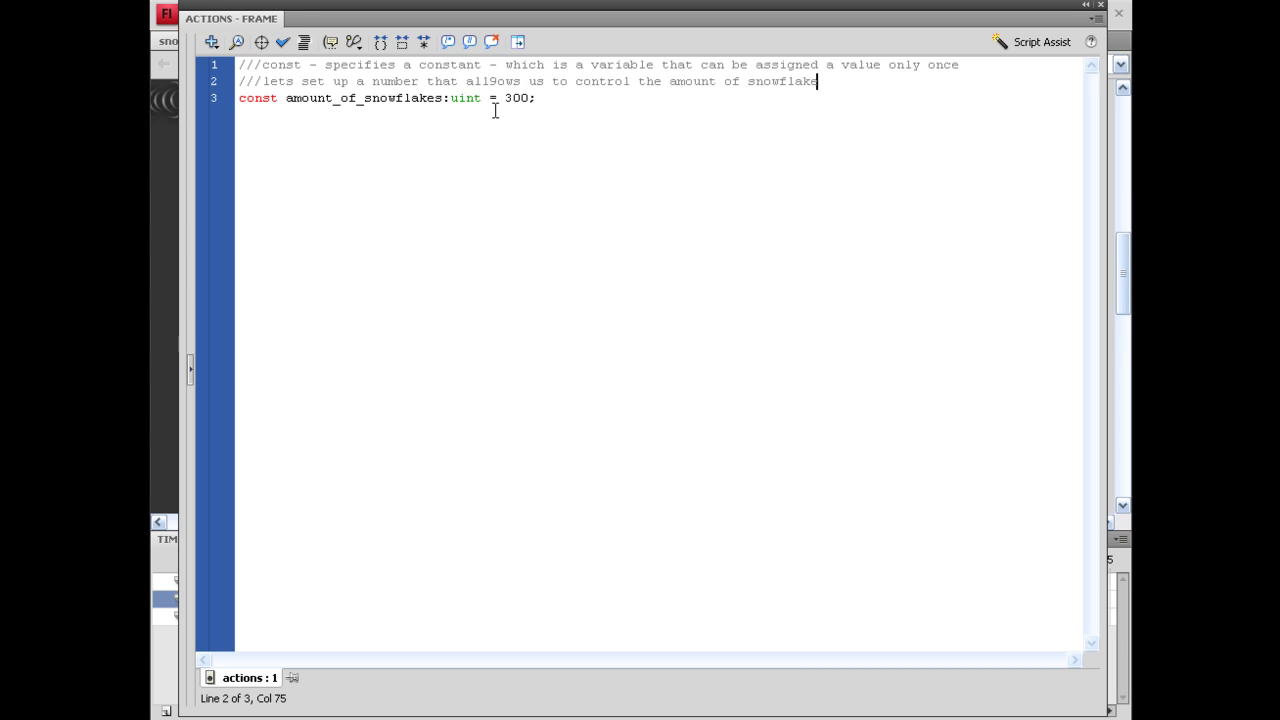
Add var snow_flakes_array:Array = []; below the constant declaration
left_click(588, 100)
key("Return")
key("Return")
type("var snow_")
type("flakes_")
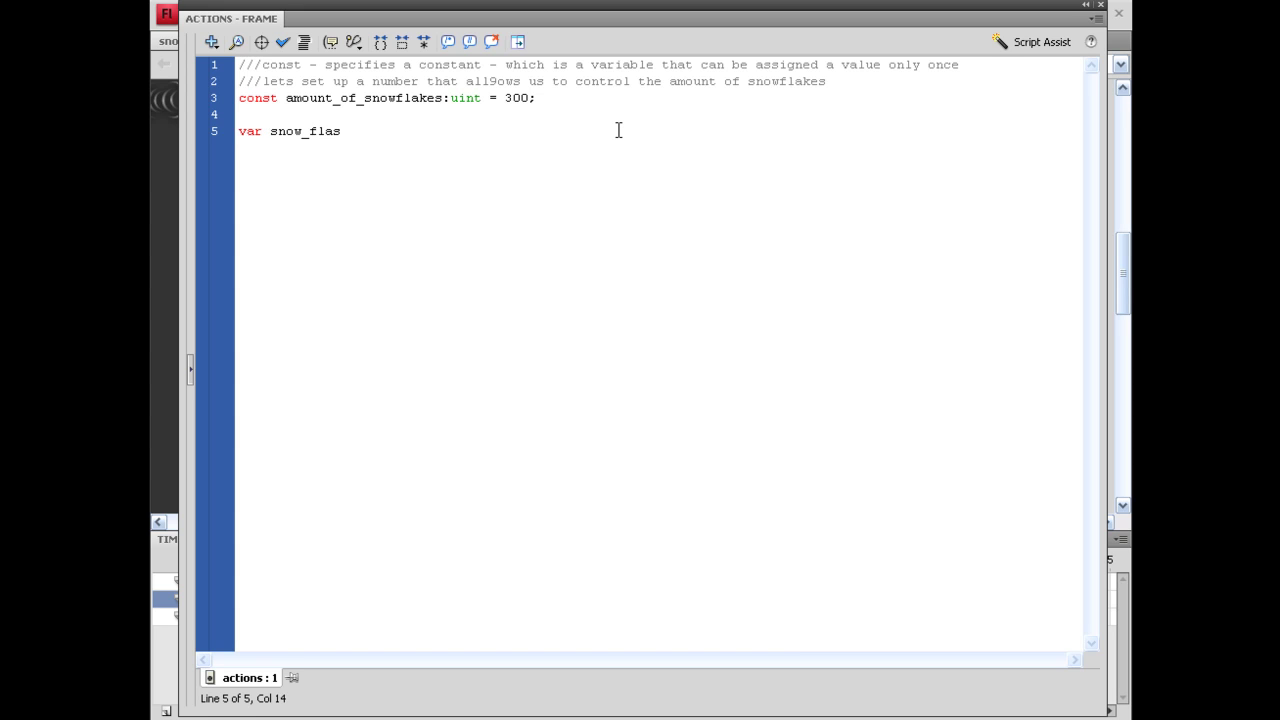
type("array:Arr")
key("Return")
type("= [];")
left_click_drag(404, 131, 270, 131)
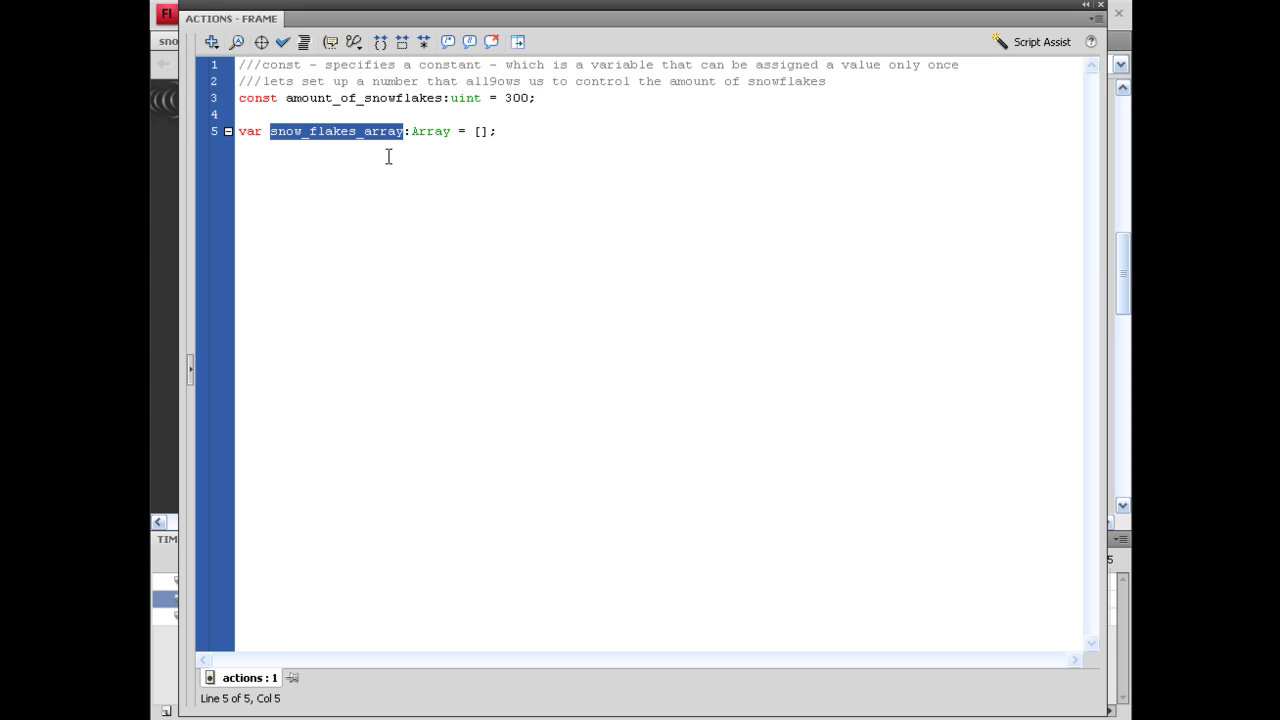
Add var x_location:uint; on a new line after the array
key("Right")
key("End")
key("Return")
key("Return")
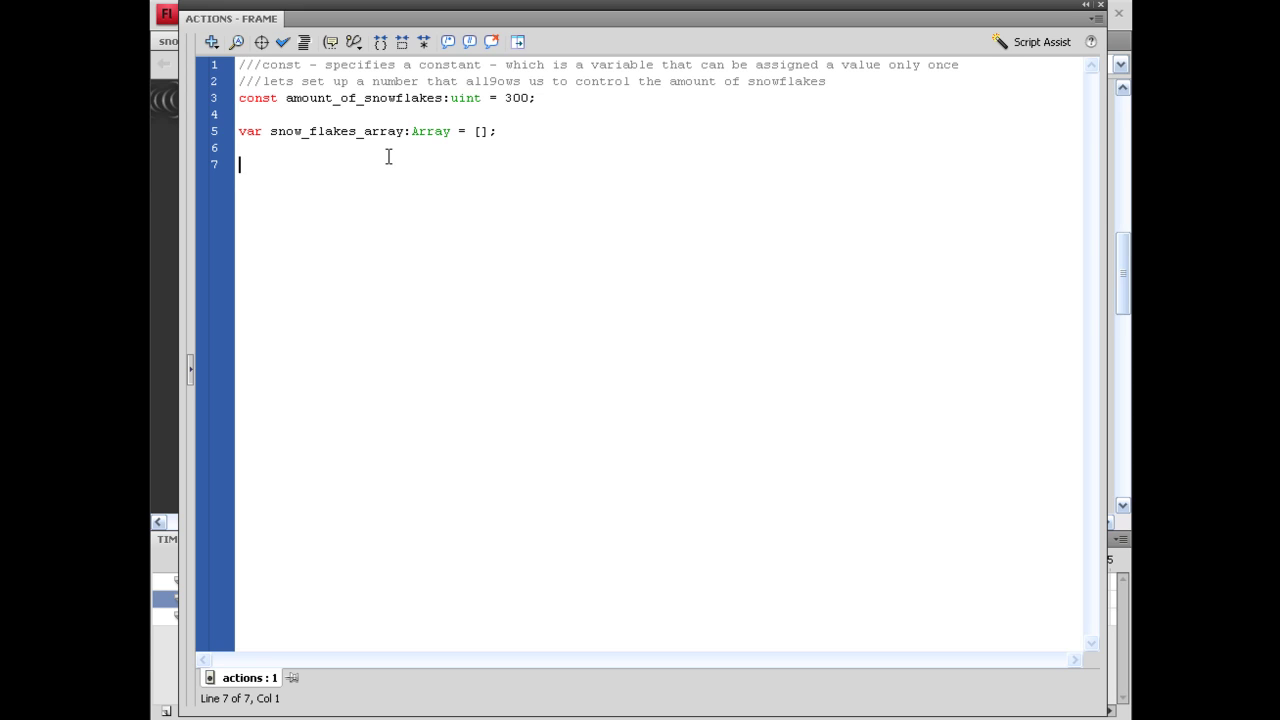
type("var x_location:uint")
key("Return")
type("=")
key("BackSpace")
key("BackSpace")
key("BackSpace")
type(";")
Start a /// comment about setting a variable for the snowflake
key("Return")
type("///lets te")
key("BackSpace")
key("BackSpace")
type("set a veriable to our ")
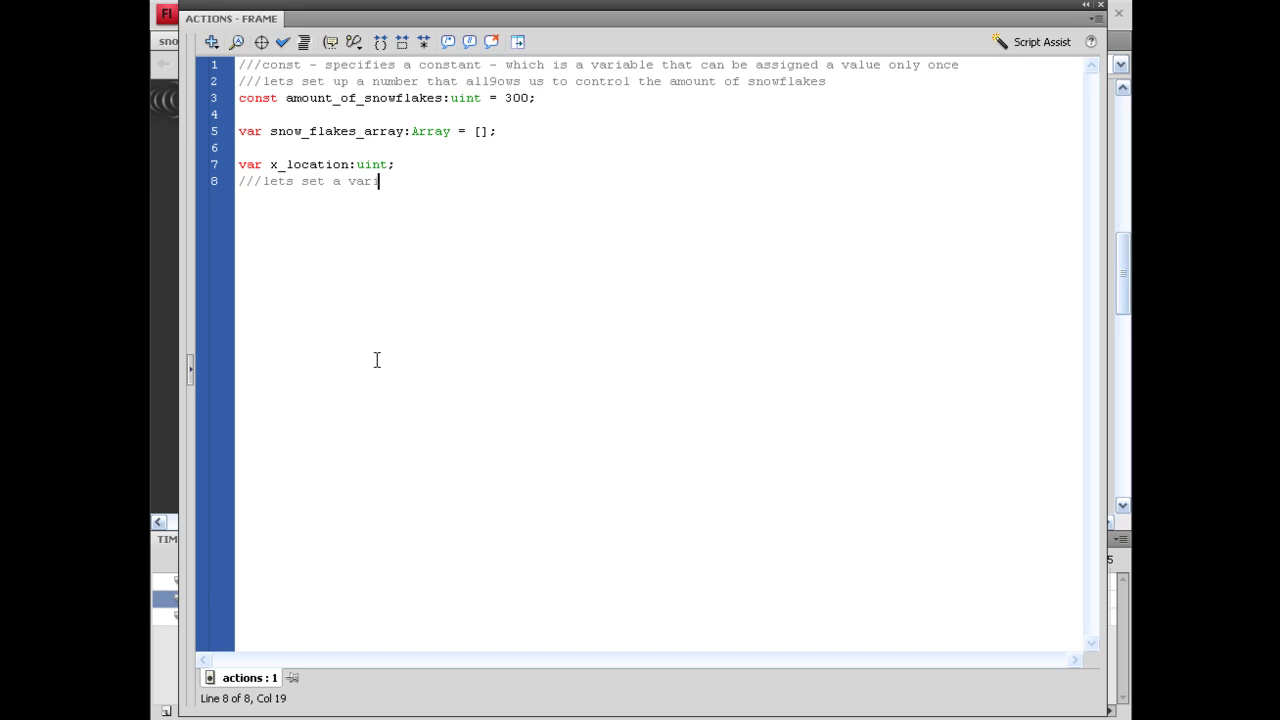
type("snowflak")
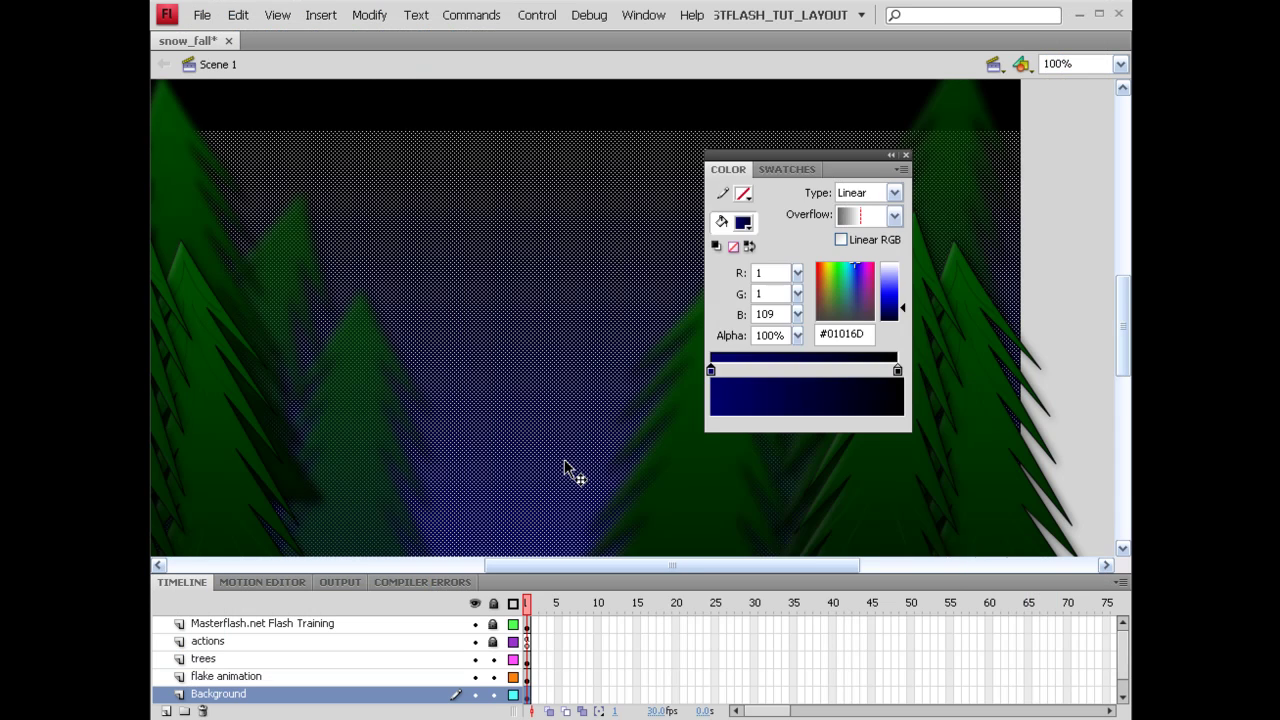
Convert the sky background into movie clip symbol 'bg_m' and lock the Background layer
key("F8")
type("b")
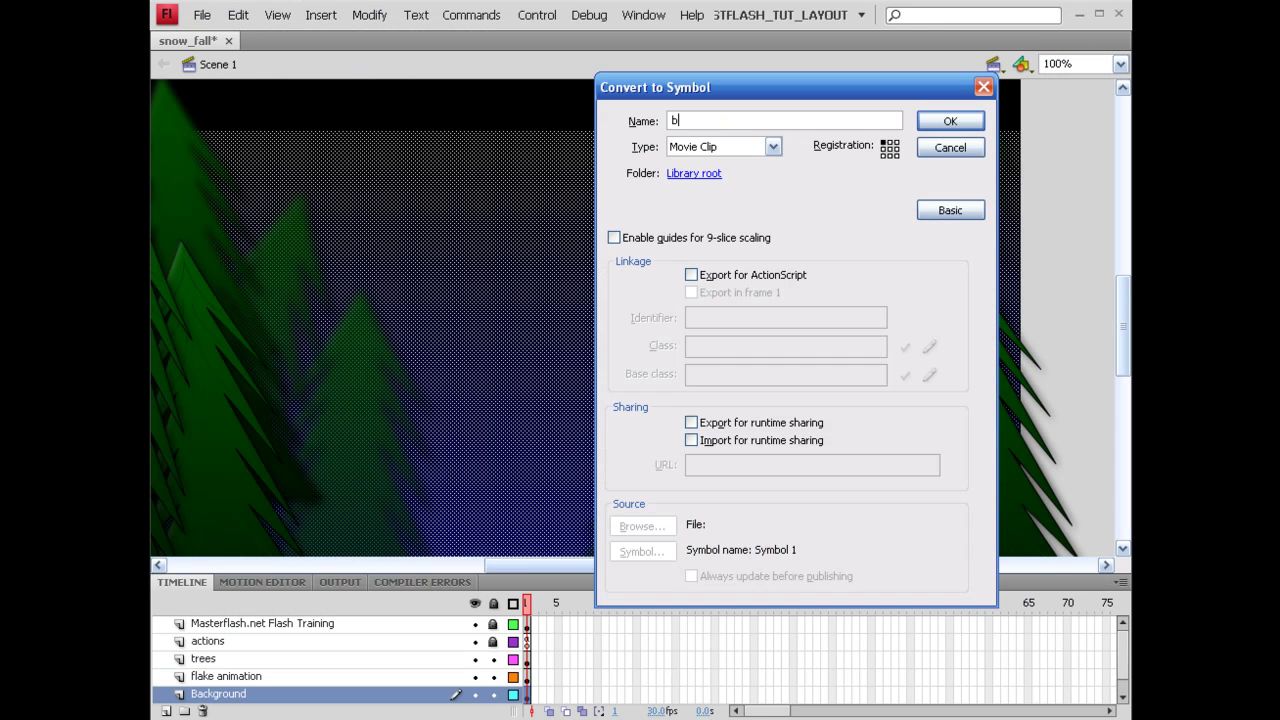
type("g_m")
key("Return")
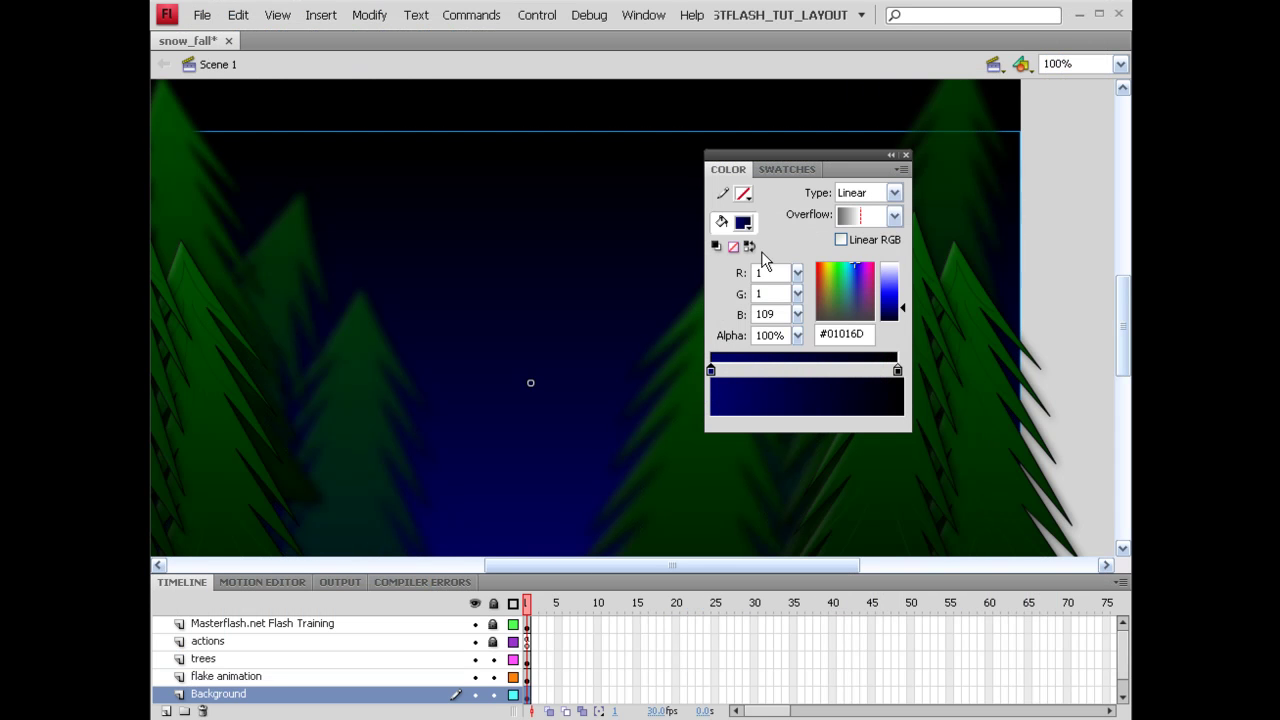
left_click(702, 113)
left_click(493, 694)
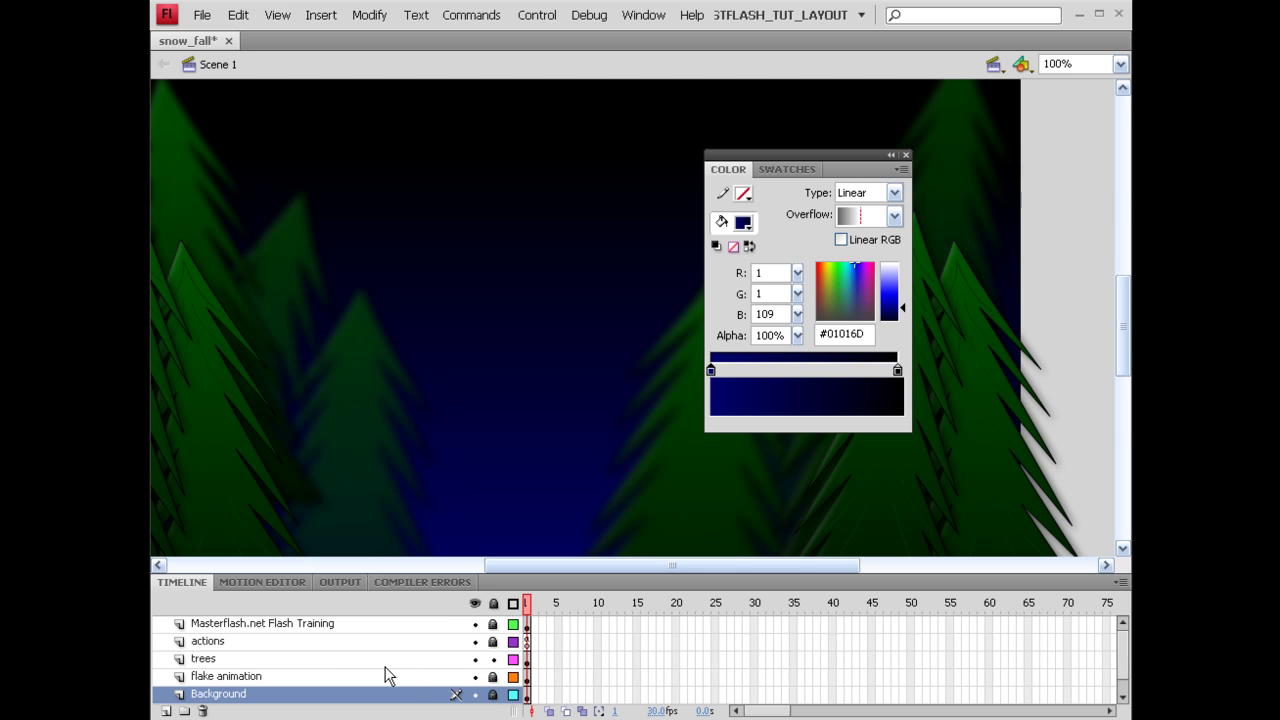
Test the movie with Ctrl+Enter to preview the falling snow, then close the player
left_click_drag(851, 167, 1140, 165)
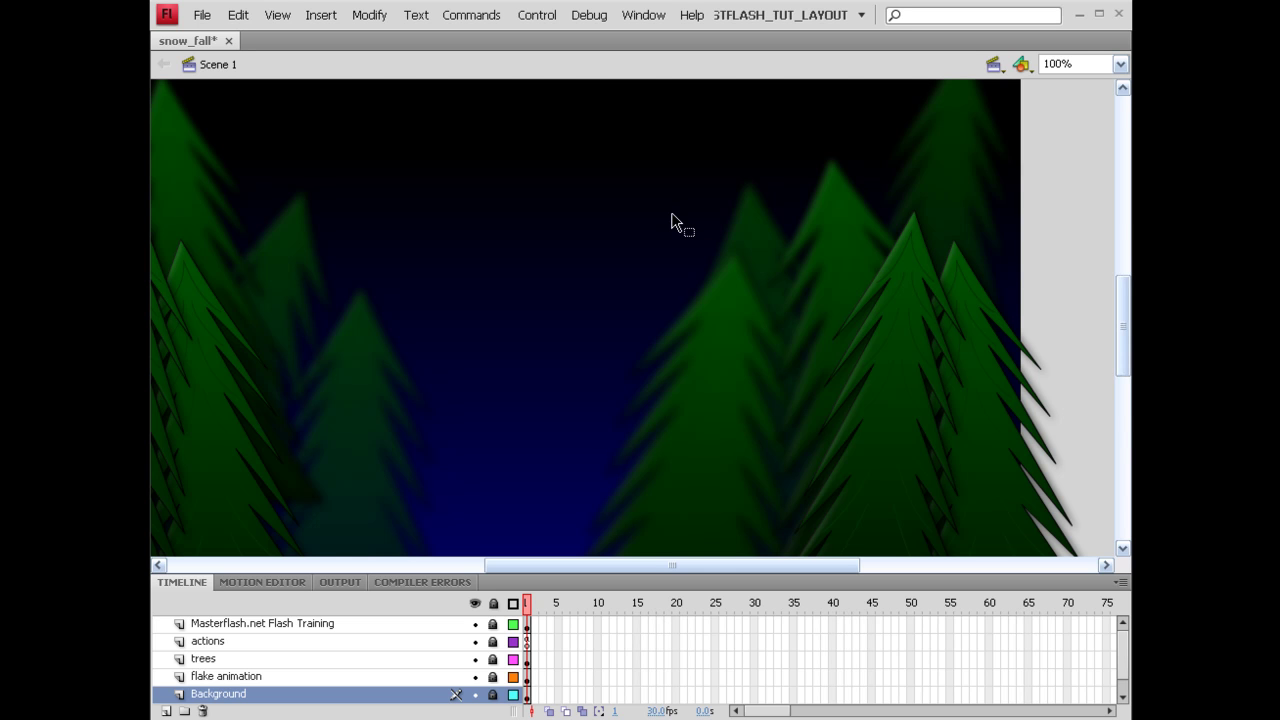
left_click_drag(637, 180, 678, 311)
key("ctrl+Return")
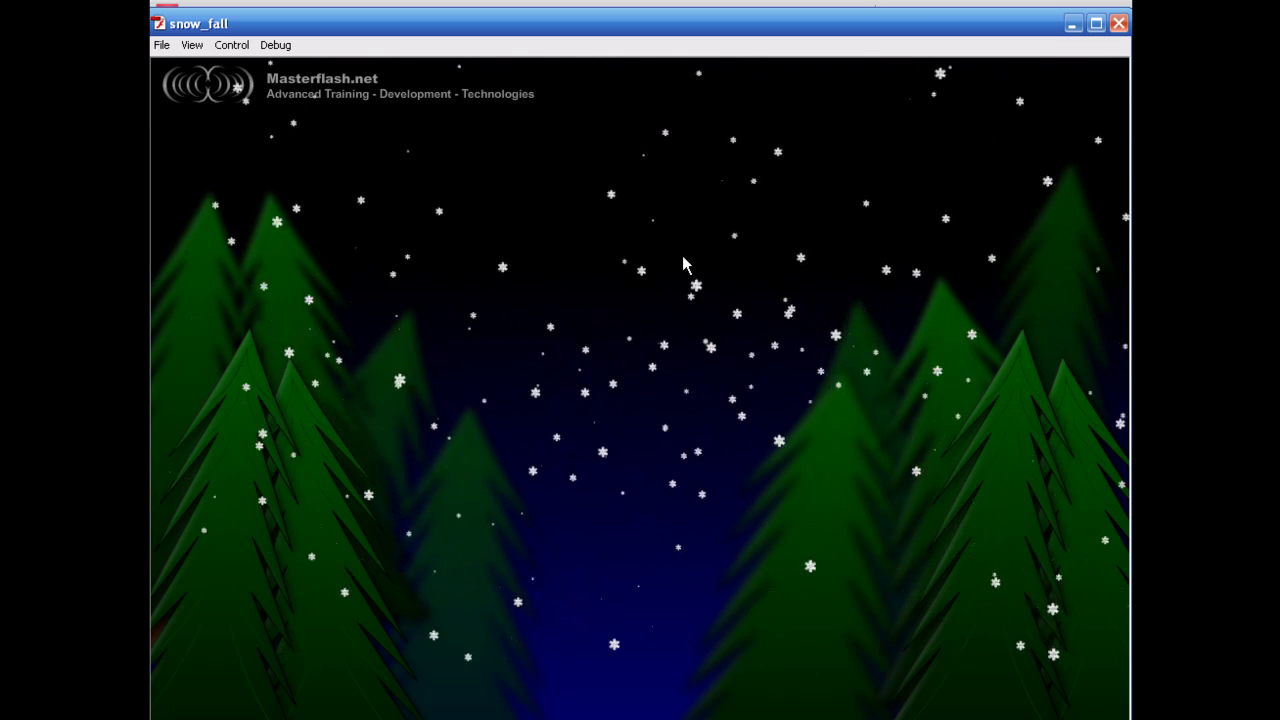
left_click(1118, 23)
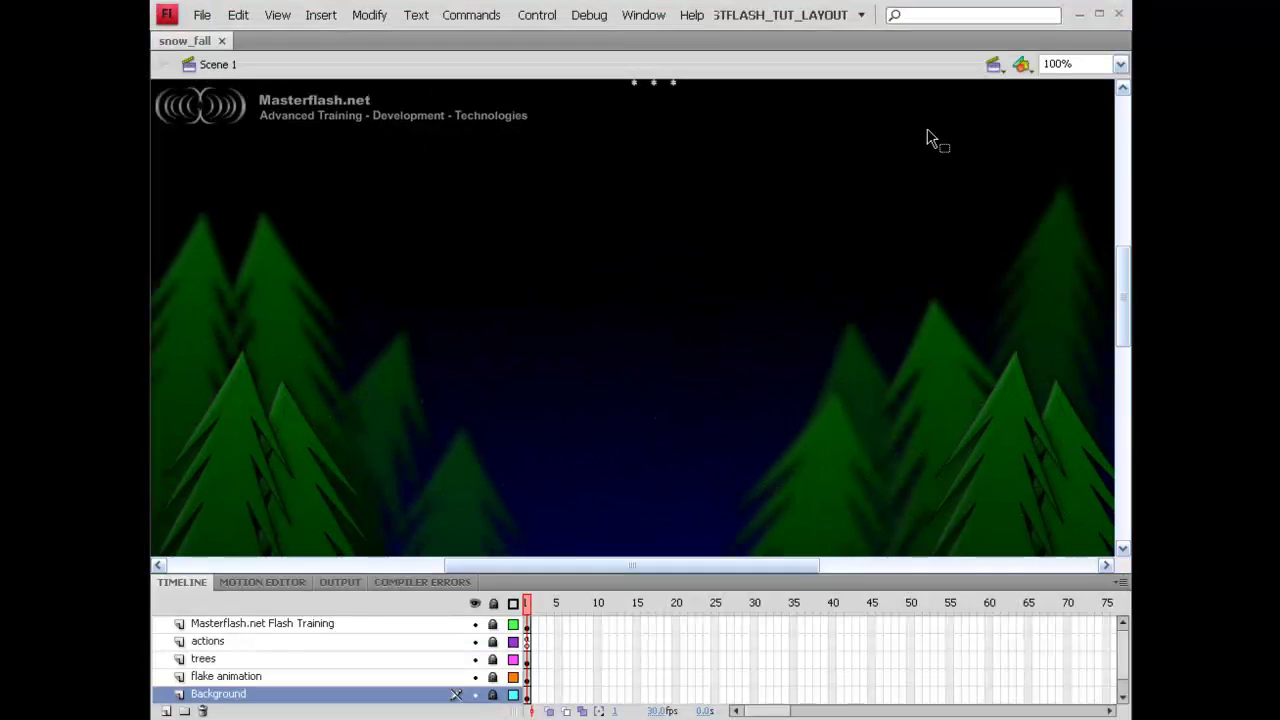
left_click(561, 645)
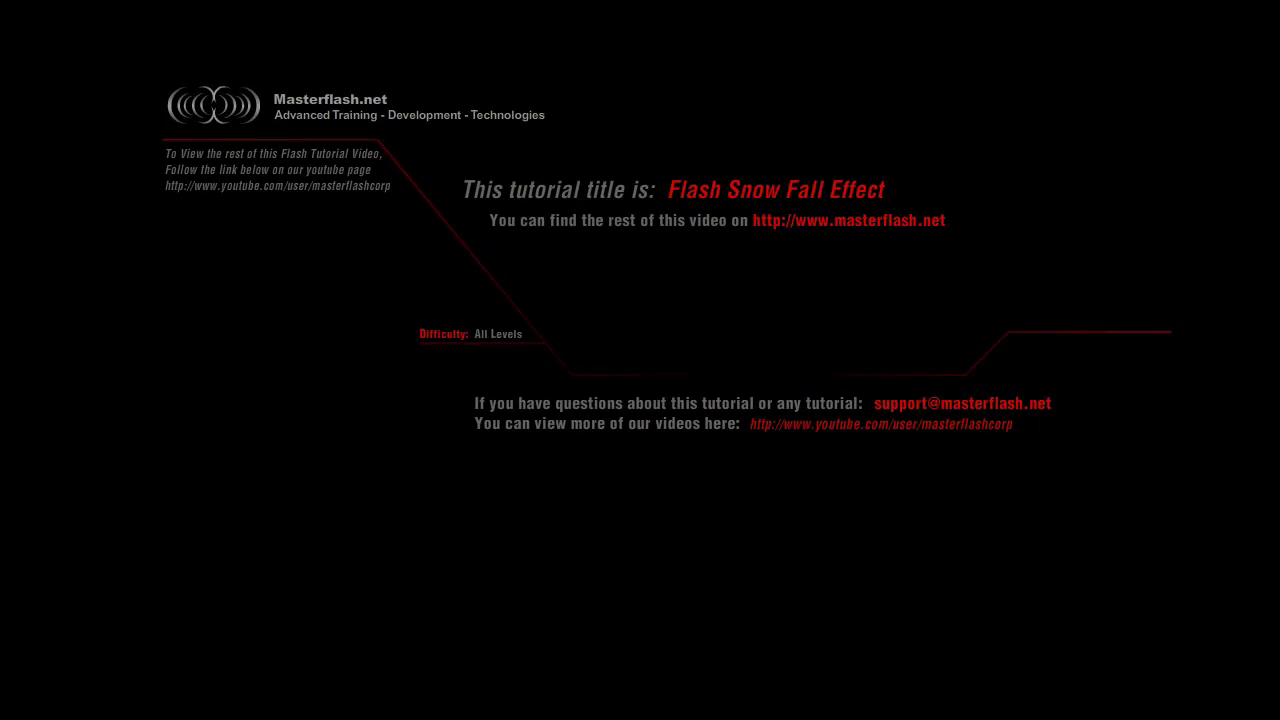